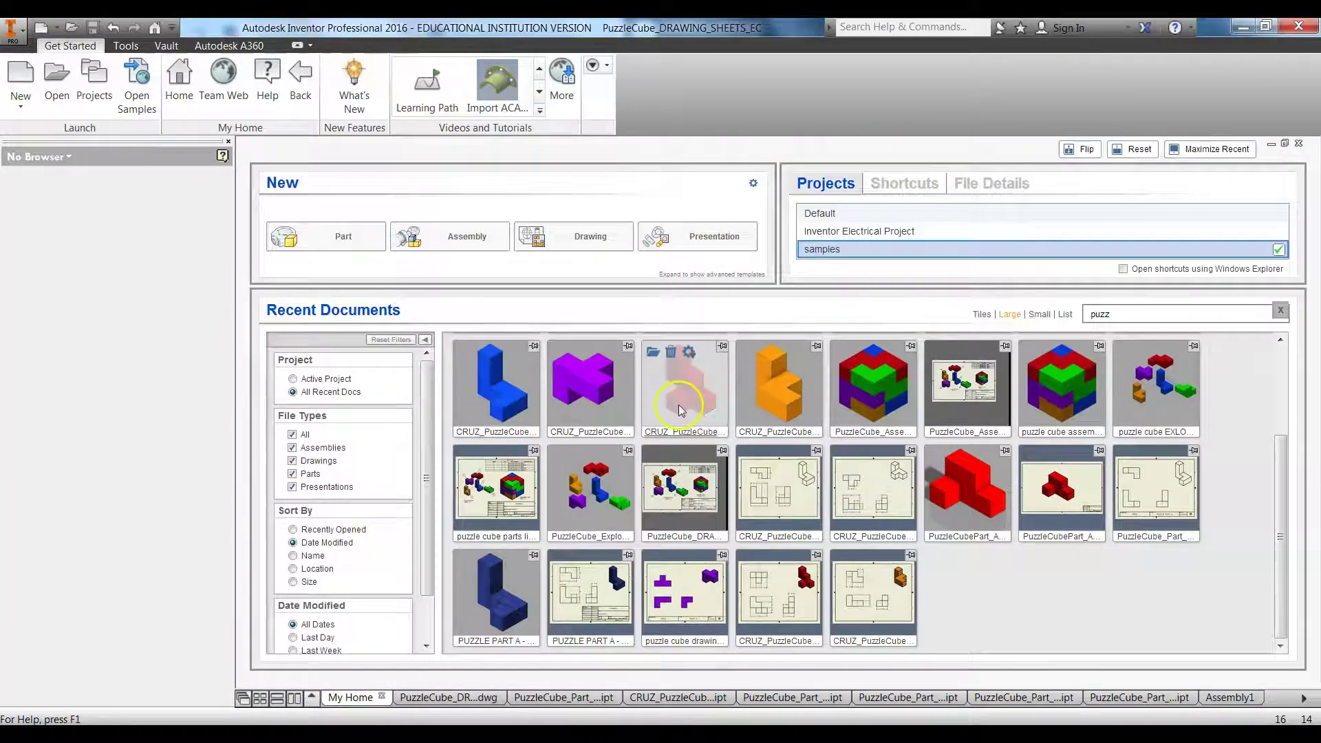
Step: Review the recent puzzle cube documents and look through the open puzzle cube part models
mouse_move(903, 411)
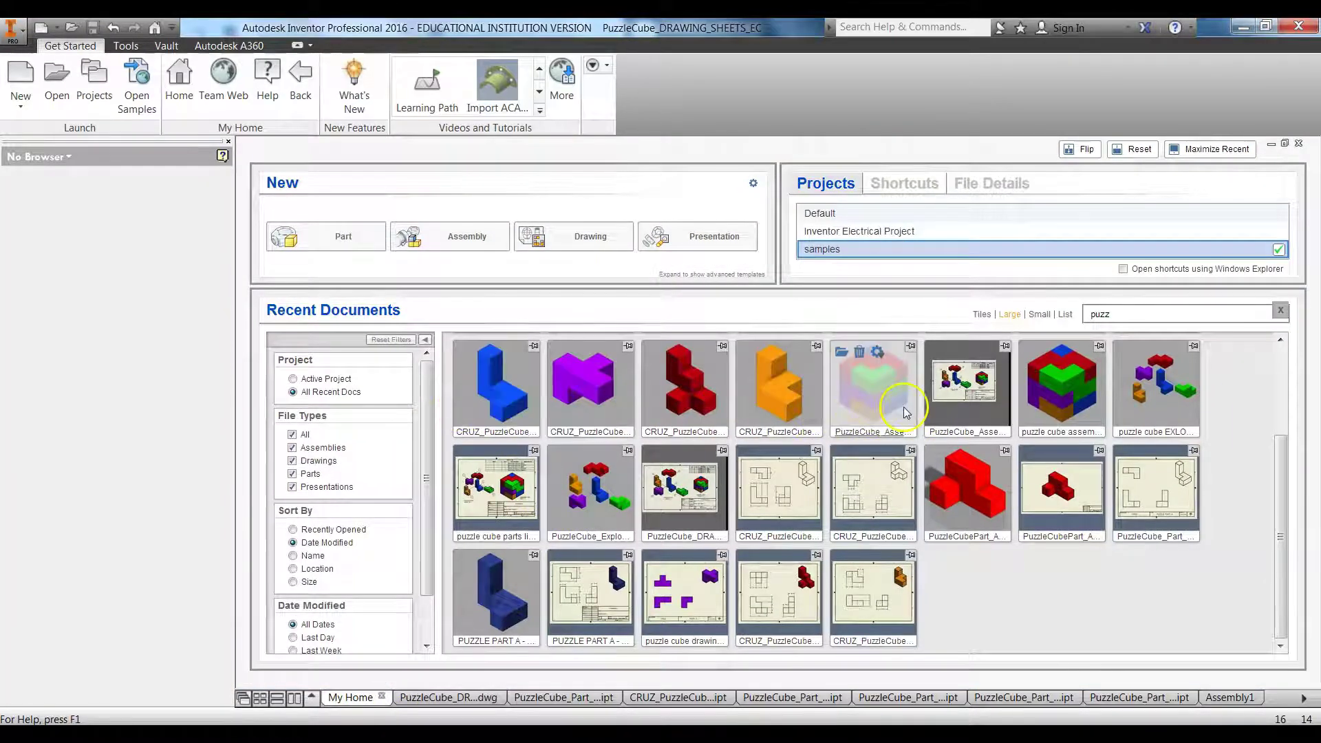
left_click(681, 698)
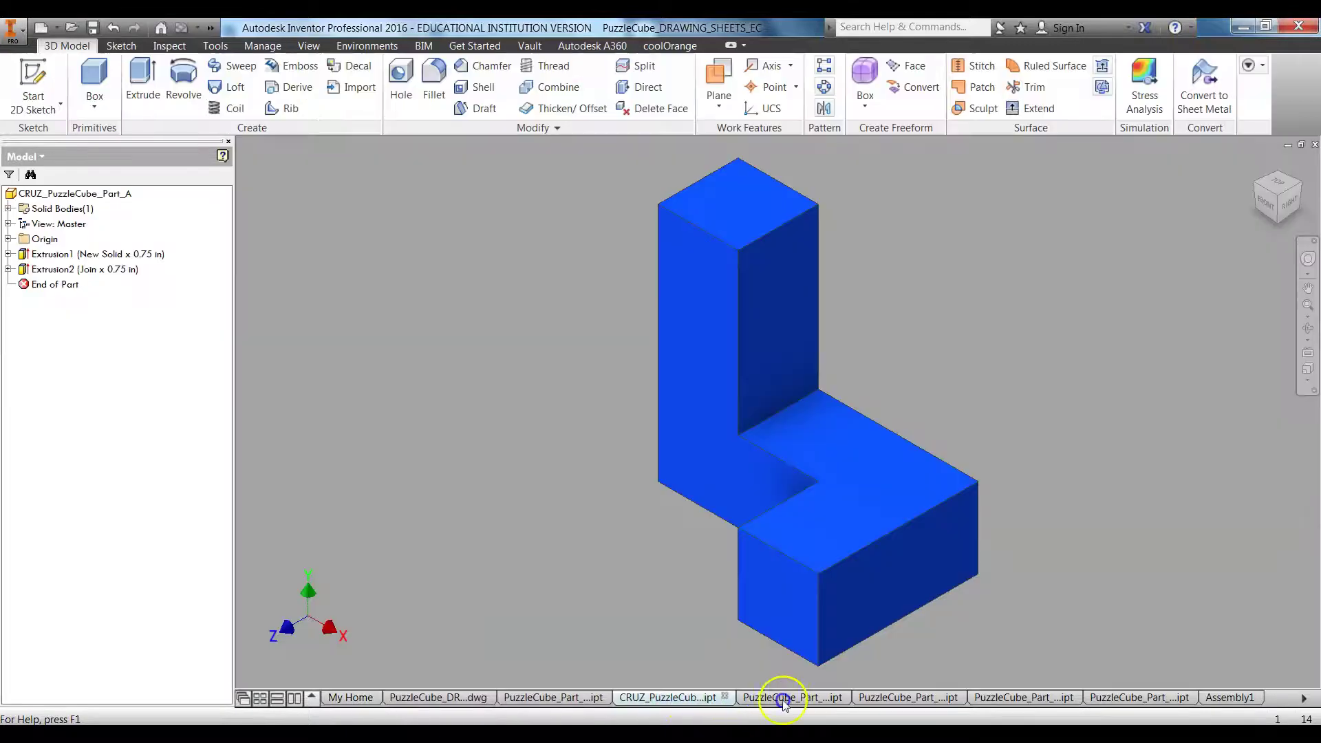
left_click(788, 696)
left_click(914, 697)
left_click(1022, 697)
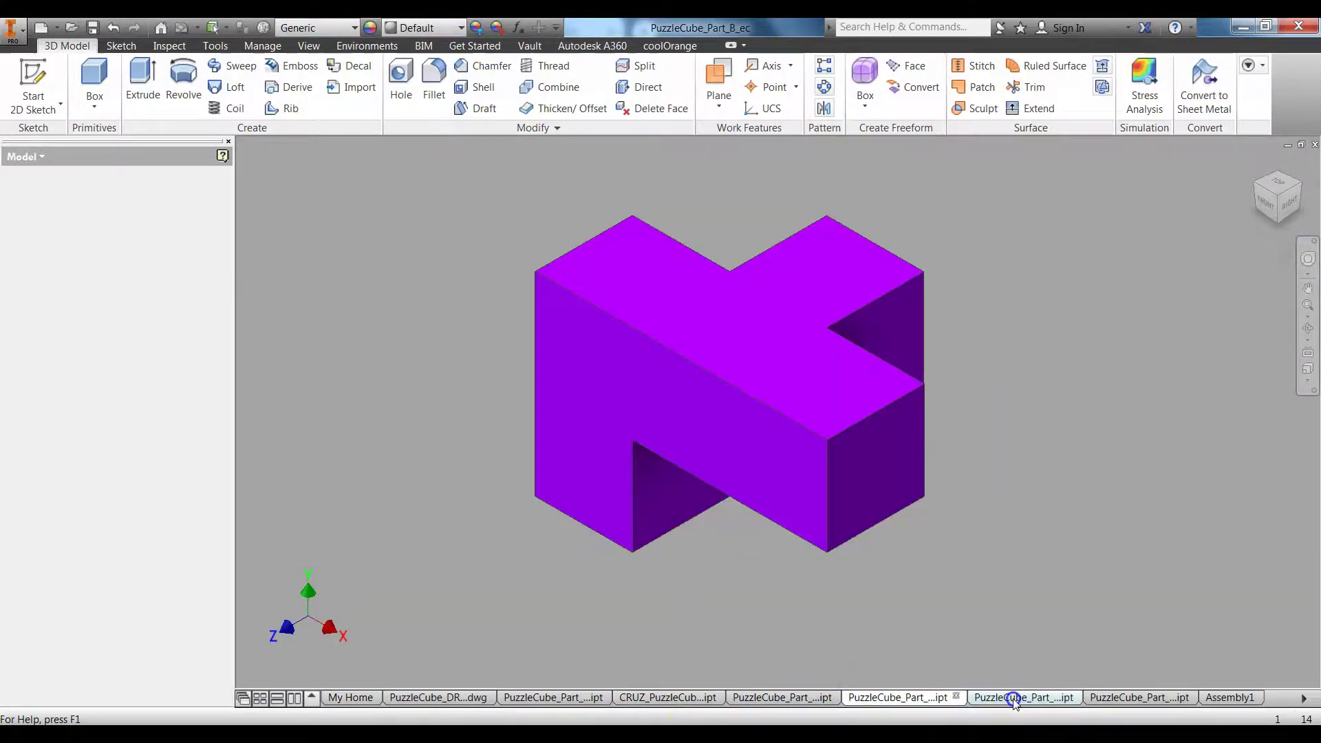
left_click(551, 697)
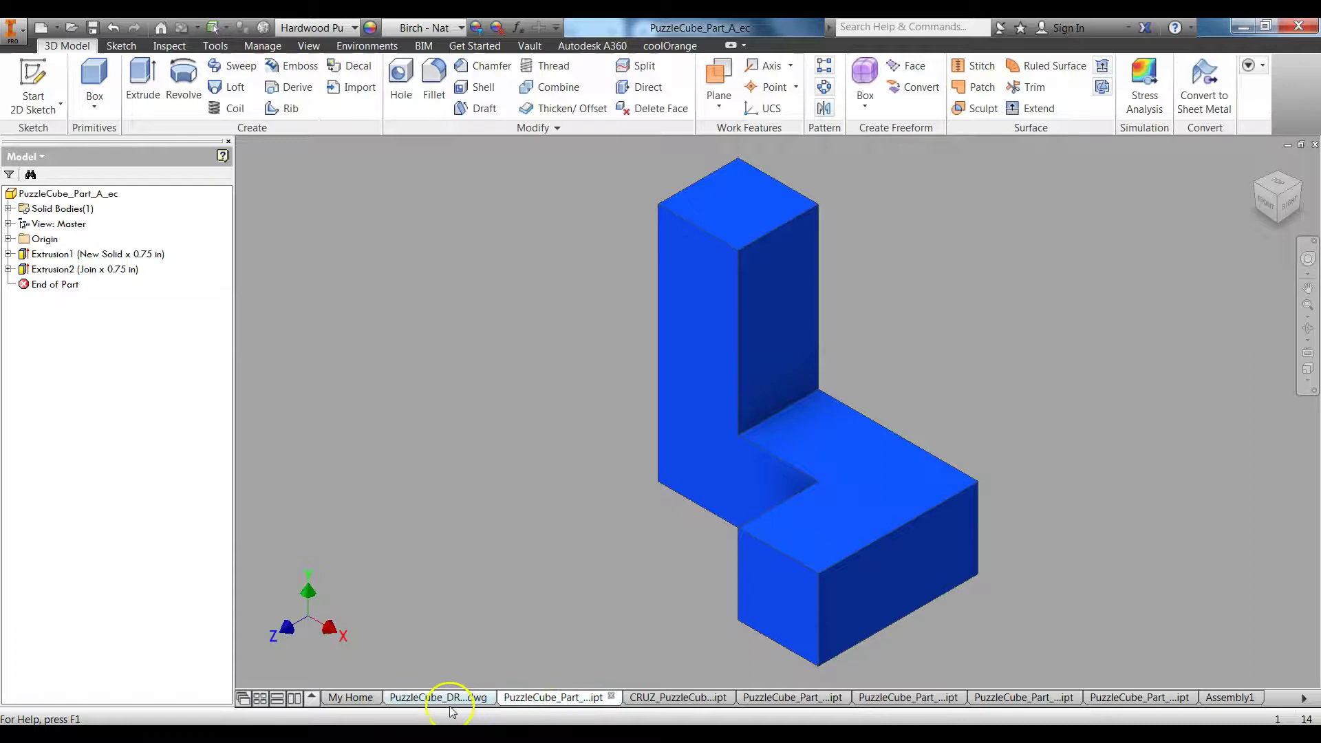
left_click(438, 698)
left_click(1119, 697)
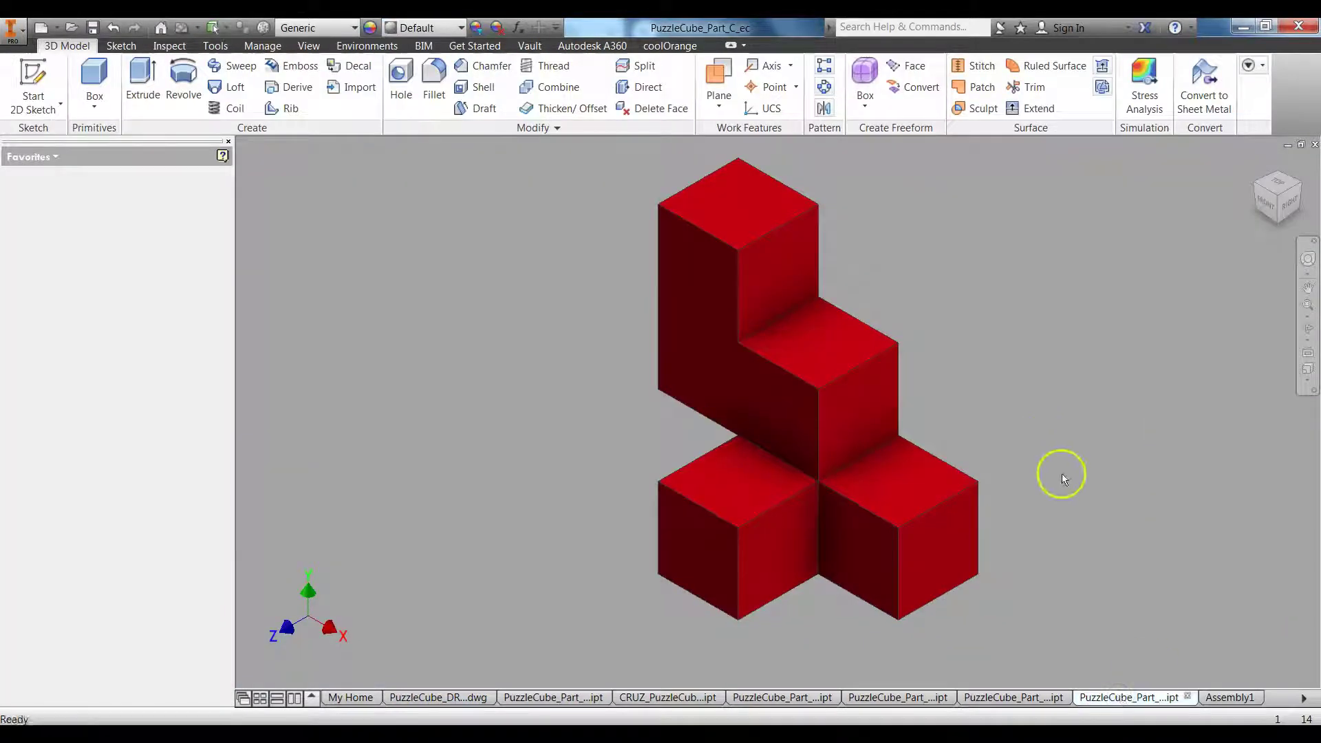
left_click(1015, 697)
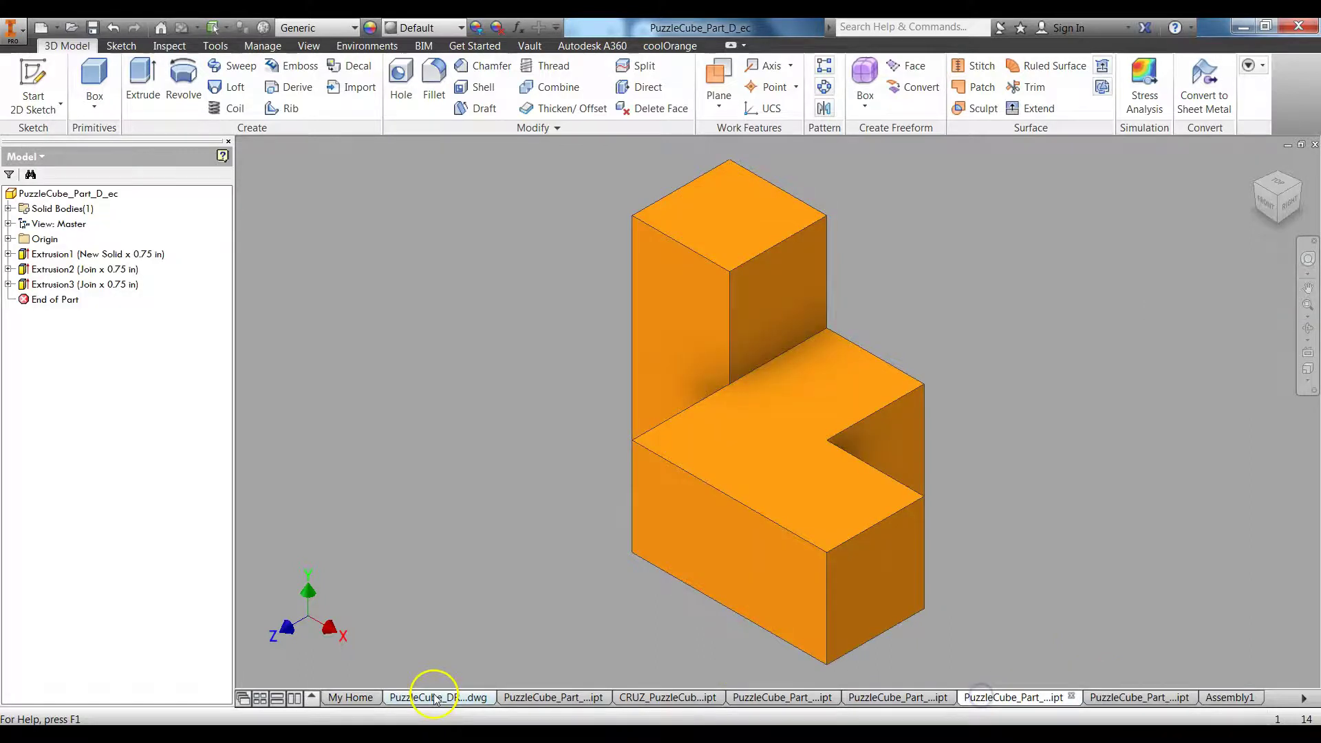
Step: Examine the exploded view, assembly view and parts list on the puzzle cube drawing sheet, and compare them with the part models
left_click(434, 698)
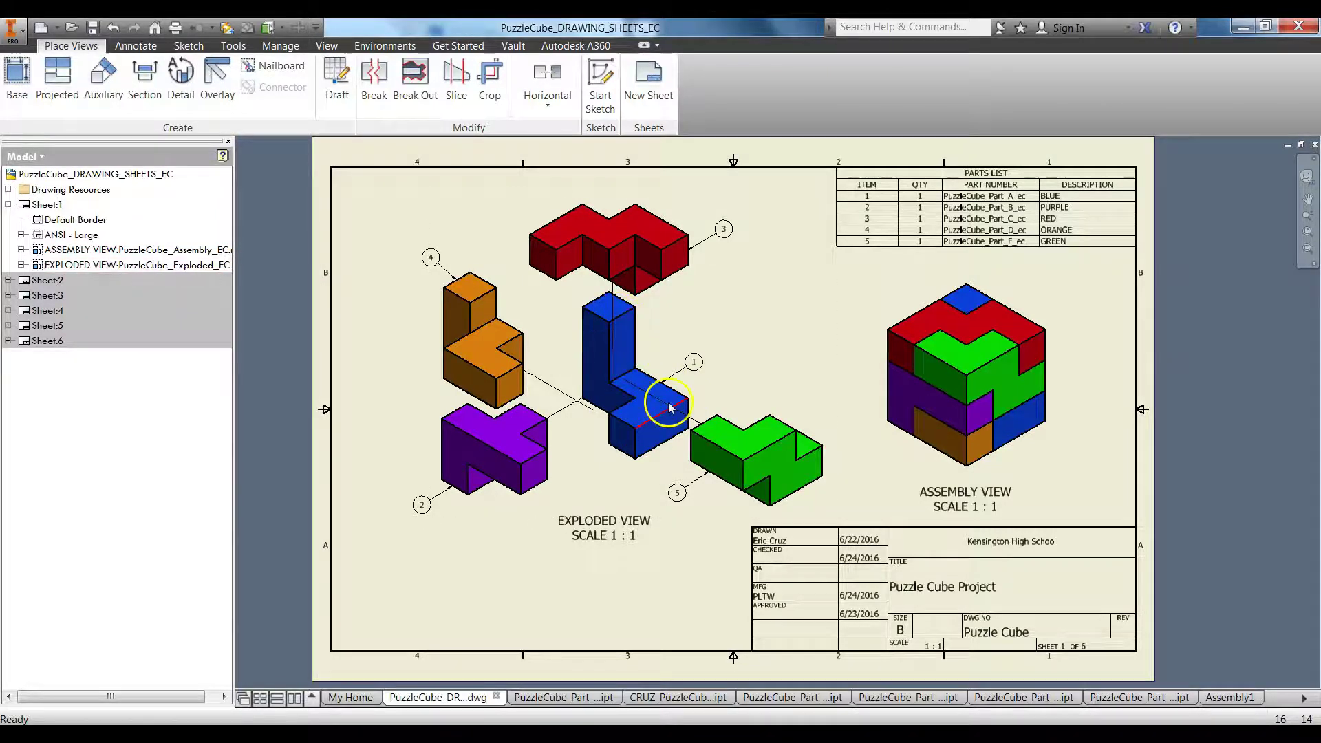
left_click(963, 247)
left_click(709, 316)
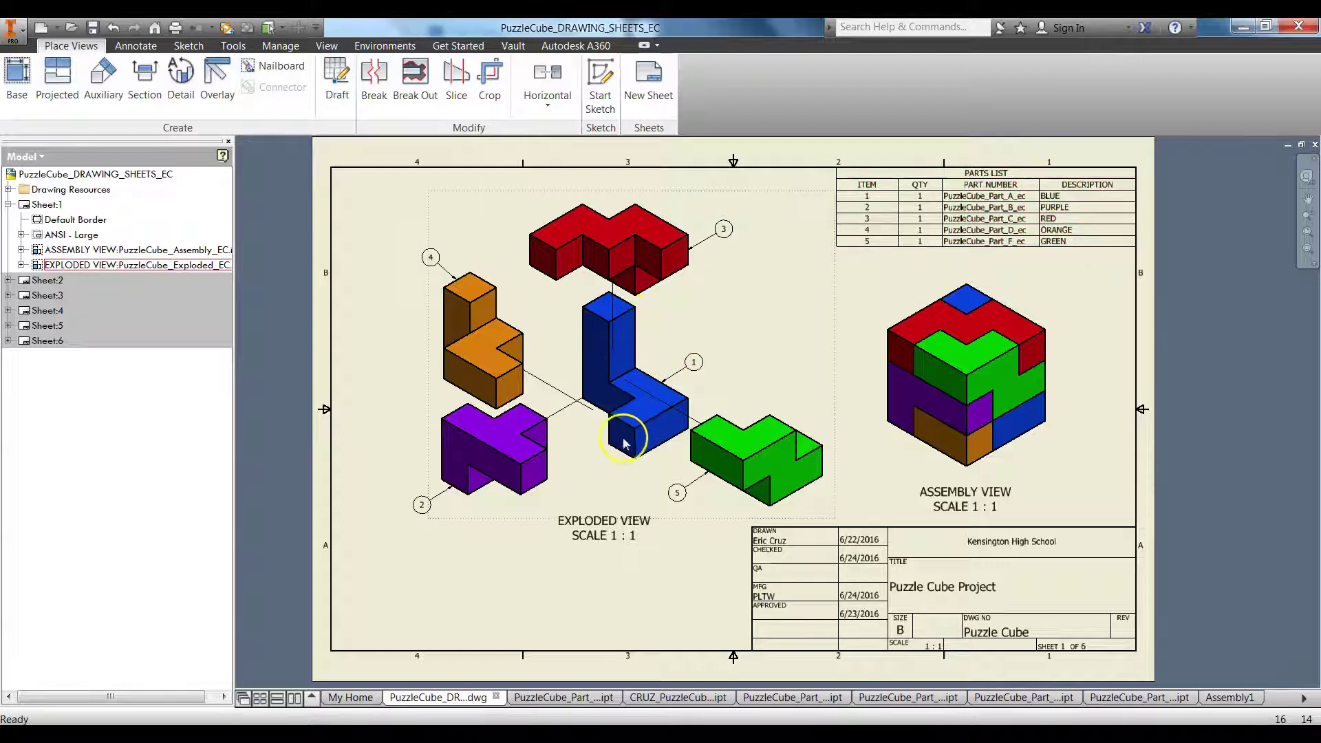
left_click(633, 316)
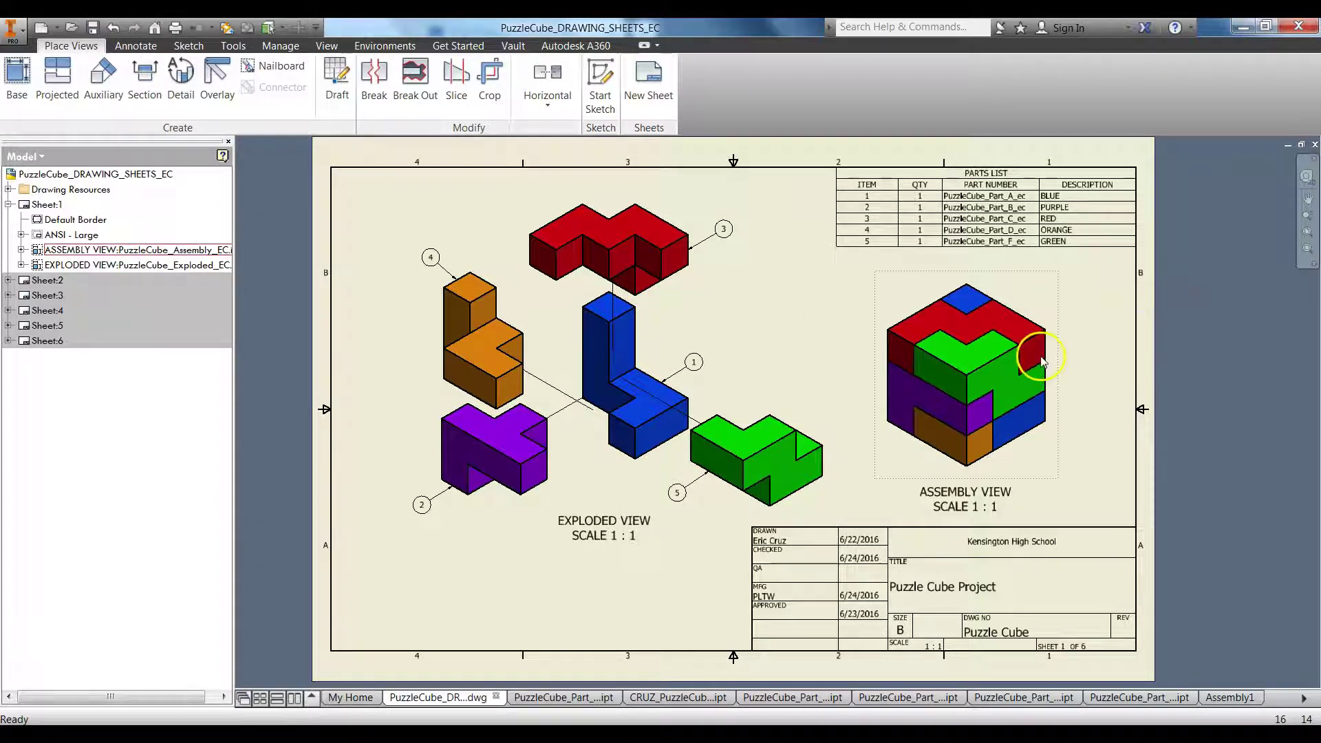
left_click(1160, 696)
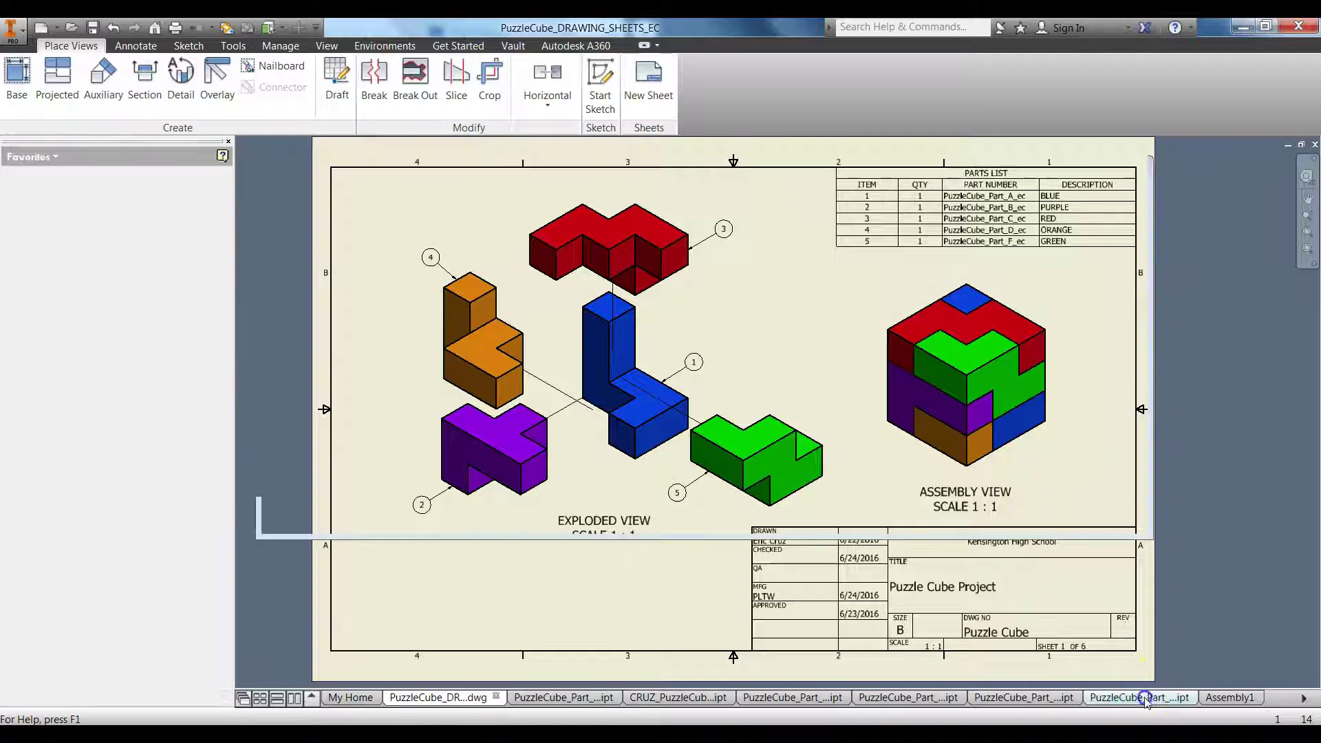
left_click(1013, 688)
left_click(946, 696)
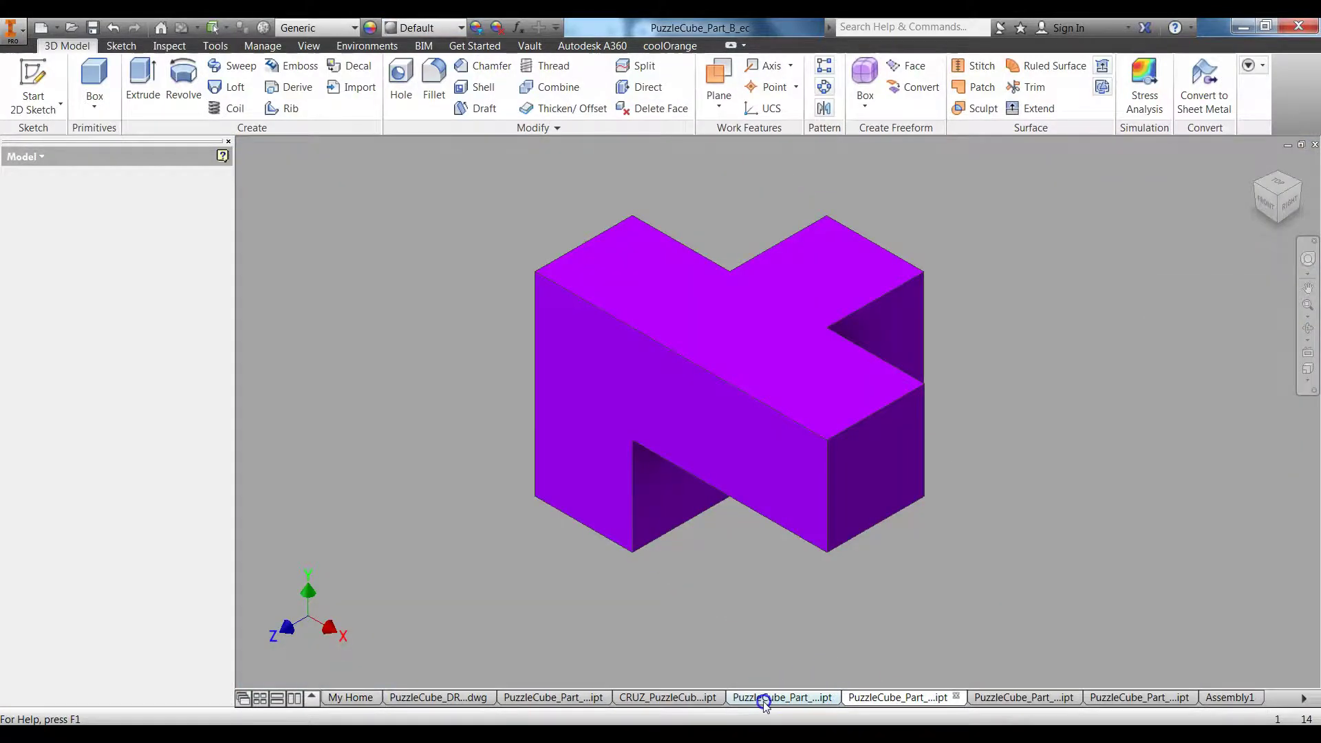
left_click(762, 697)
left_click(667, 697)
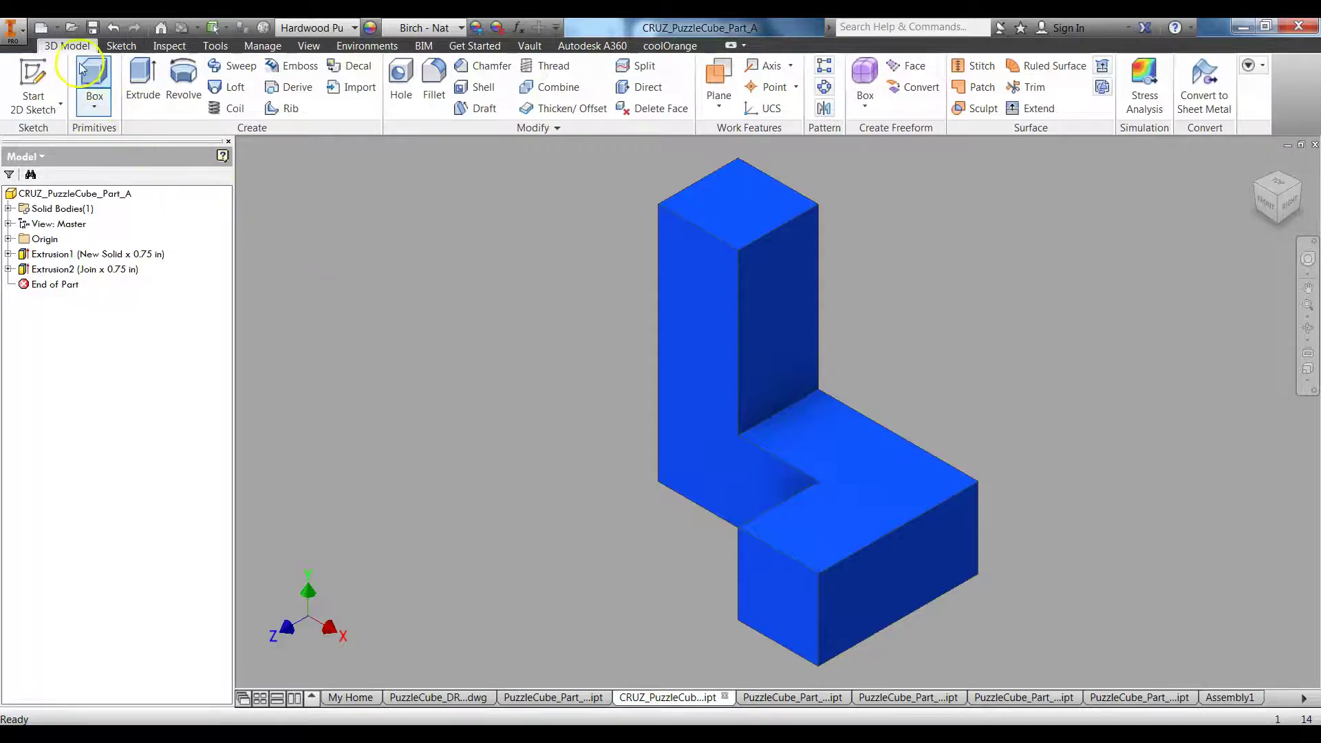
Step: Create a new assembly and place a single instance of PuzzleCube_Part_A_ec as its first component
left_click(56, 29)
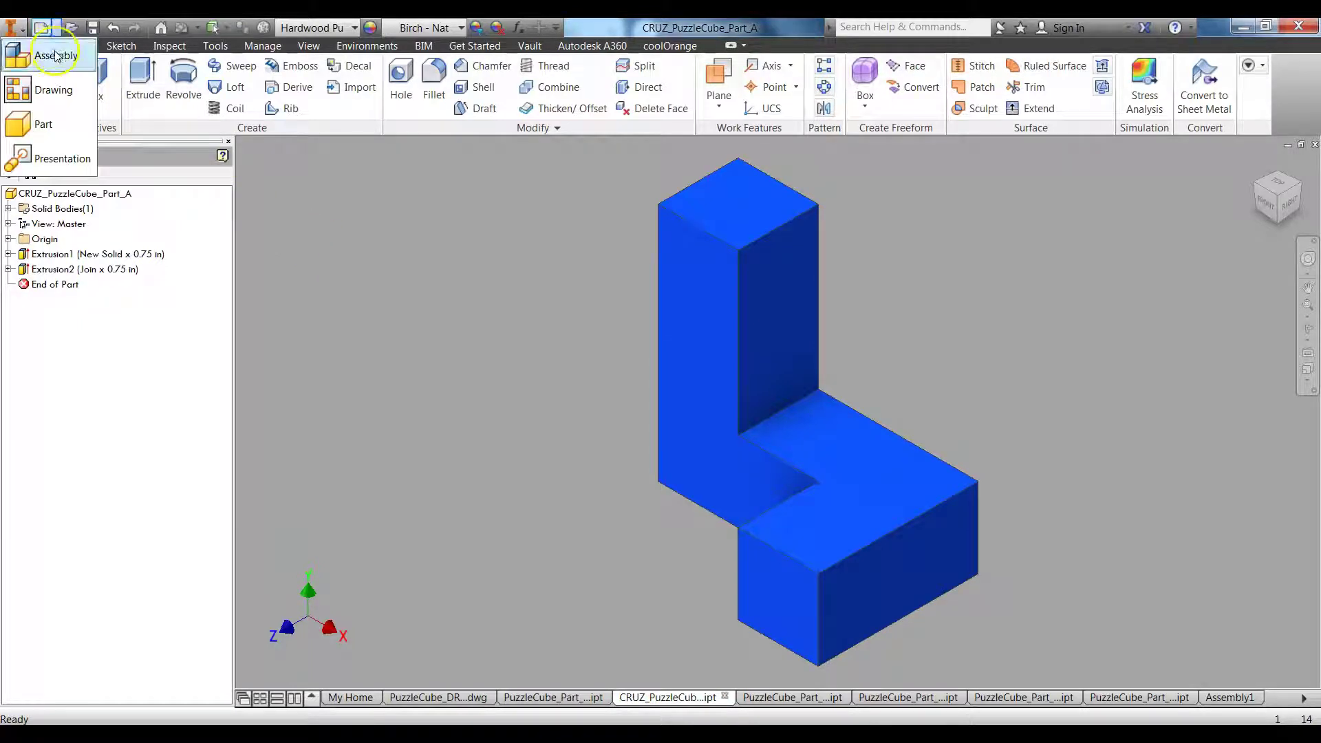
left_click(57, 55)
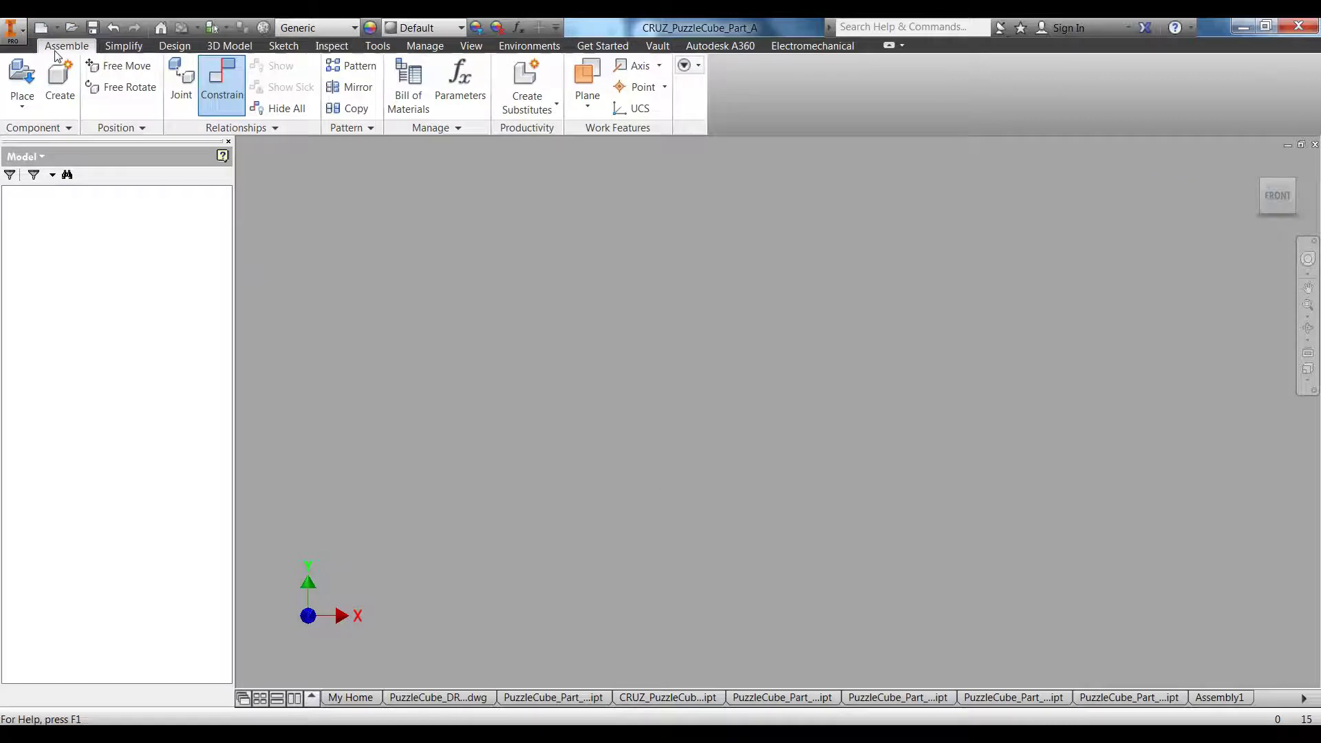
left_click(22, 79)
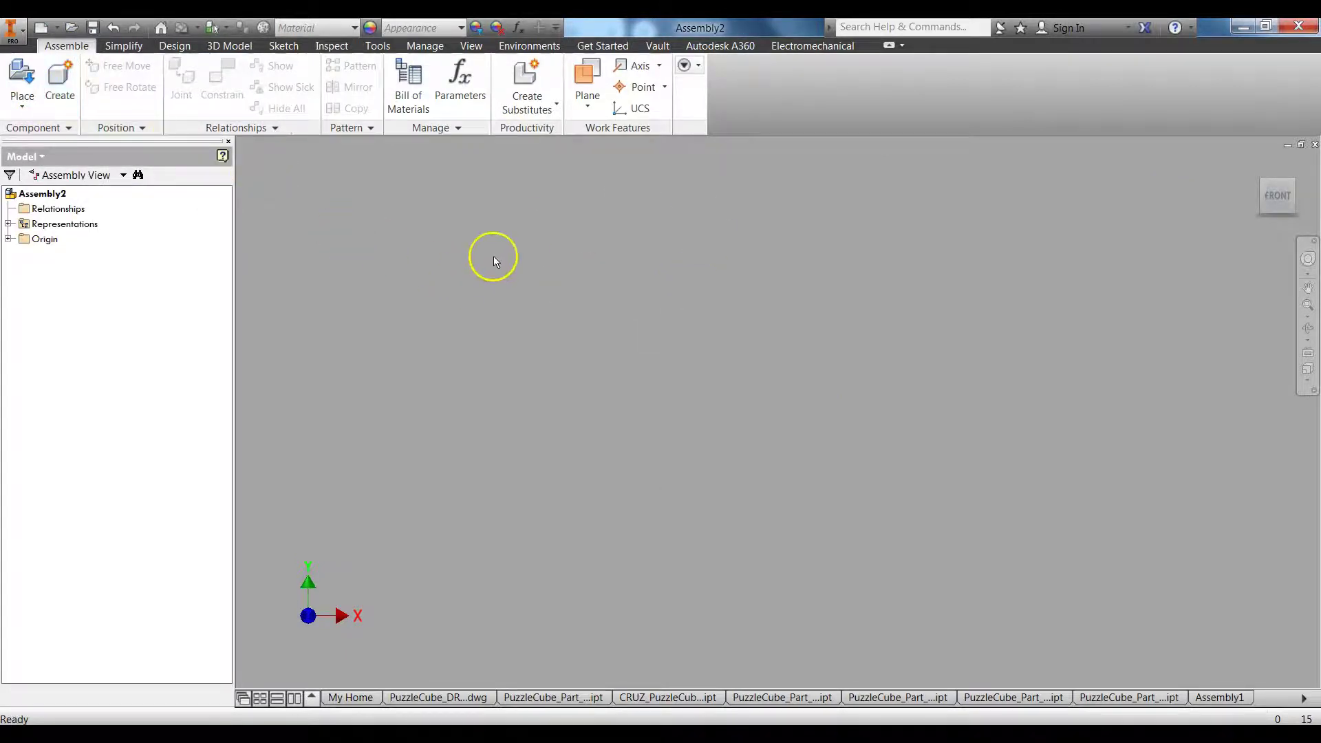
left_click(28, 76)
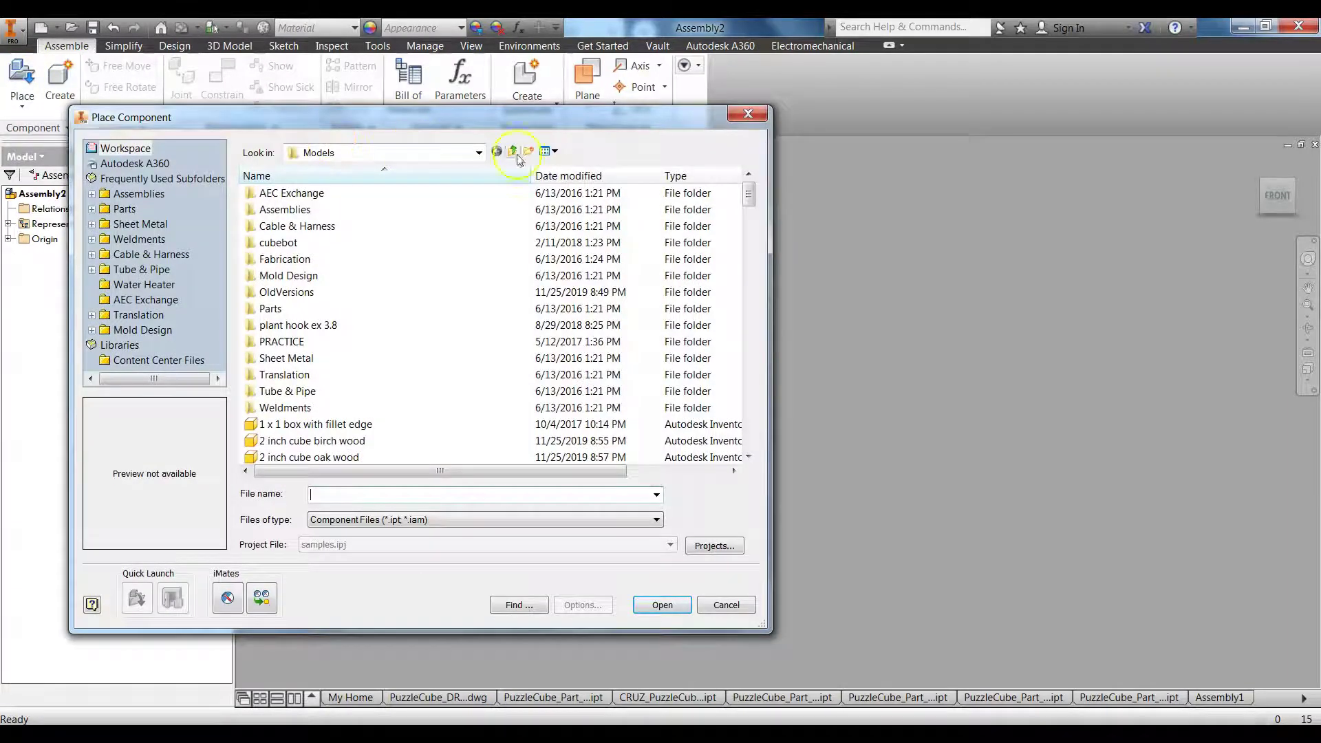
left_click_drag(748, 194, 759, 387)
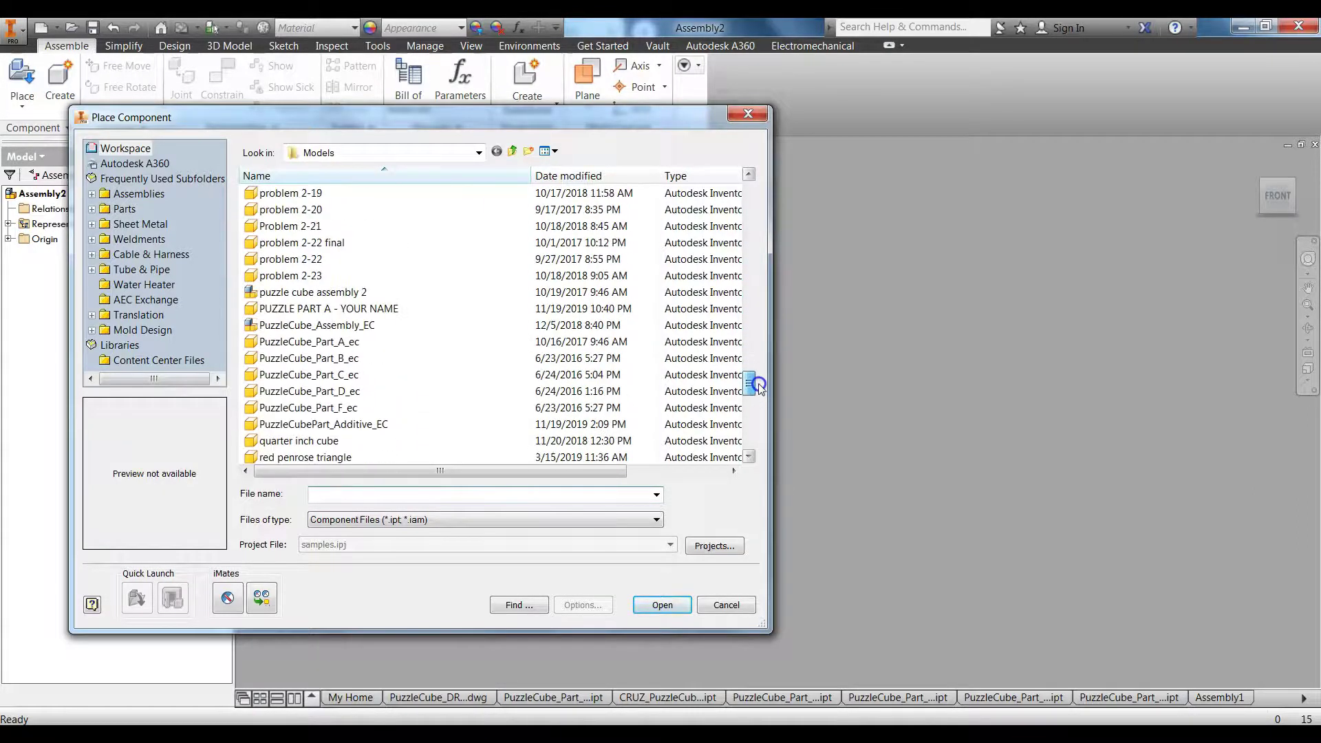
left_click(313, 341)
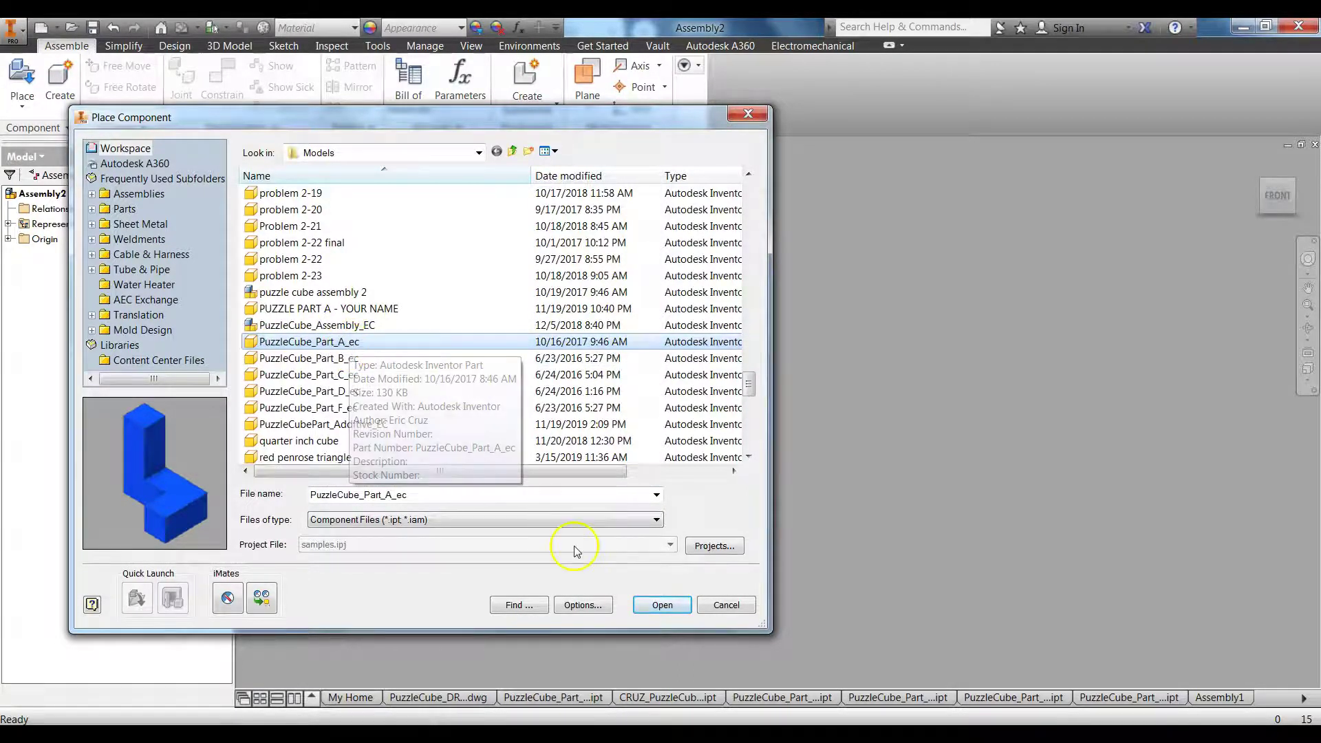
left_click(660, 604)
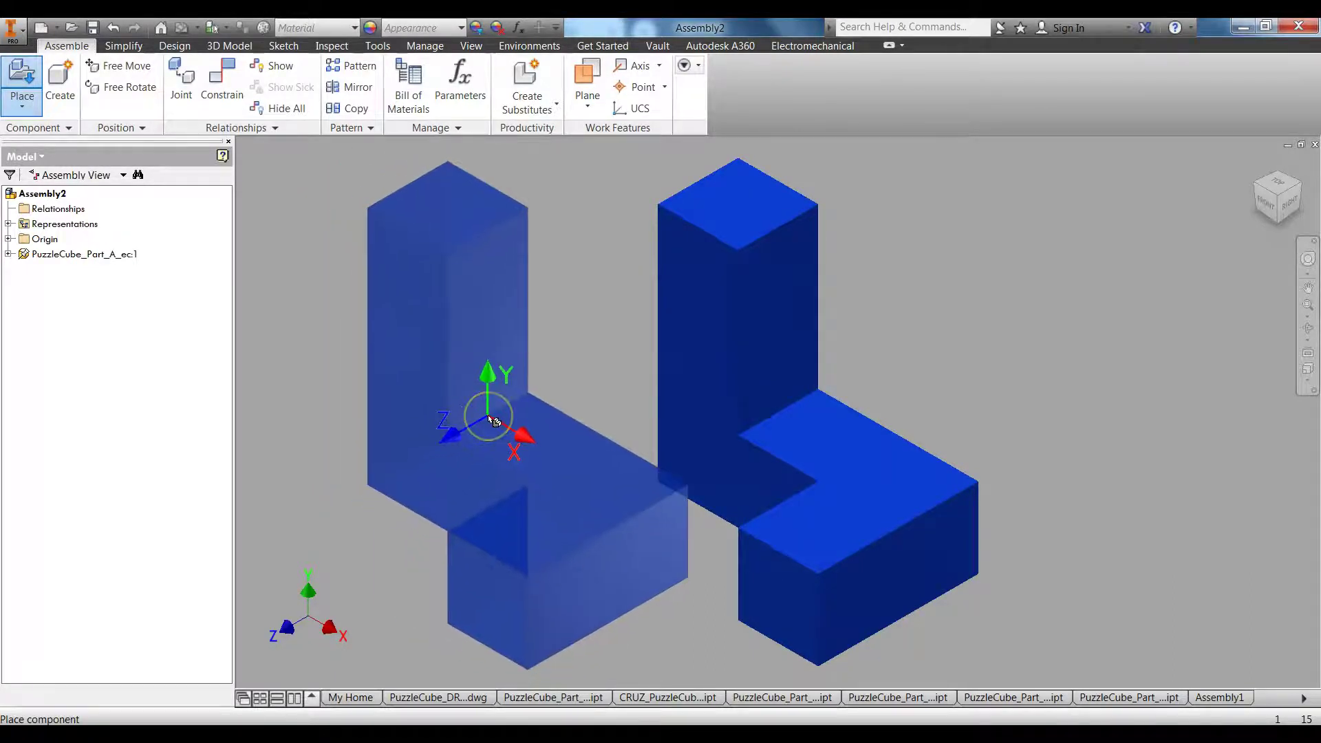
key("Escape")
Step: Check the Grounded setting of the blue Part A component
scroll(488, 415, "down", 3)
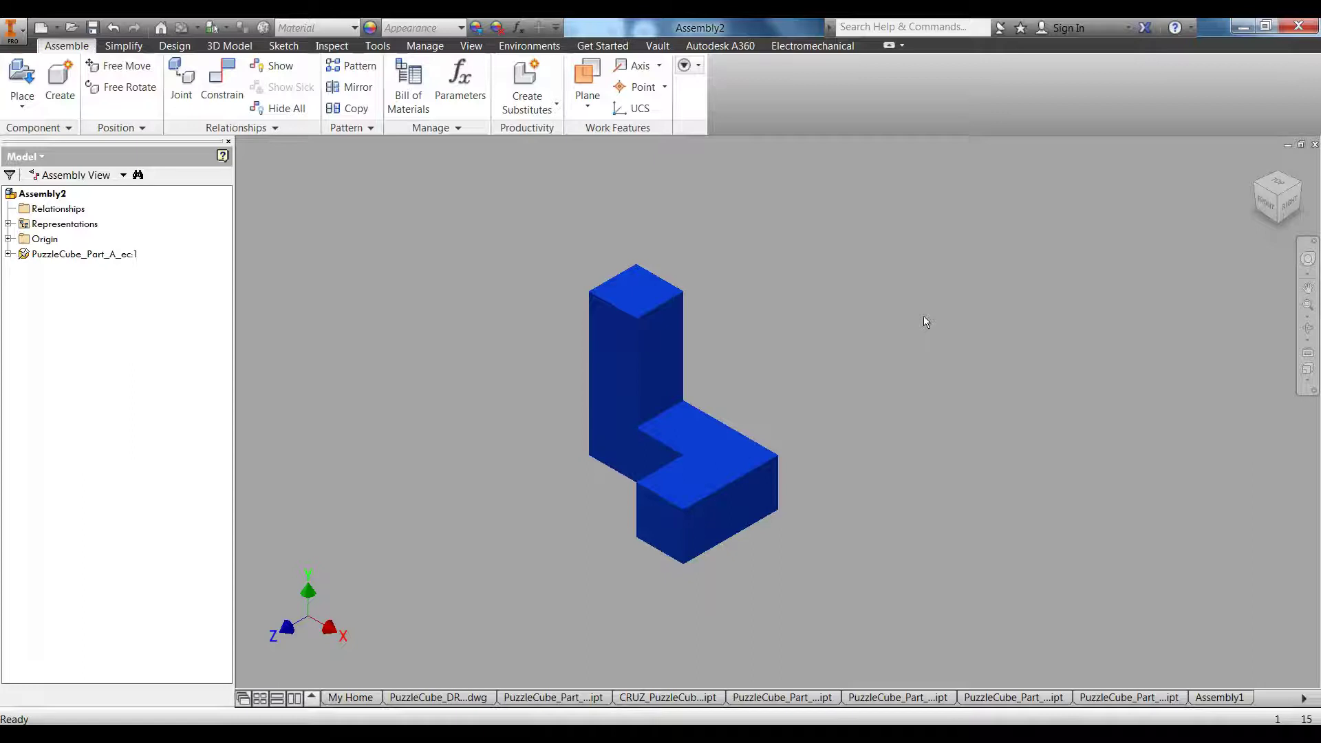
right_click(697, 441)
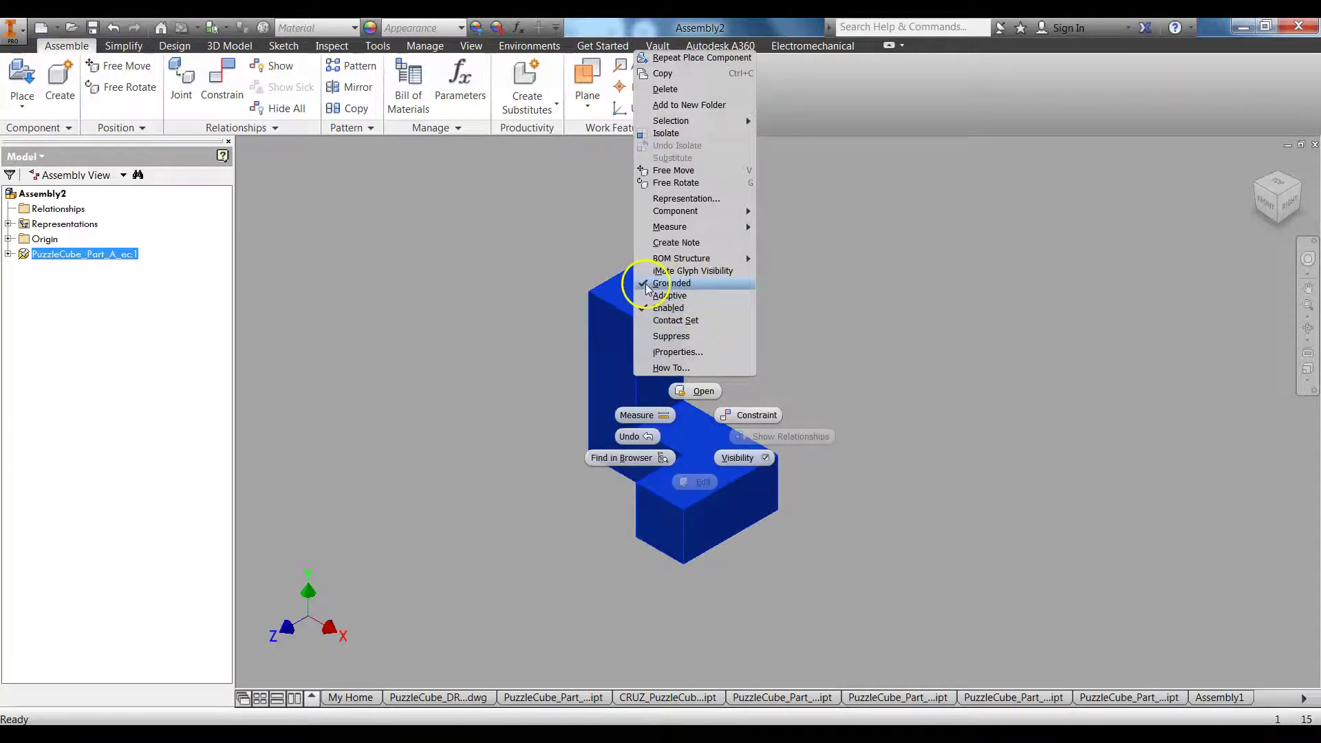
left_click(706, 313)
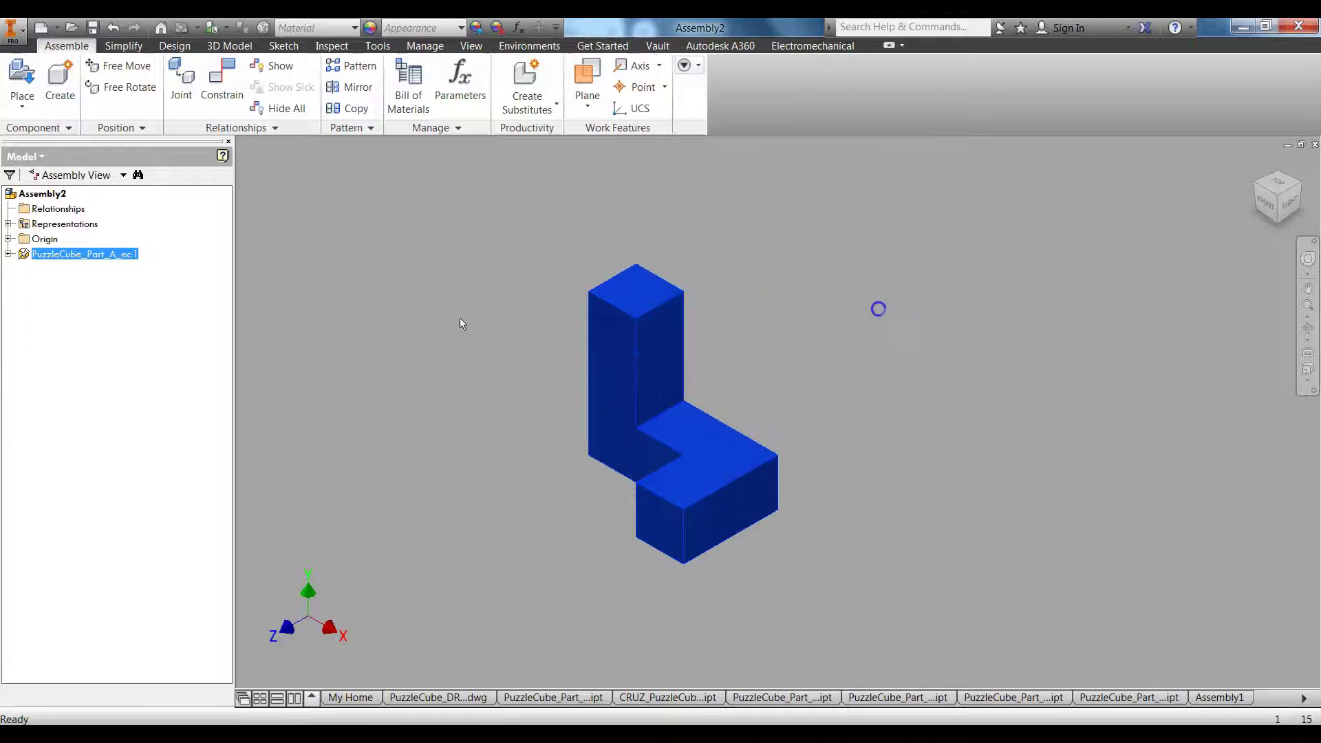
left_click(857, 361)
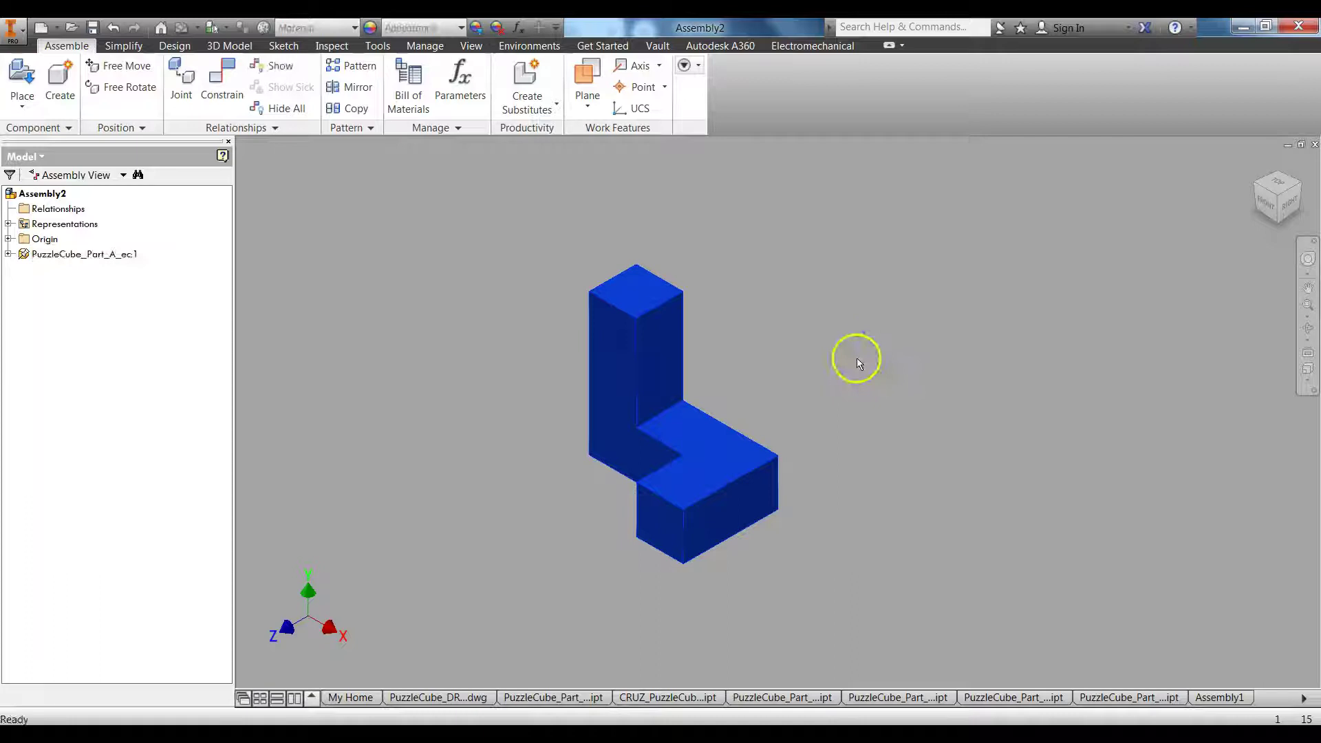
Step: Place one instance of PuzzleCube_Part_B_ec in the empty space beside the blue part
left_click(31, 81)
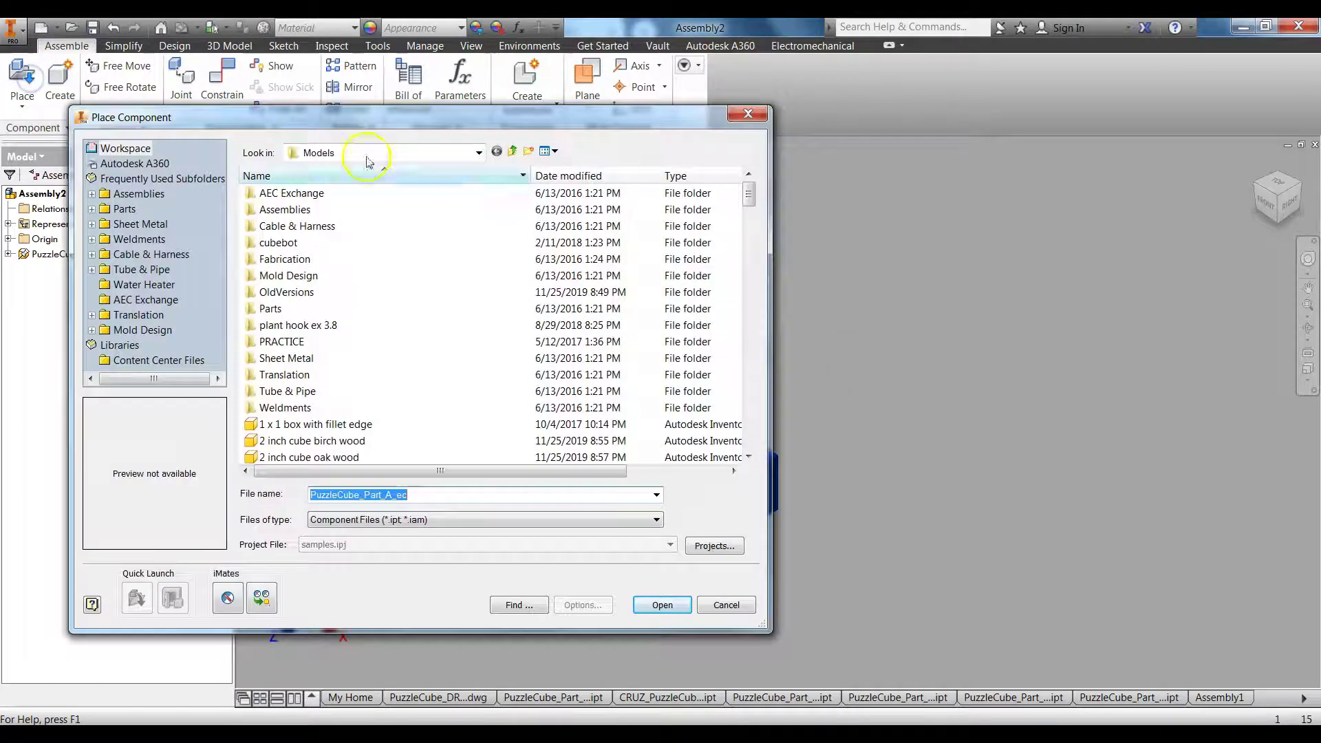
left_click_drag(747, 199, 748, 402)
left_click(362, 260)
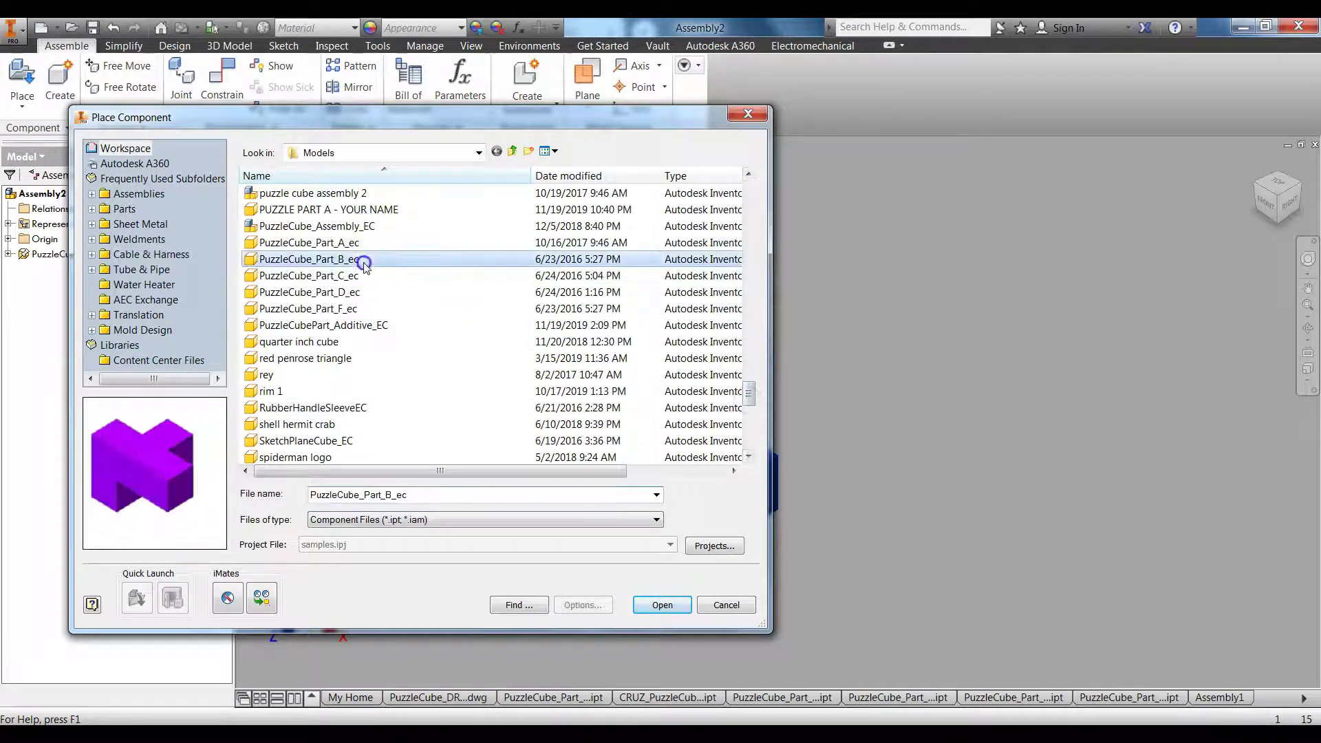
left_click(662, 603)
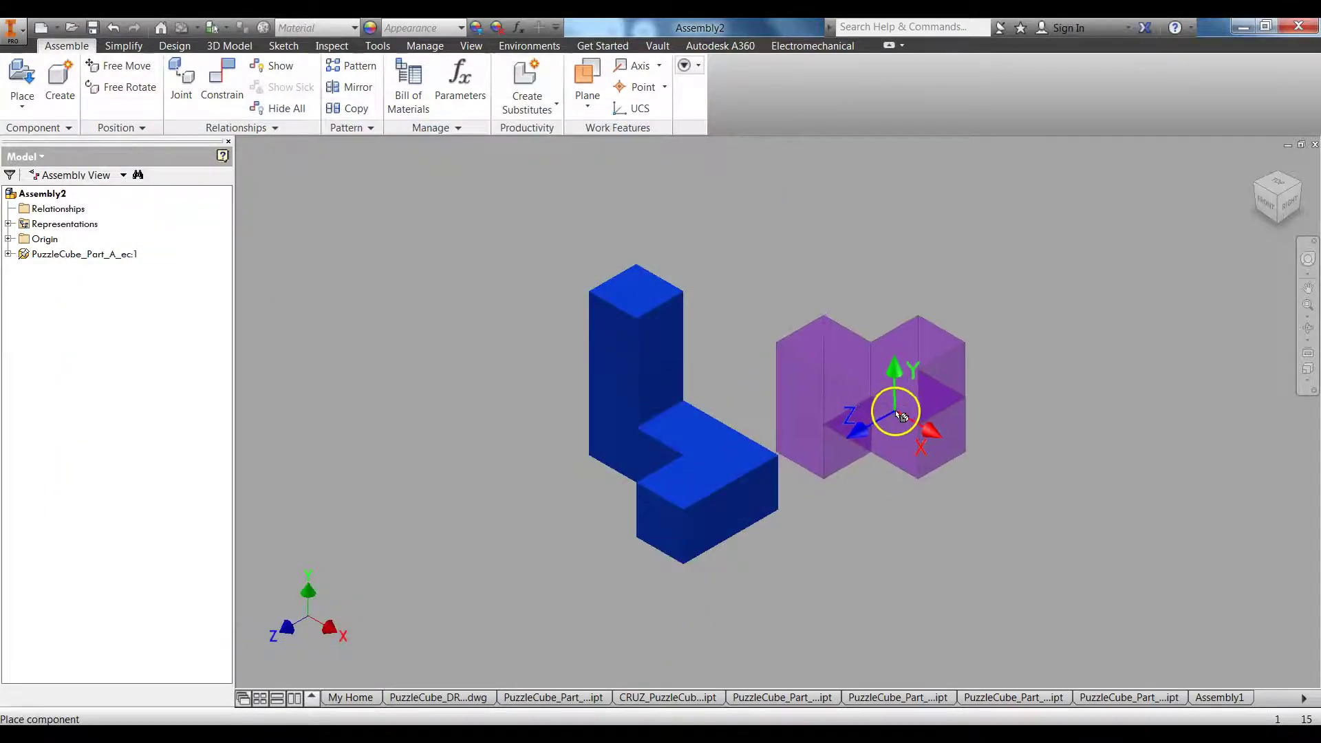
left_click(903, 383)
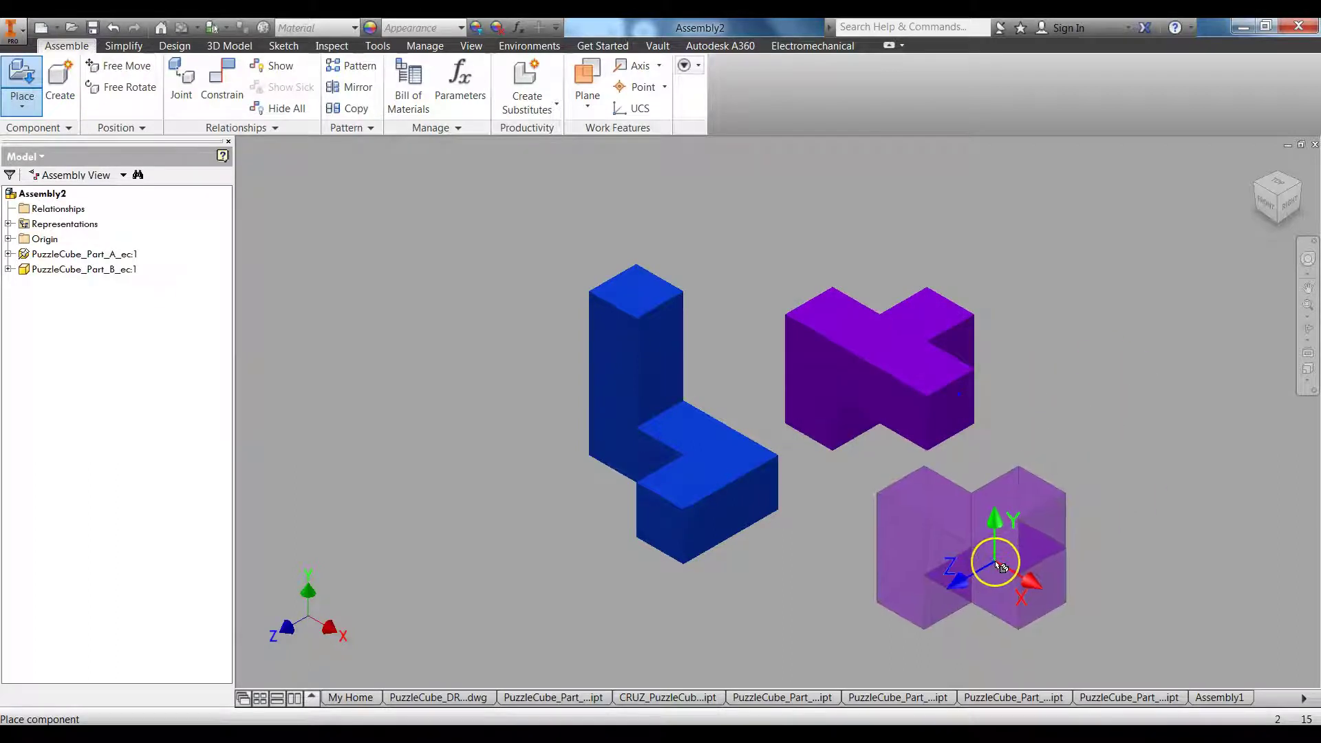
key("Escape")
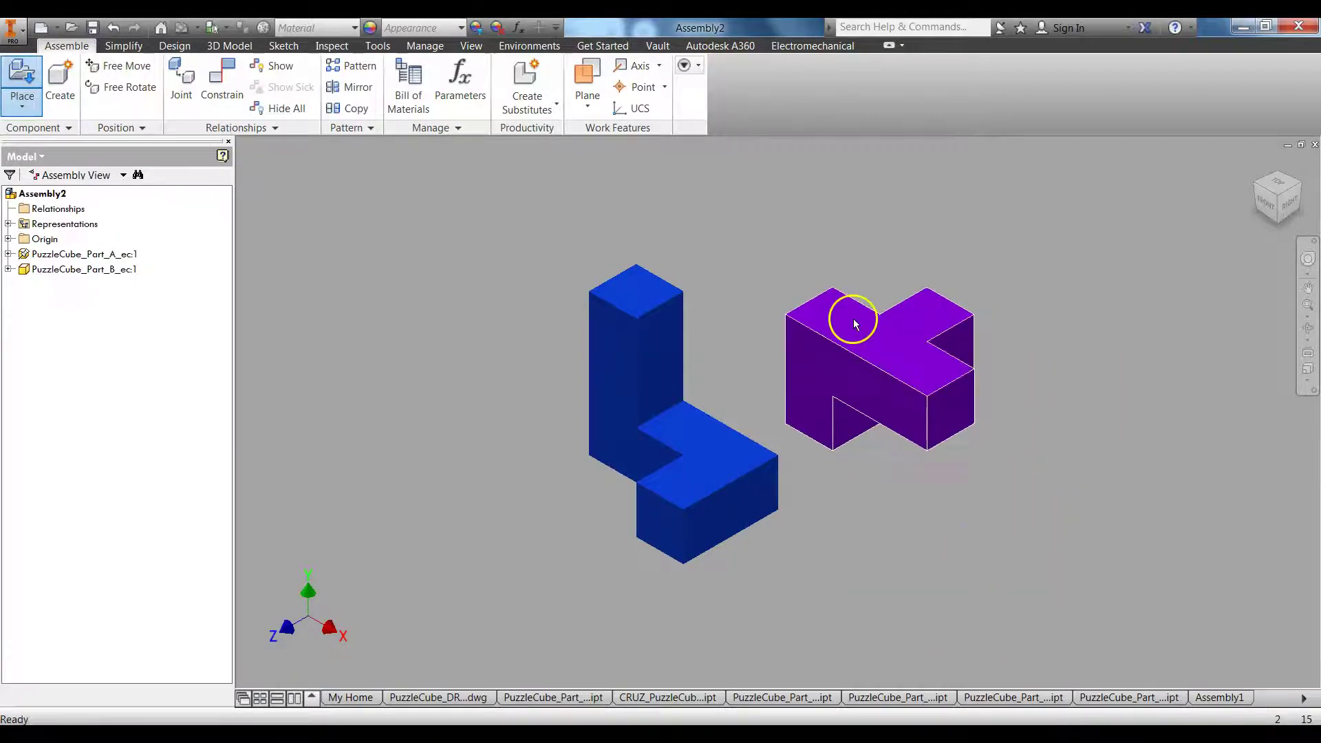
Step: Place PuzzleCube_Part_C_ec, PuzzleCube_Part_D_ec and PuzzleCube_Part_F_ec together, once each, on the blue part's other side from the purple part
key("p")
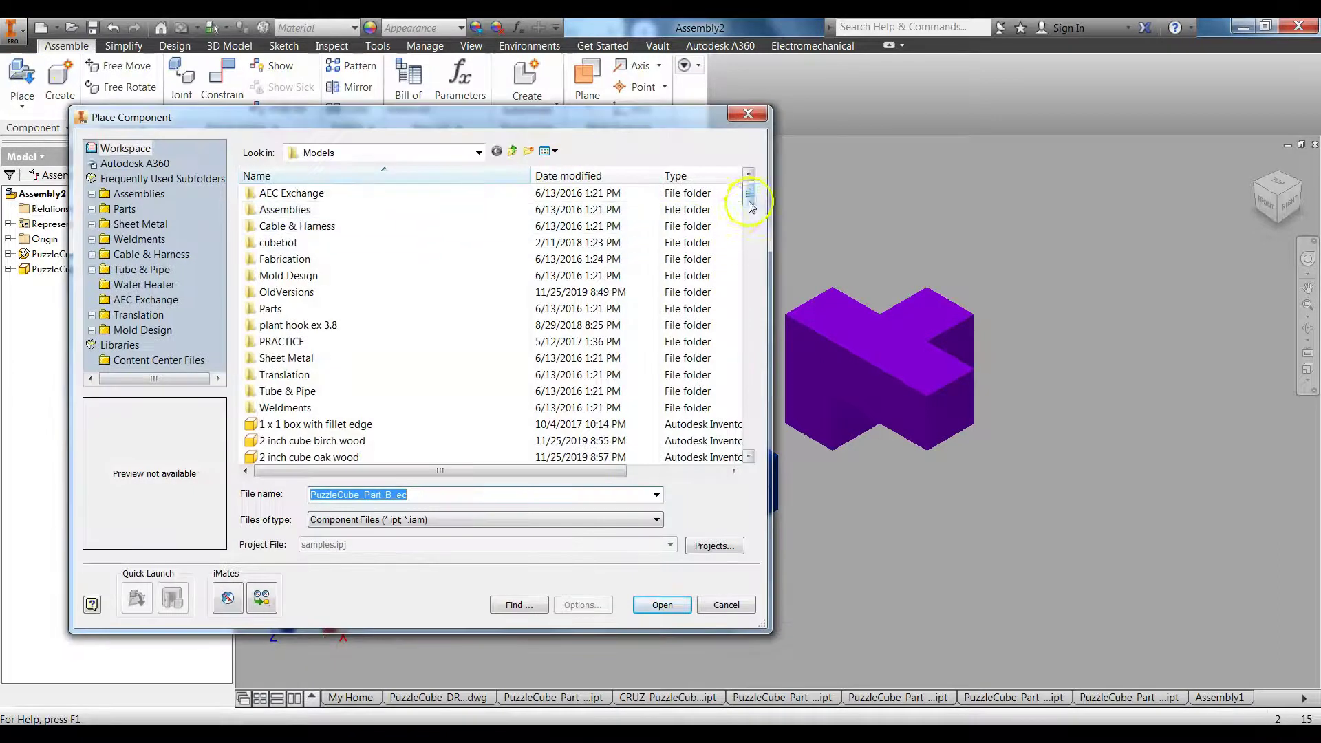
left_click_drag(750, 206, 755, 396)
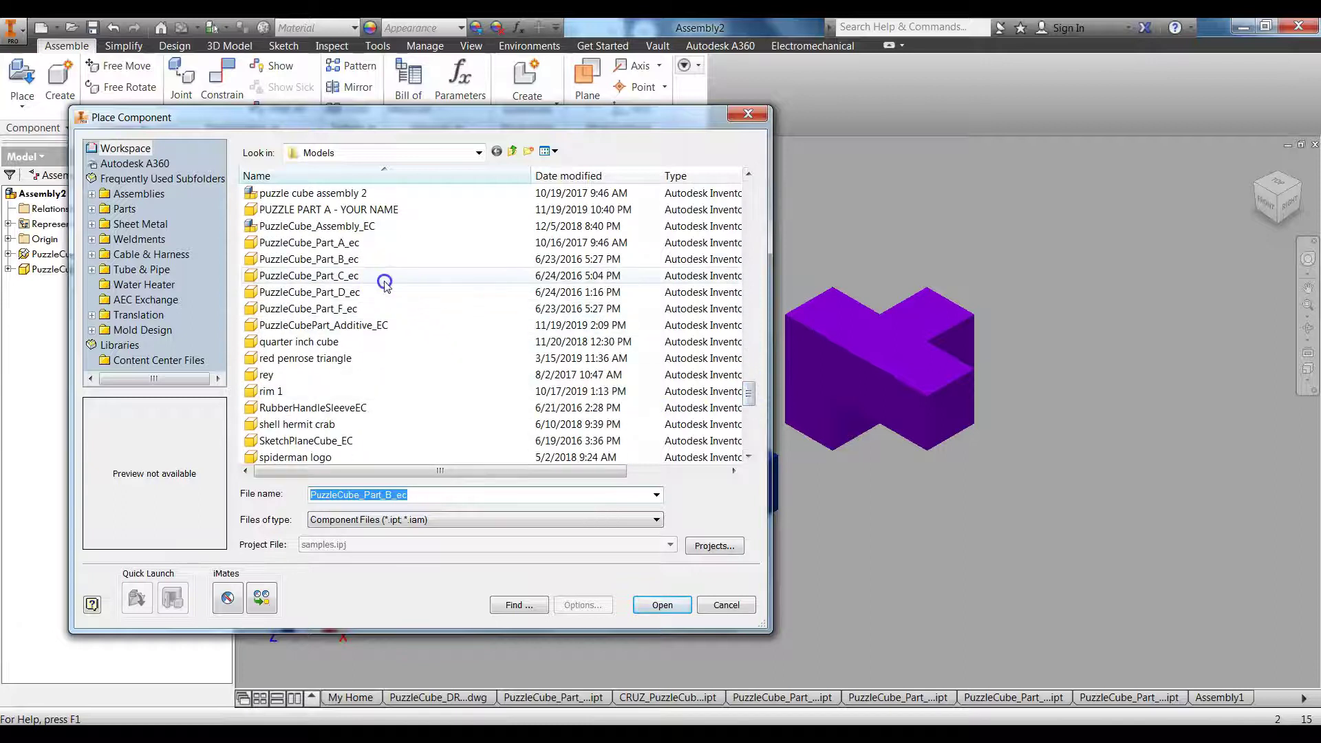
left_click(383, 275)
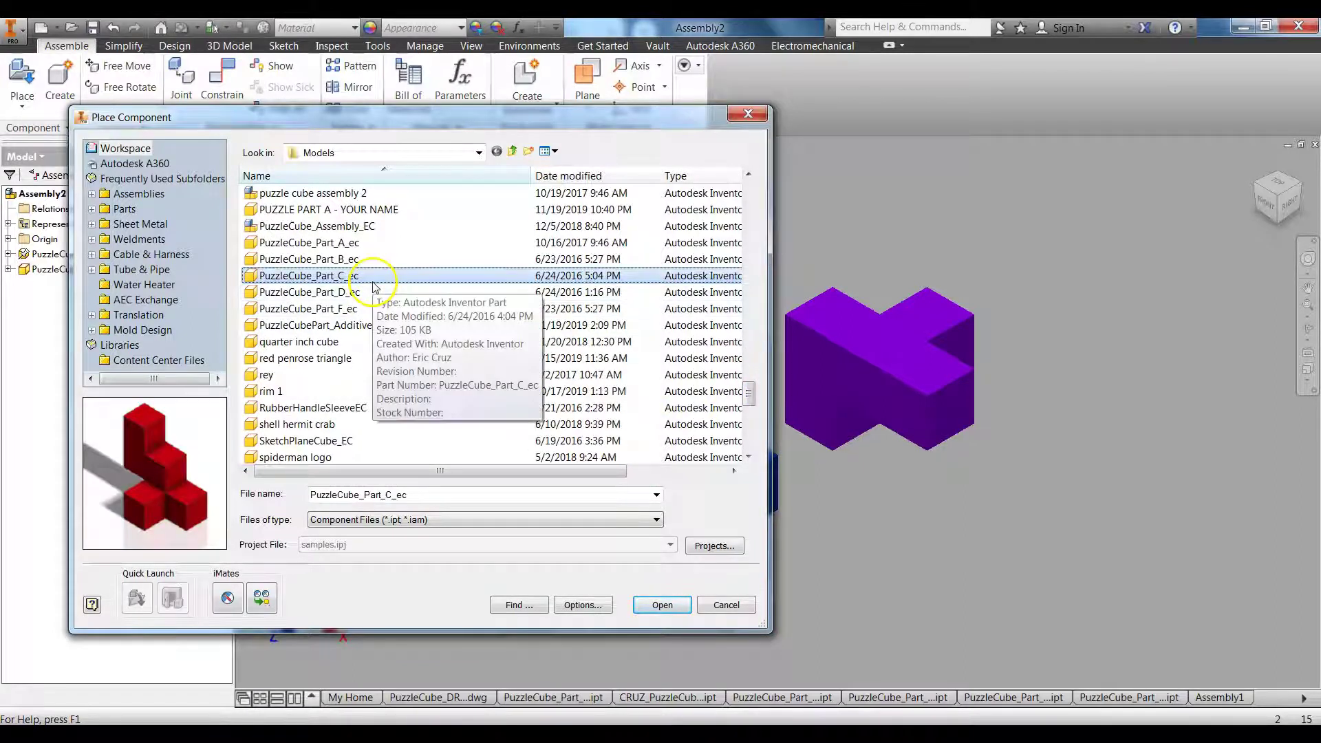
left_click(368, 308, "shift")
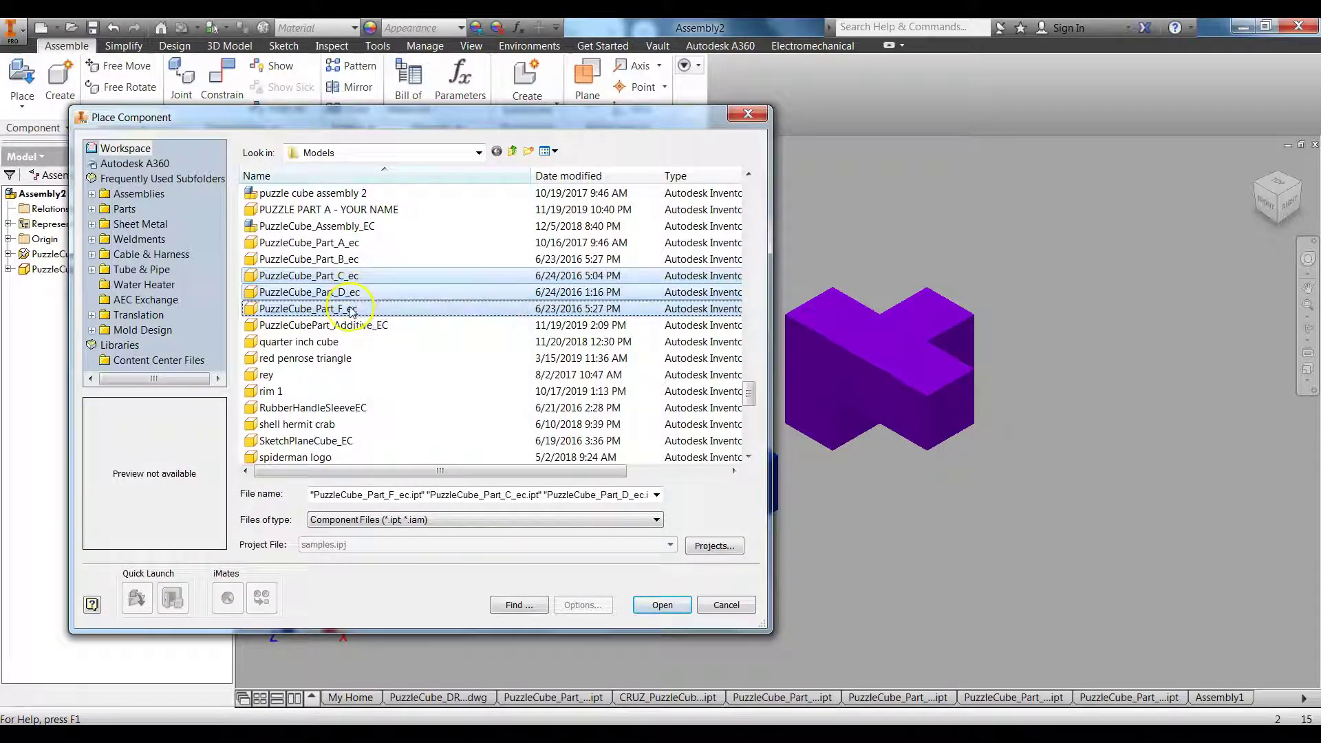
left_click(662, 605)
left_click(328, 395)
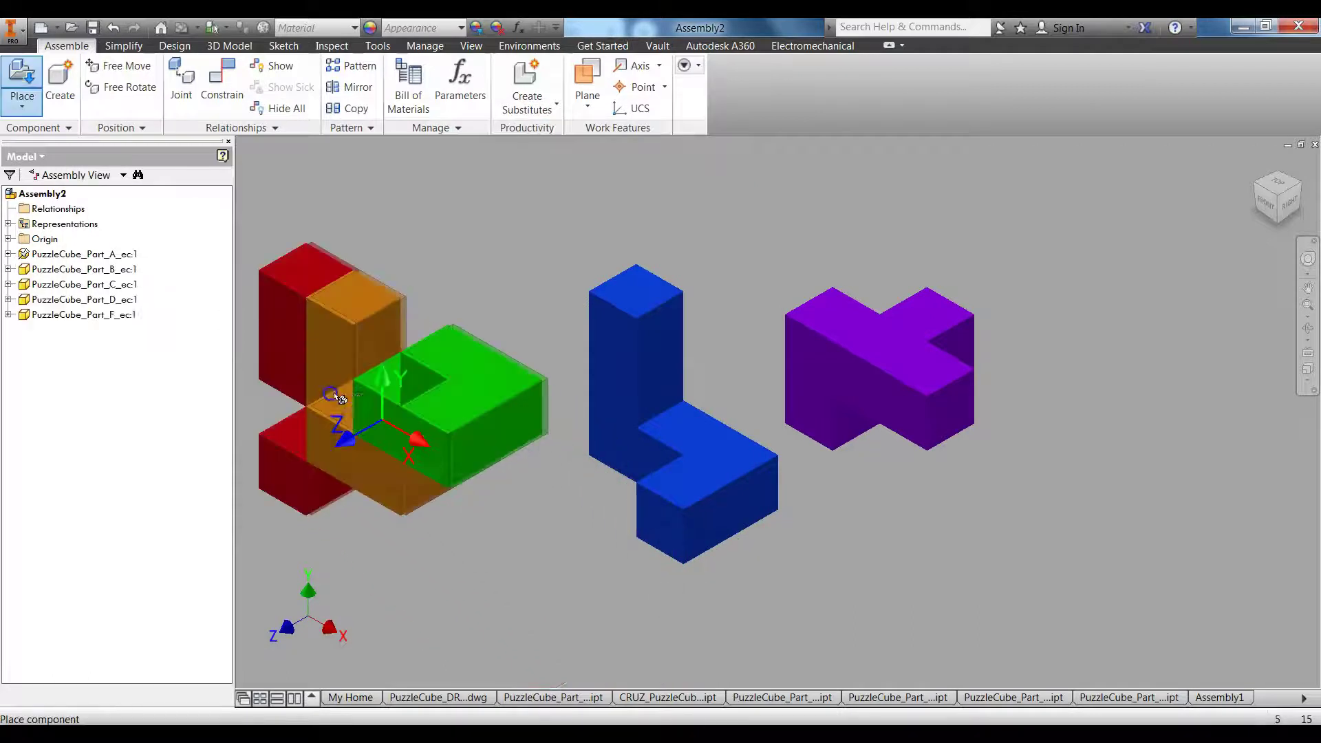
key("Escape")
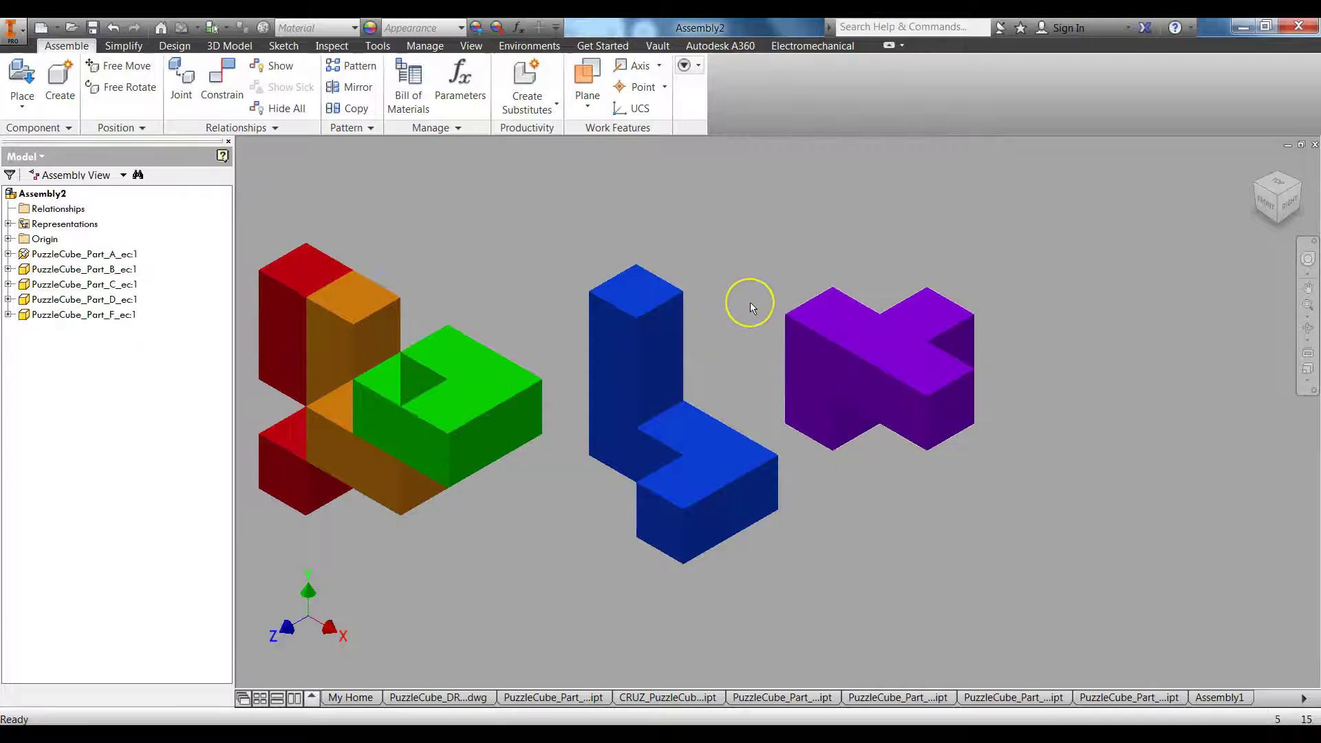
Step: Spread the purple, green, orange and red parts apart around the blue part so that none of them overlap
left_click_drag(826, 362, 825, 278)
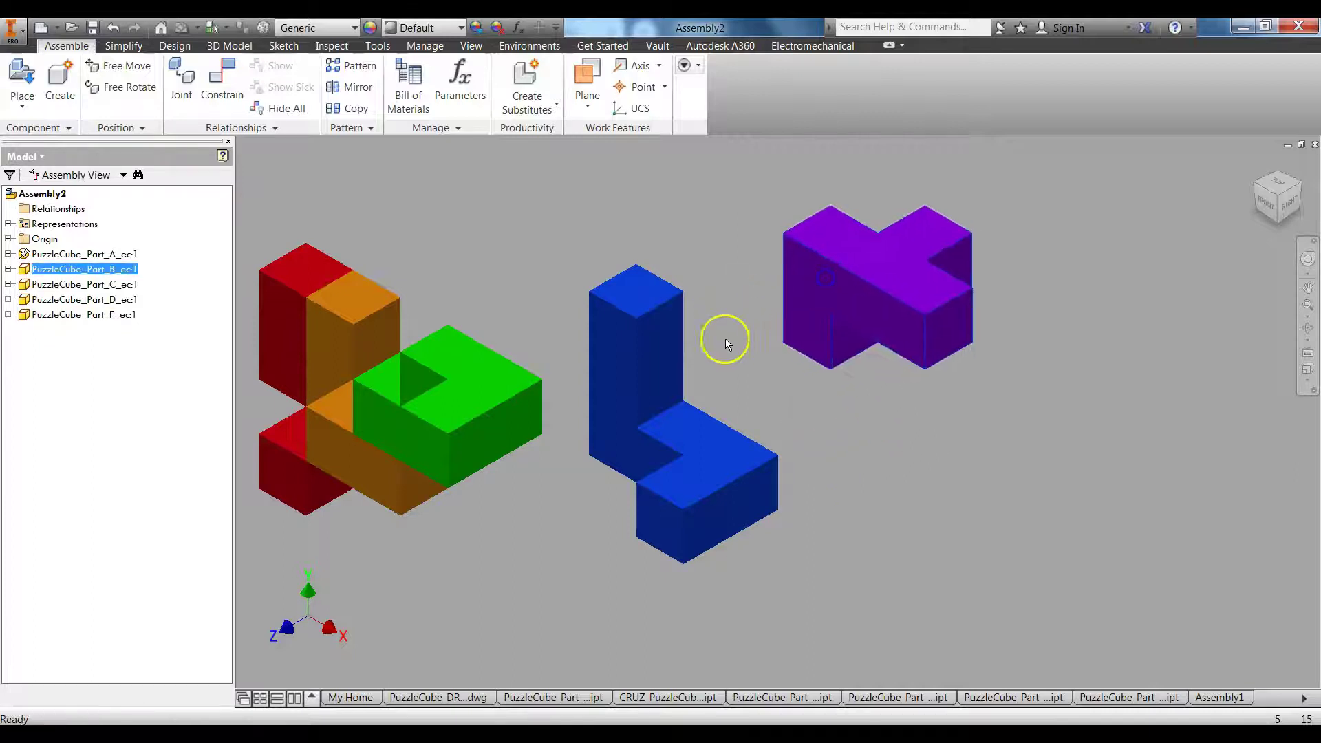
left_click_drag(488, 403, 1066, 502)
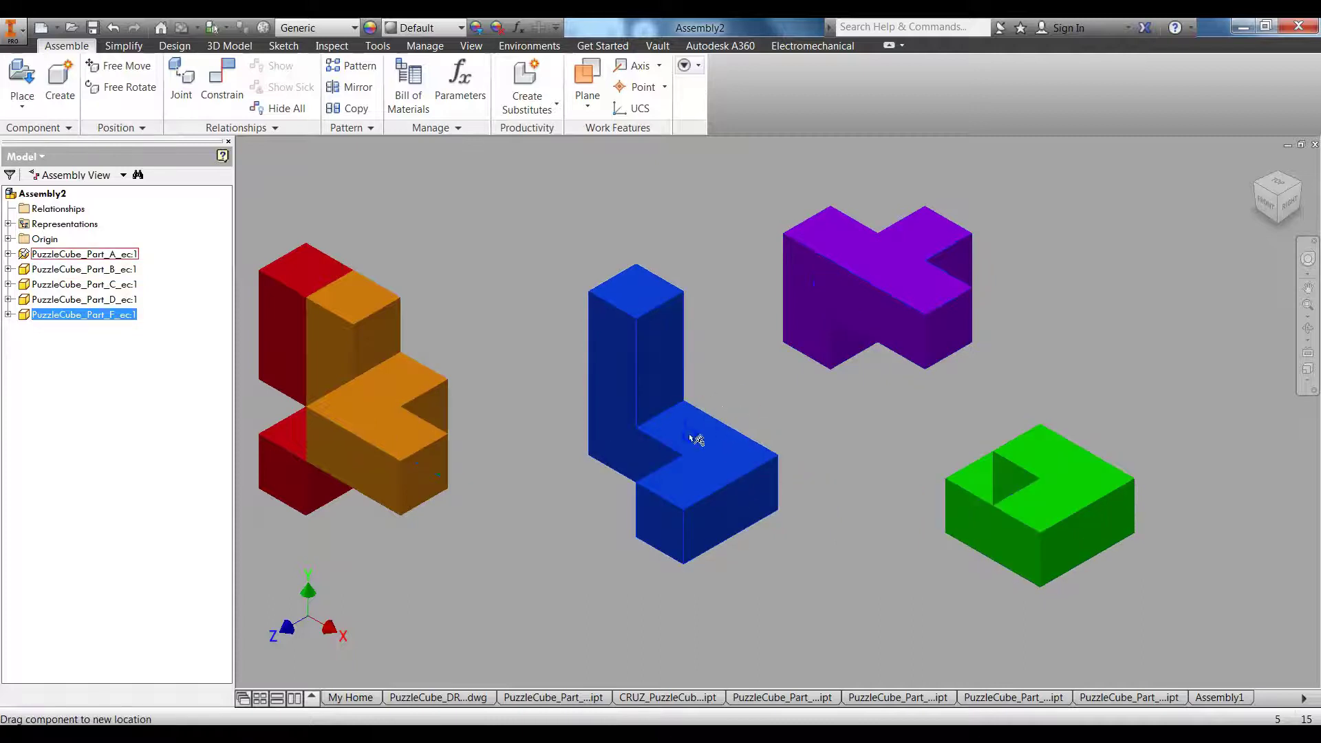
left_click_drag(401, 393, 537, 587)
left_click_drag(410, 441, 437, 369)
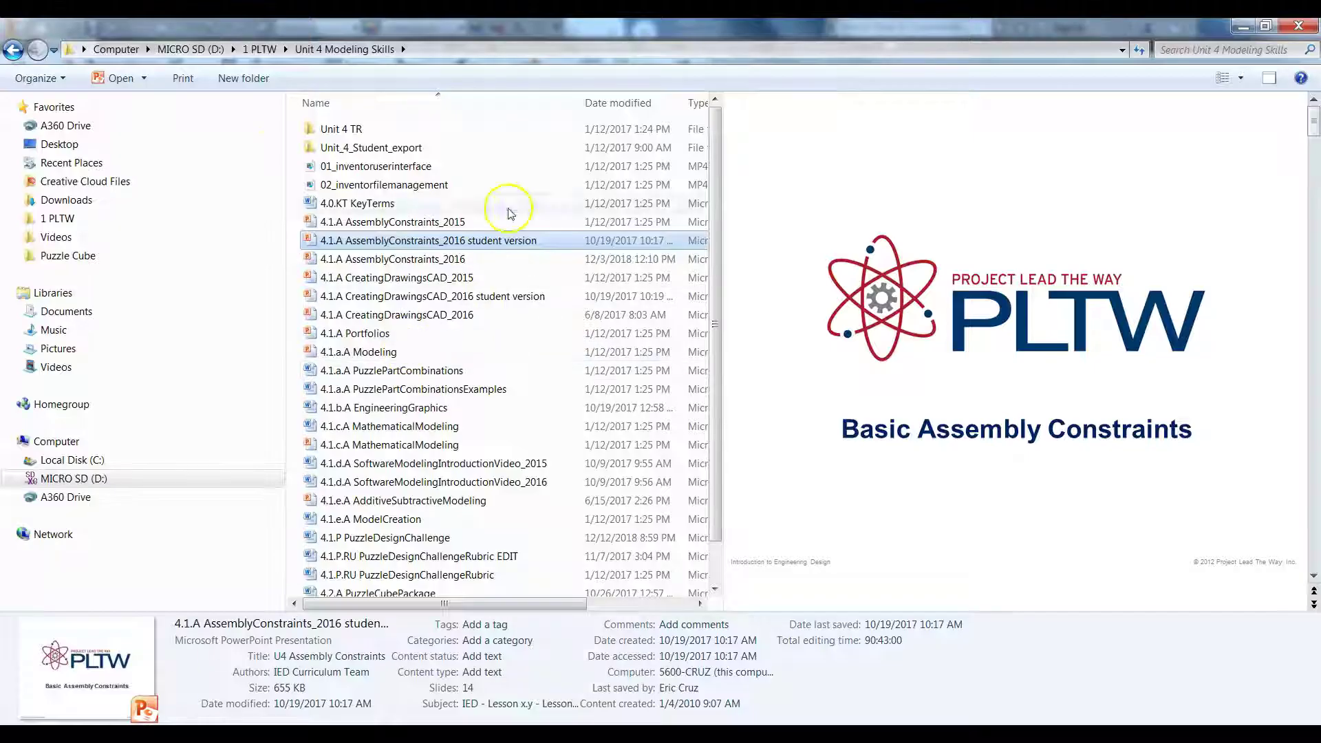
Step: Browse the design files in the Puzzle Cube folder and open the PDF of the teacher's coloured puzzle cube design
left_click(86, 255)
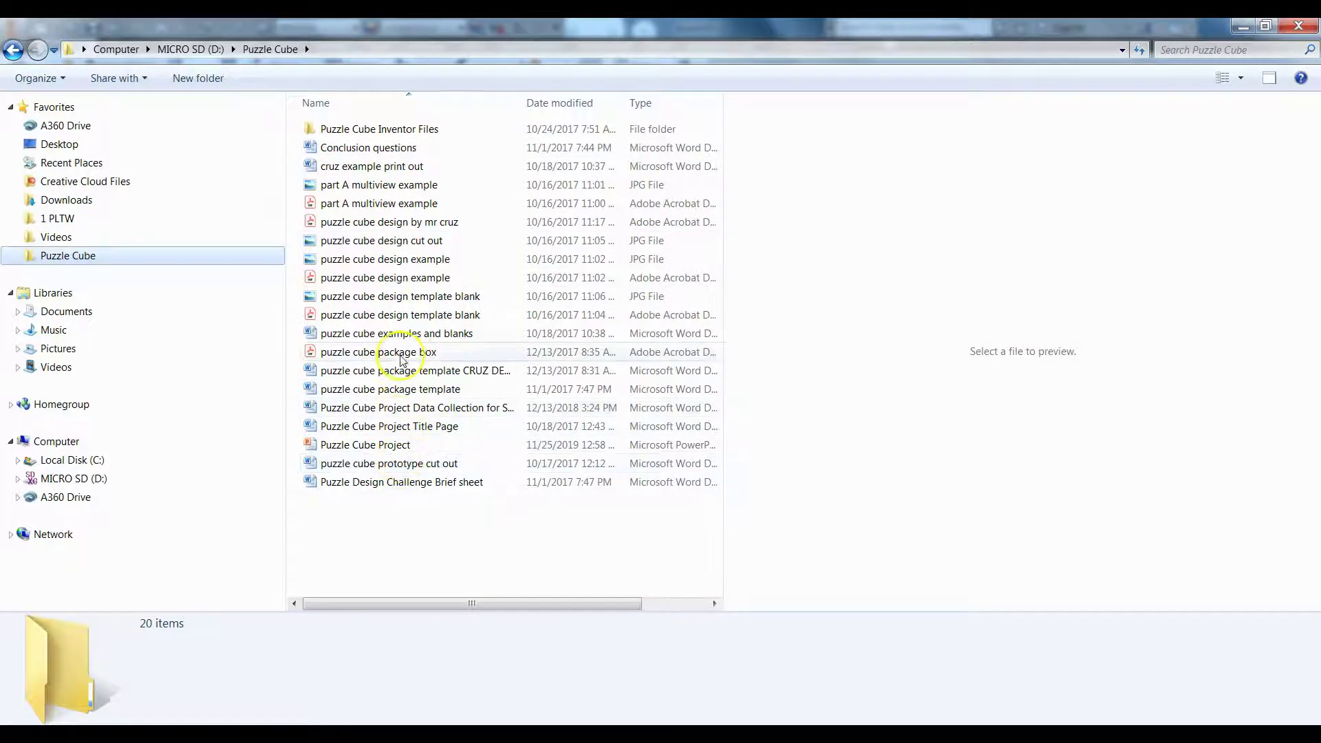
left_click(385, 278)
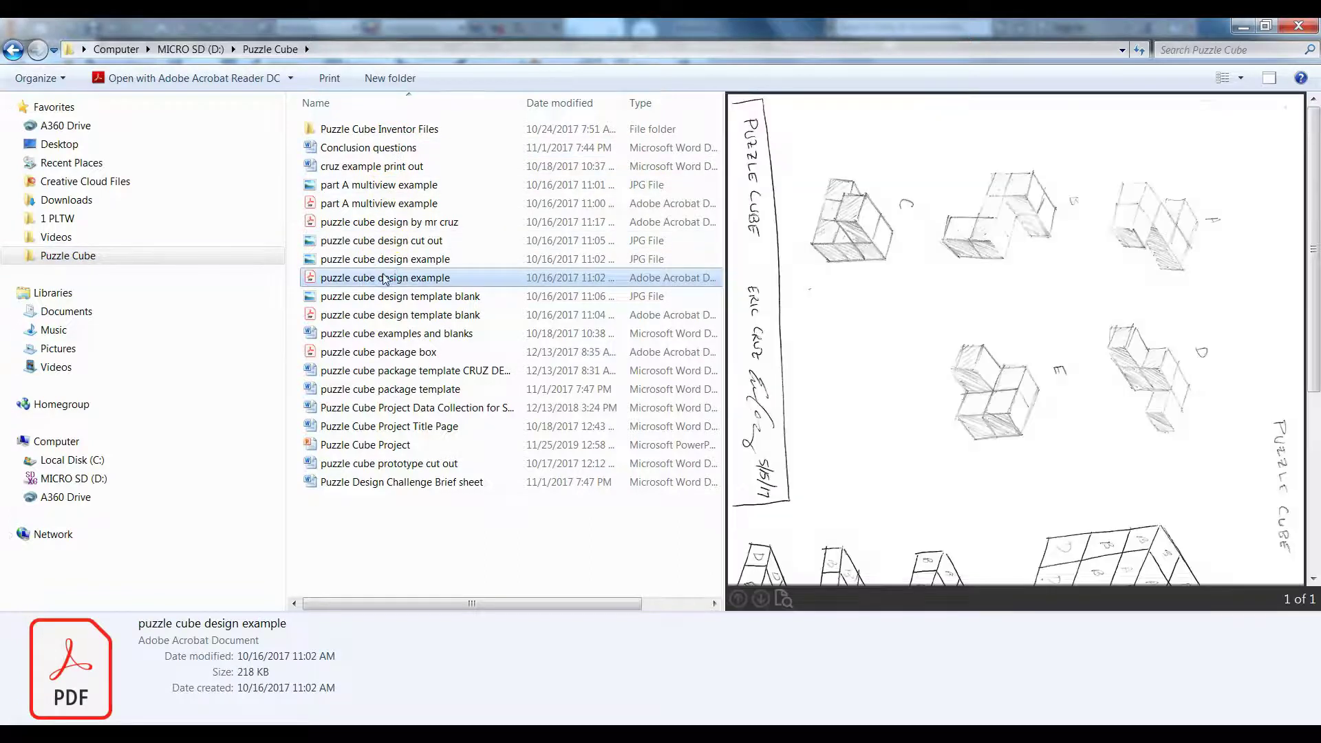
left_click(388, 259)
left_click(391, 240)
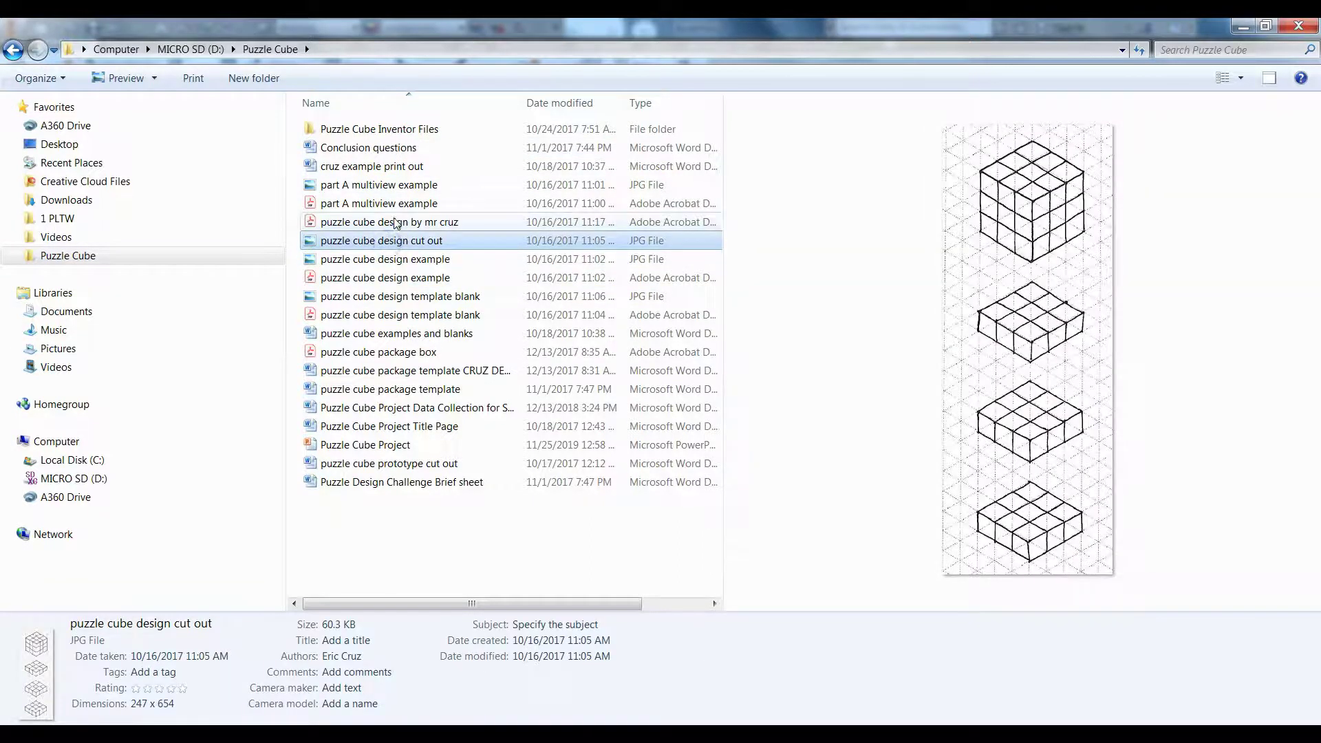
left_click(397, 223)
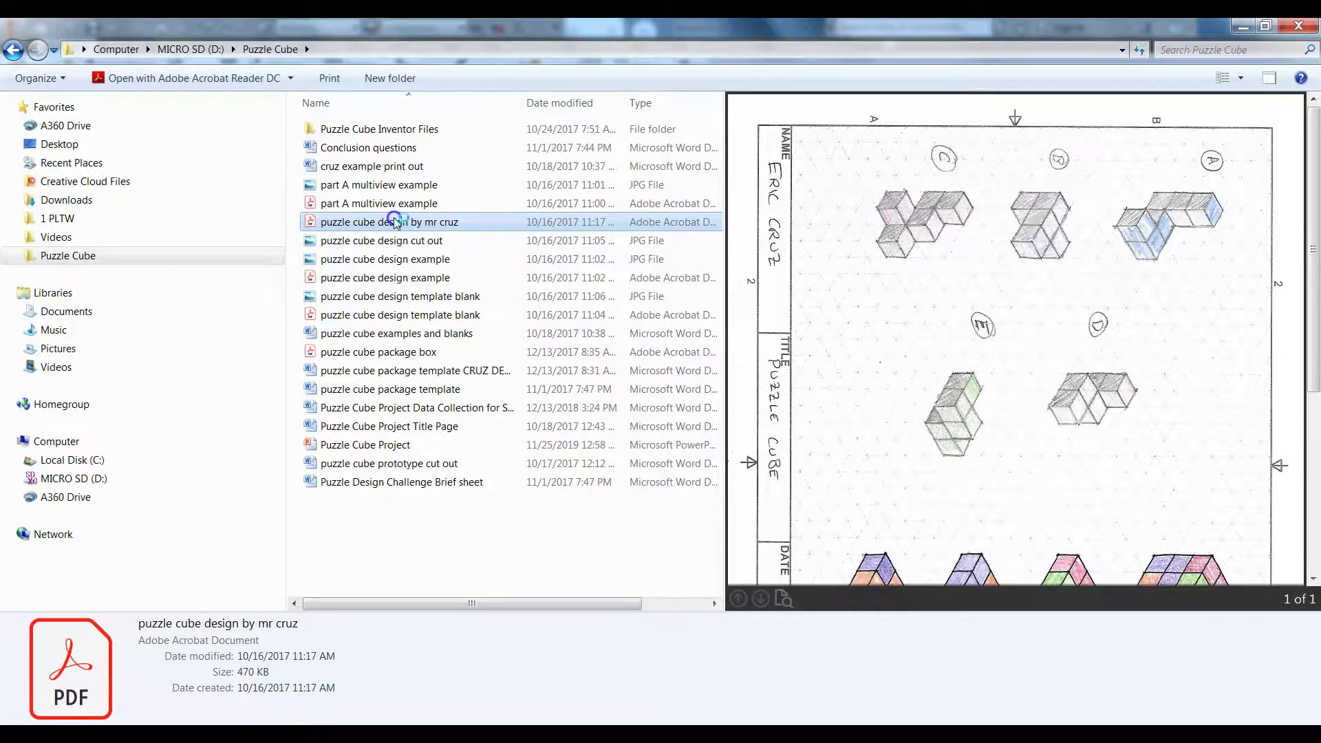
double_click(621, 227)
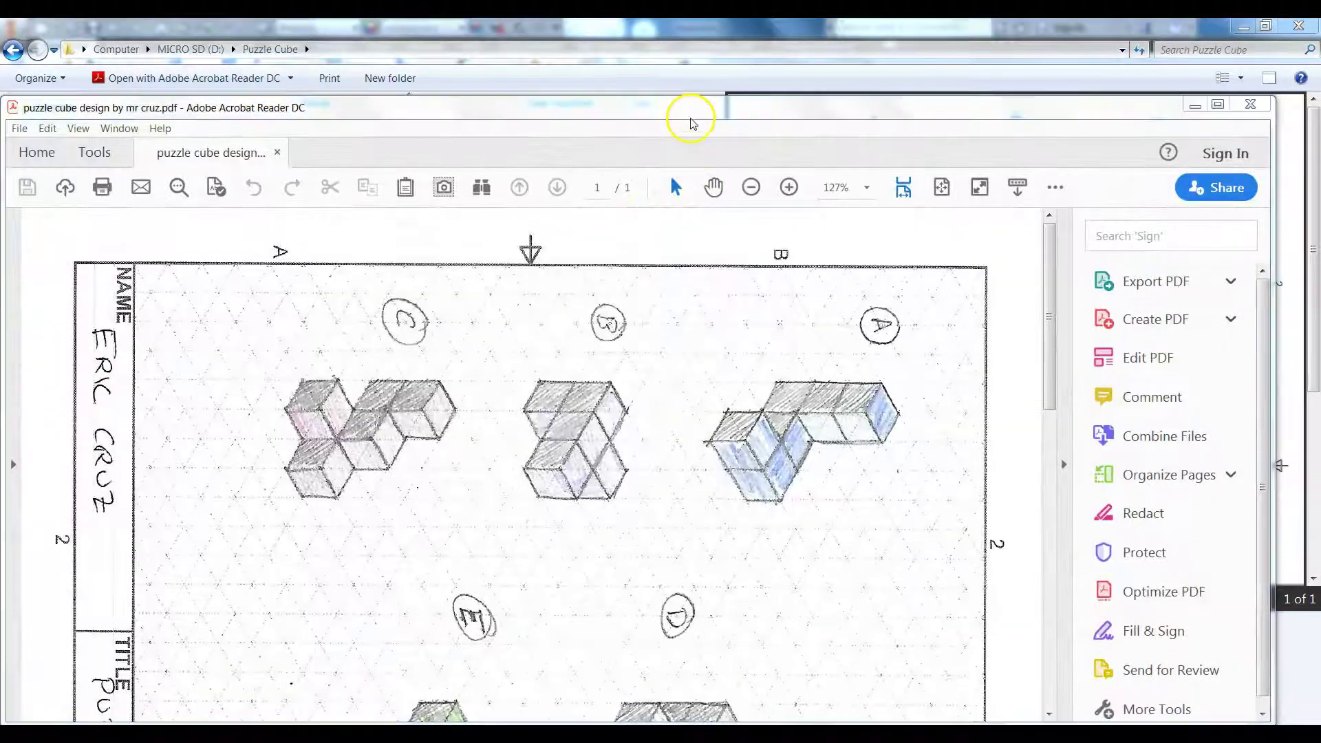
Step: Close yoda print.pdf without saving its changes and maximize the window showing the puzzle cube design
left_click(731, 457)
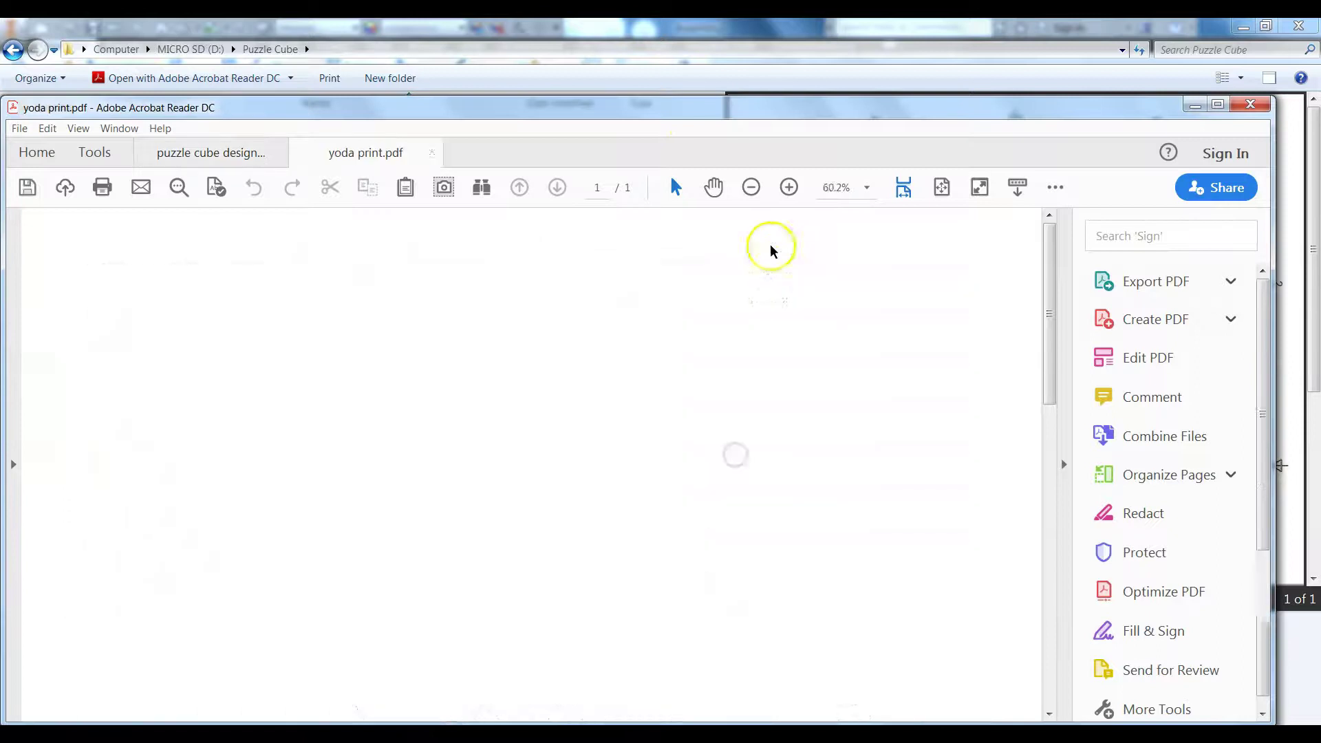
left_click(193, 153)
left_click(412, 154)
left_click(429, 152)
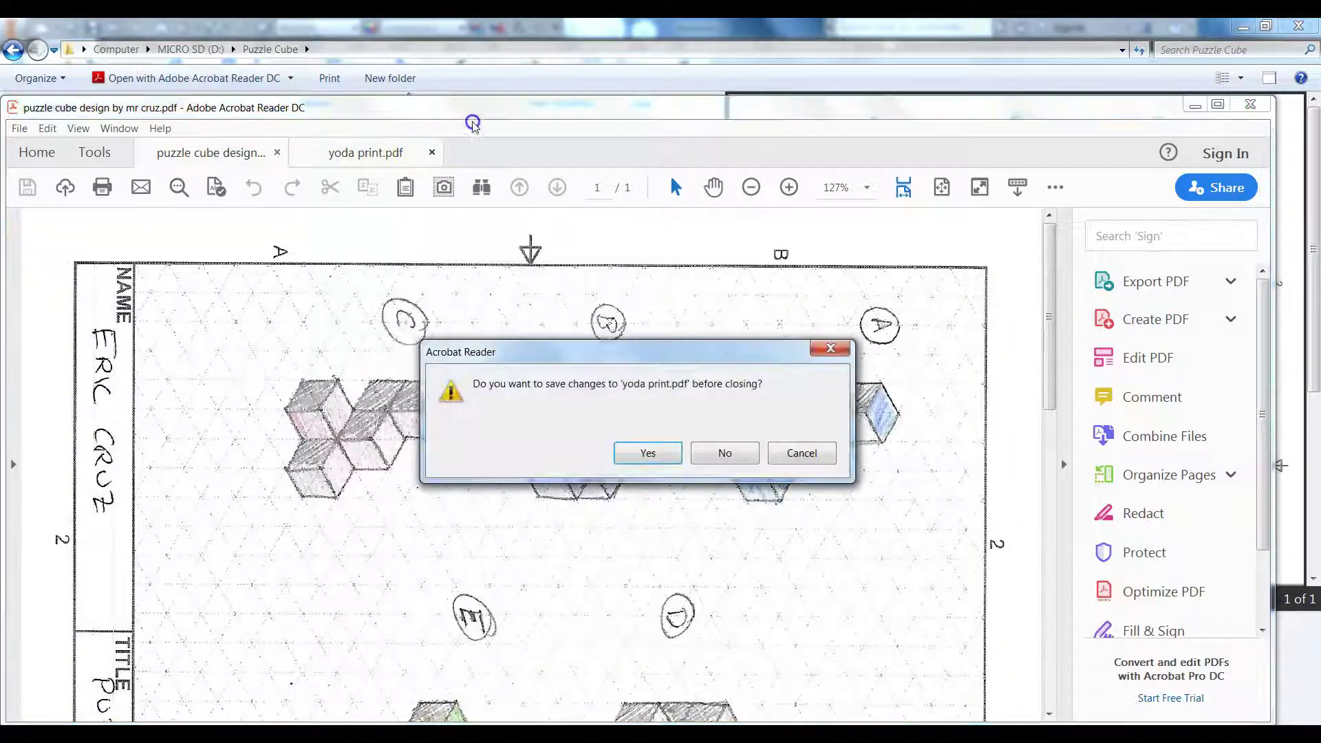
left_click(728, 453)
double_click(628, 108)
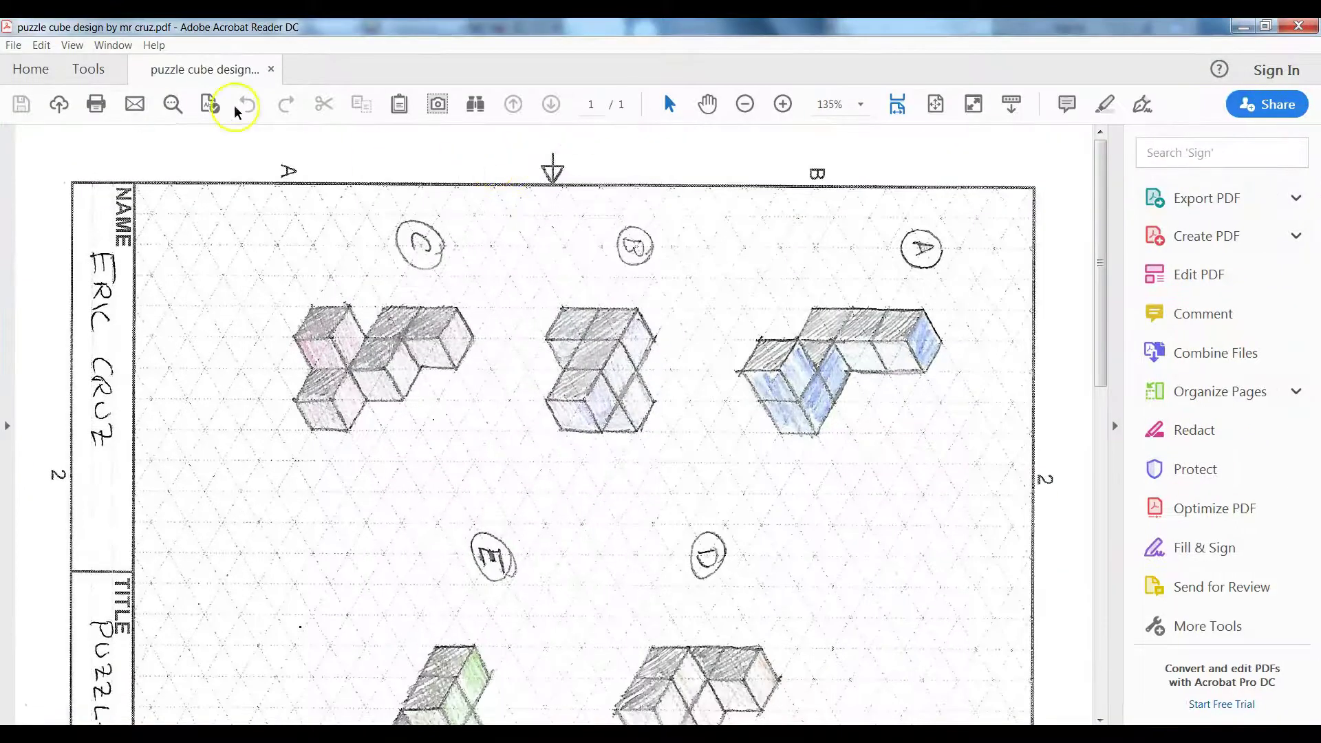
Step: Rotate the puzzle cube design page counterclockwise so the drawing reads upright
left_click(75, 46)
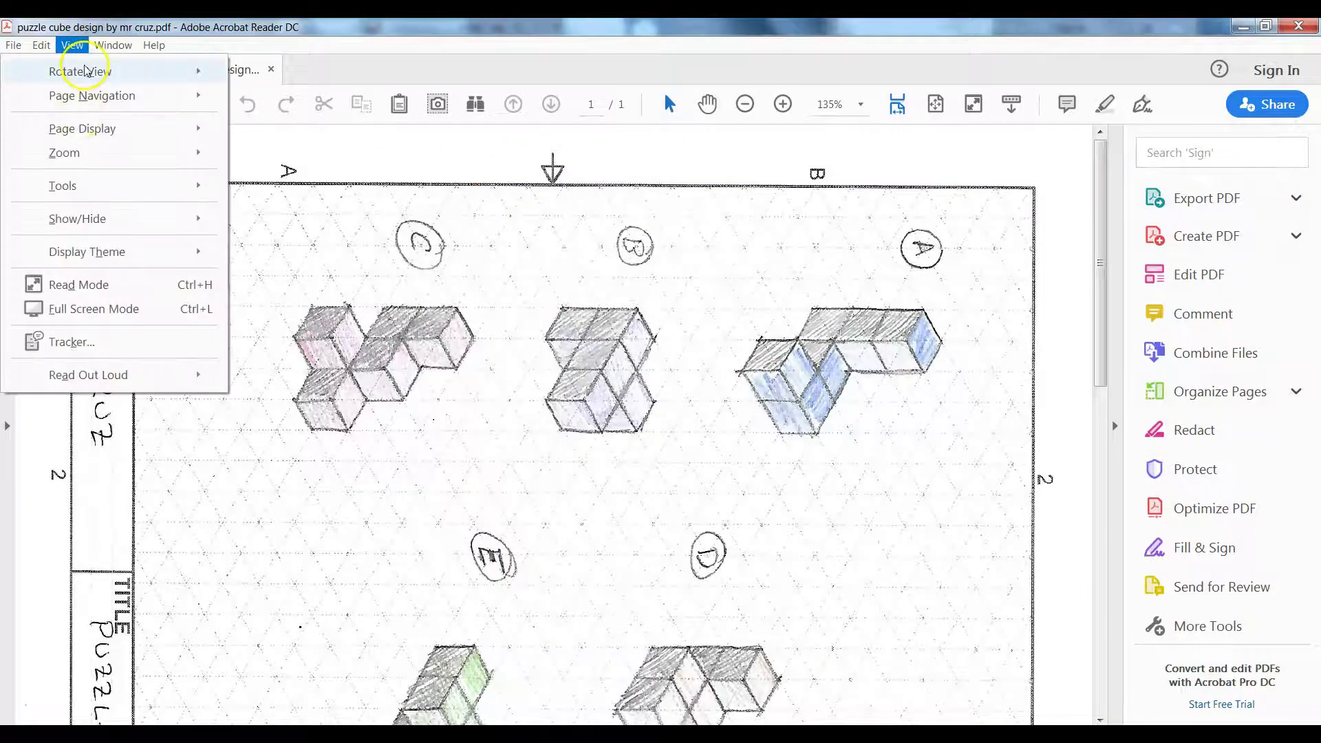
mouse_move(103, 71)
left_click(294, 94)
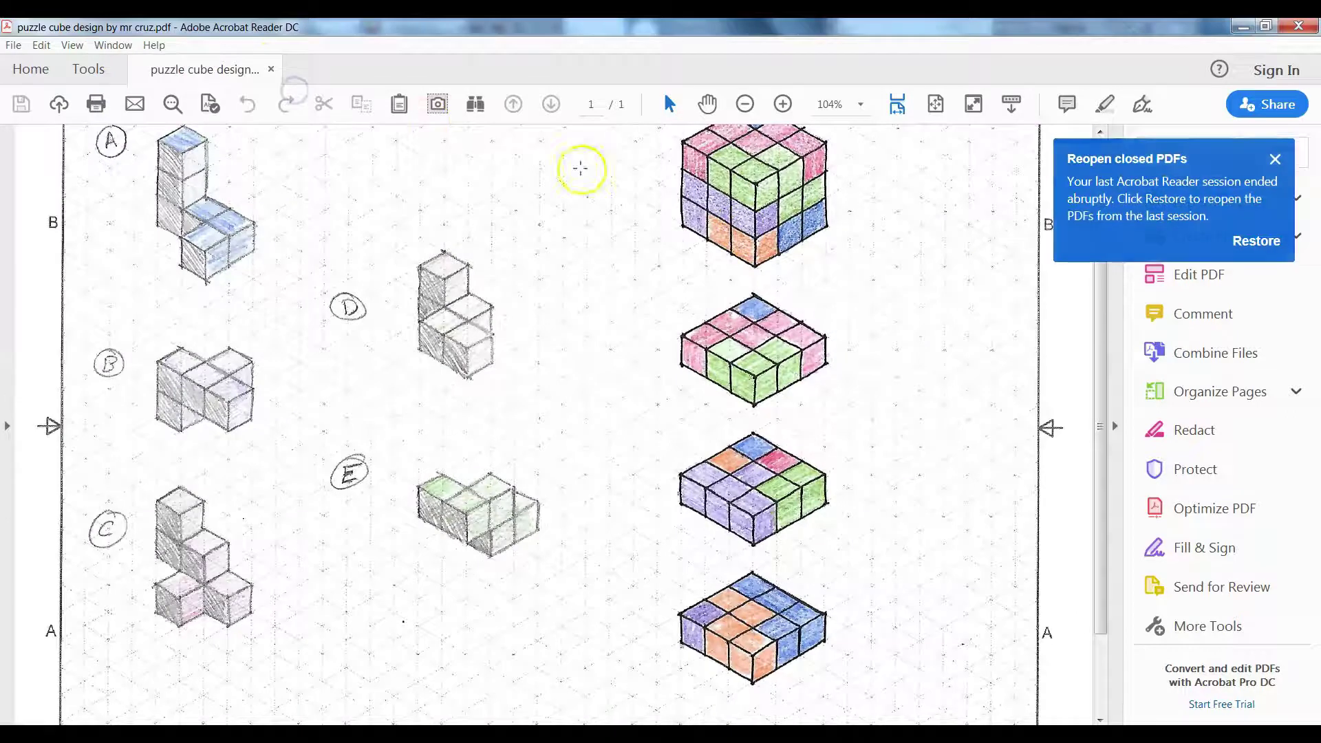
scroll(878, 348, "up", 2)
scroll(879, 348, "down", 2)
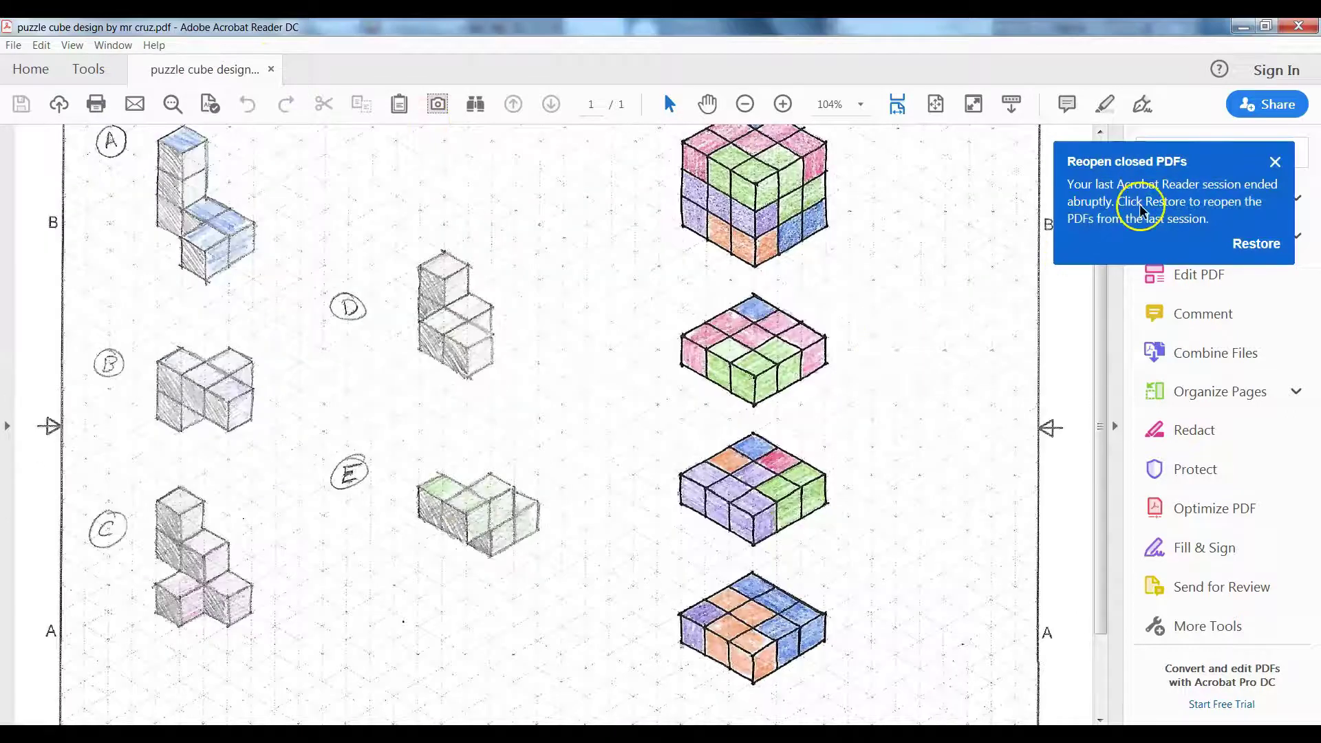
Step: Hide the tools pane, zoom out to 75.3% to examine the sheet's five parts and cube layers, and close the PDF
left_click(1264, 164)
left_click(1114, 427)
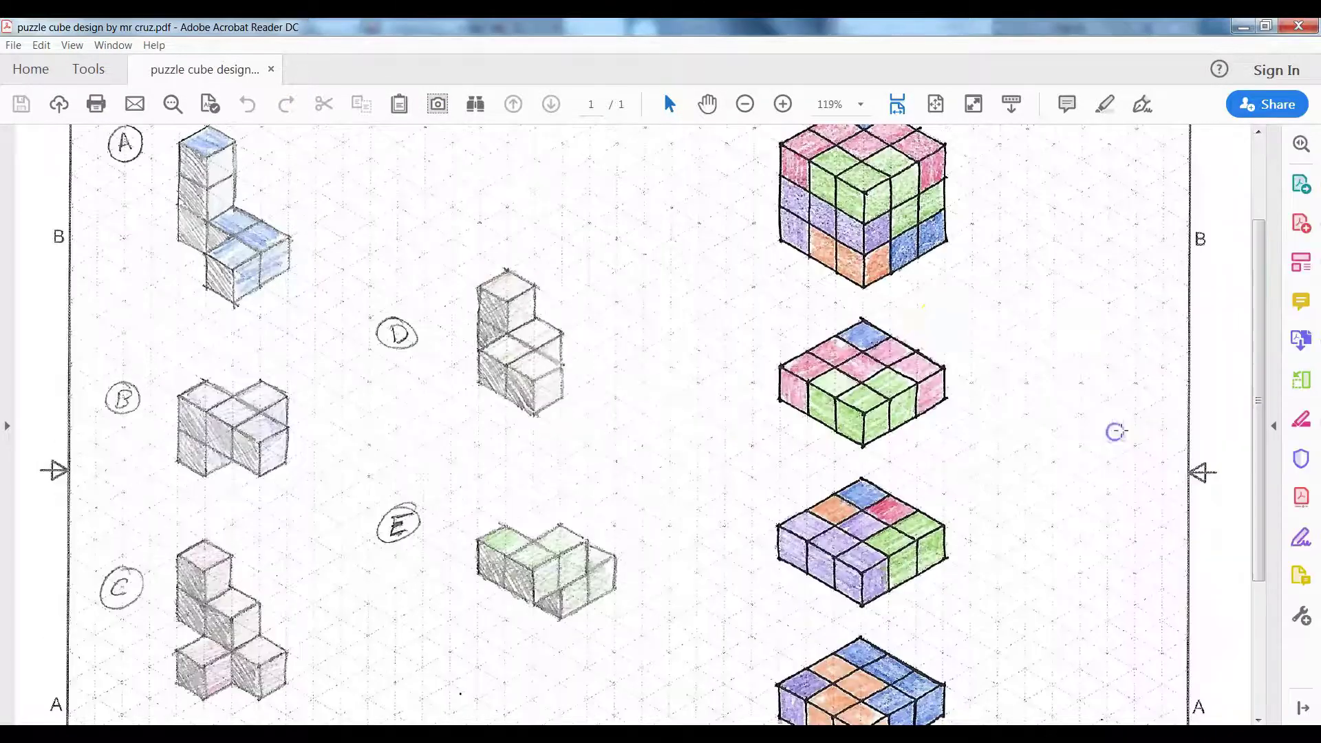
left_click(744, 104)
left_click(746, 103)
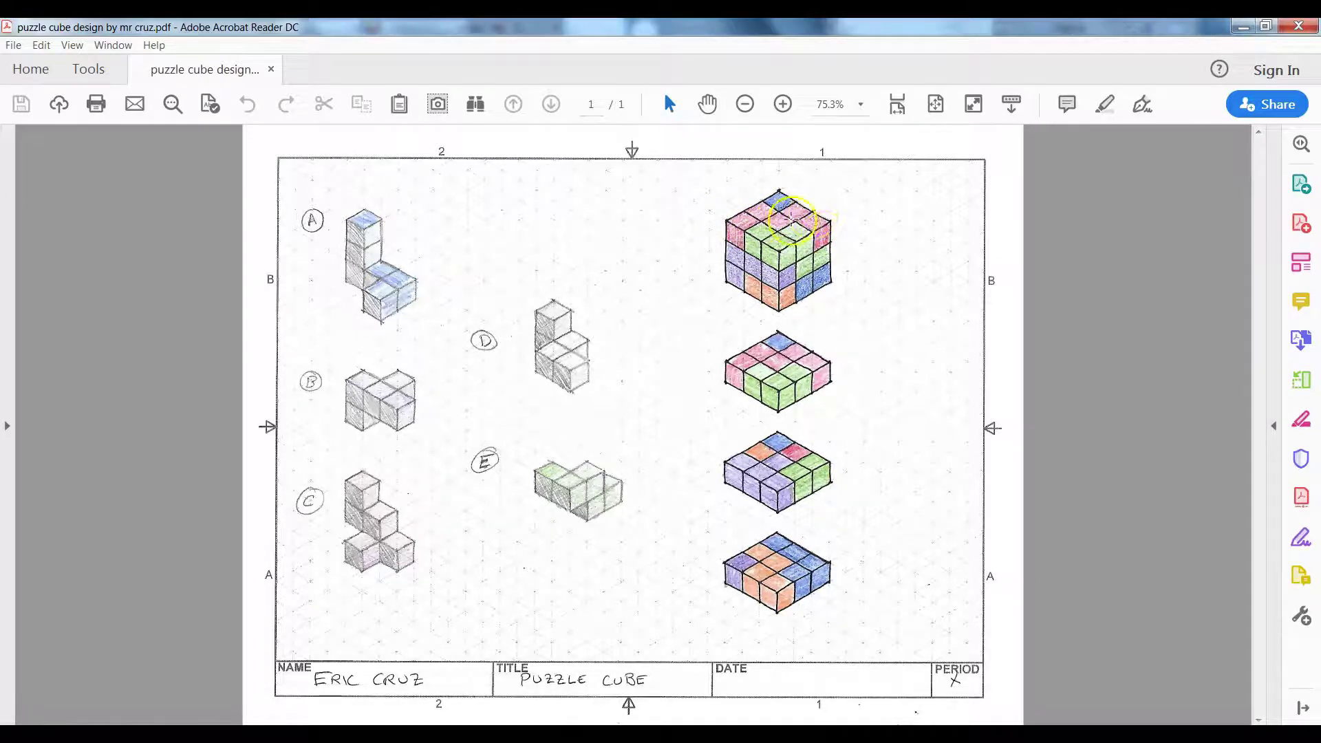
key("alt+F4")
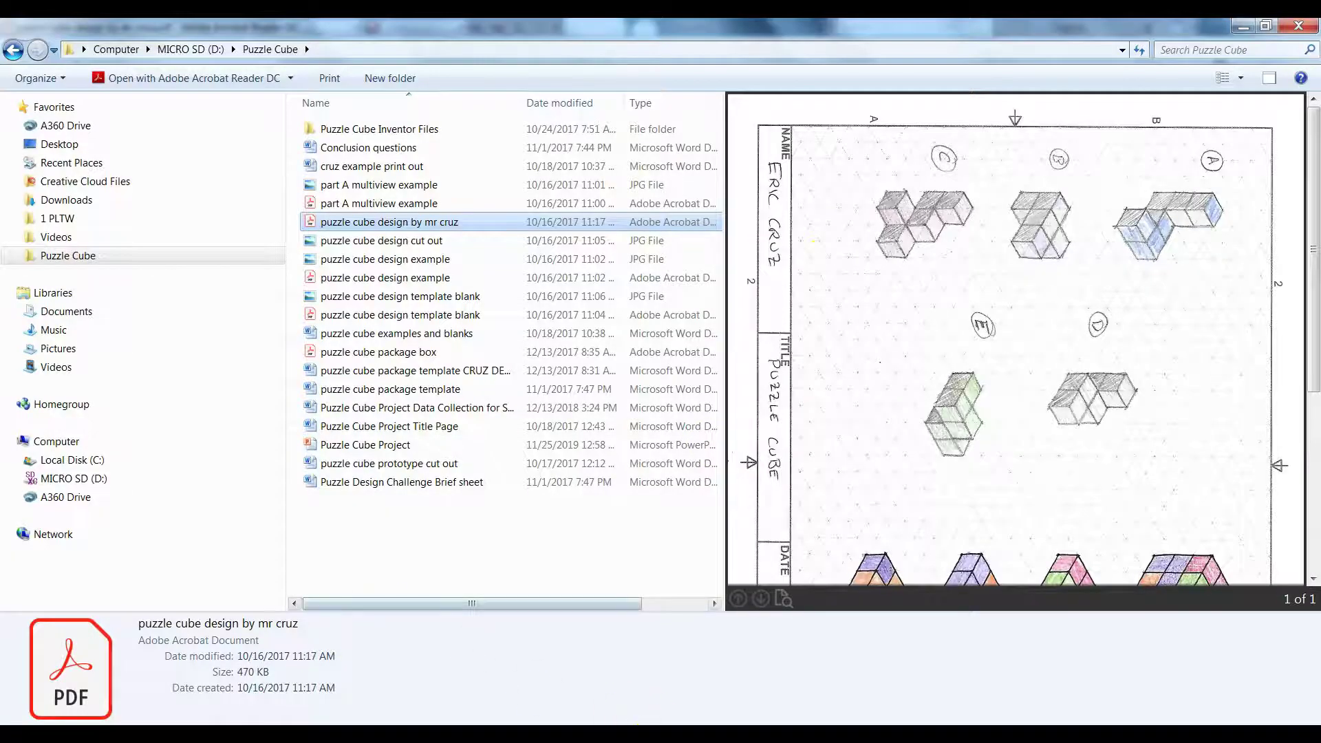
Step: Switch back to Inventor and create another new assembly
key("alt+Tab")
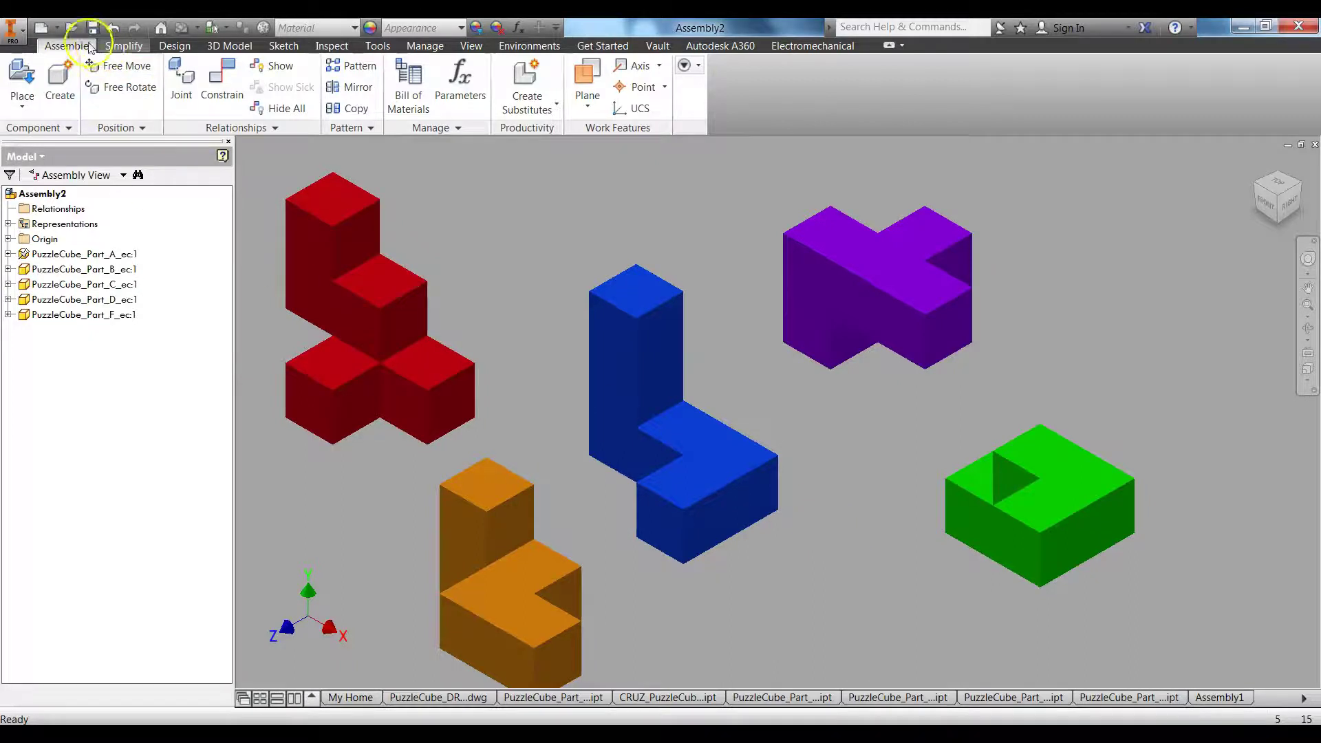
left_click(58, 29)
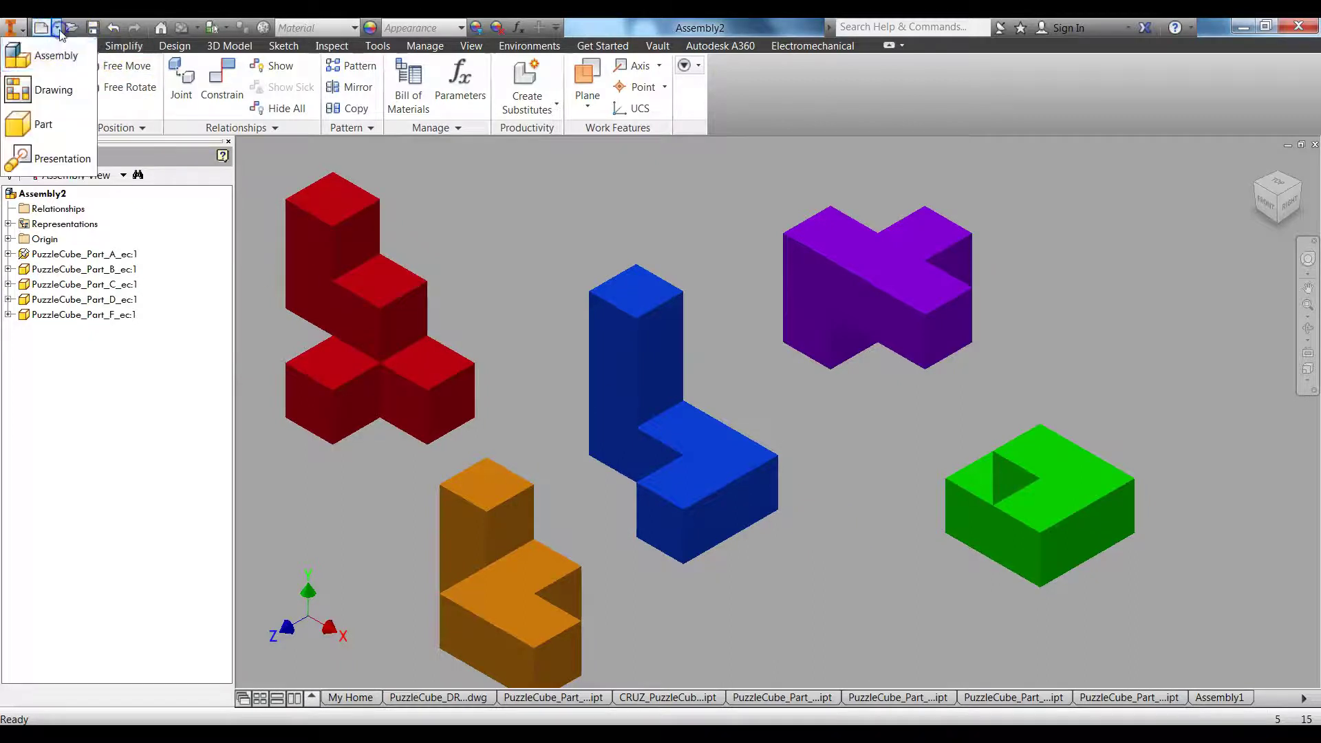
left_click(44, 69)
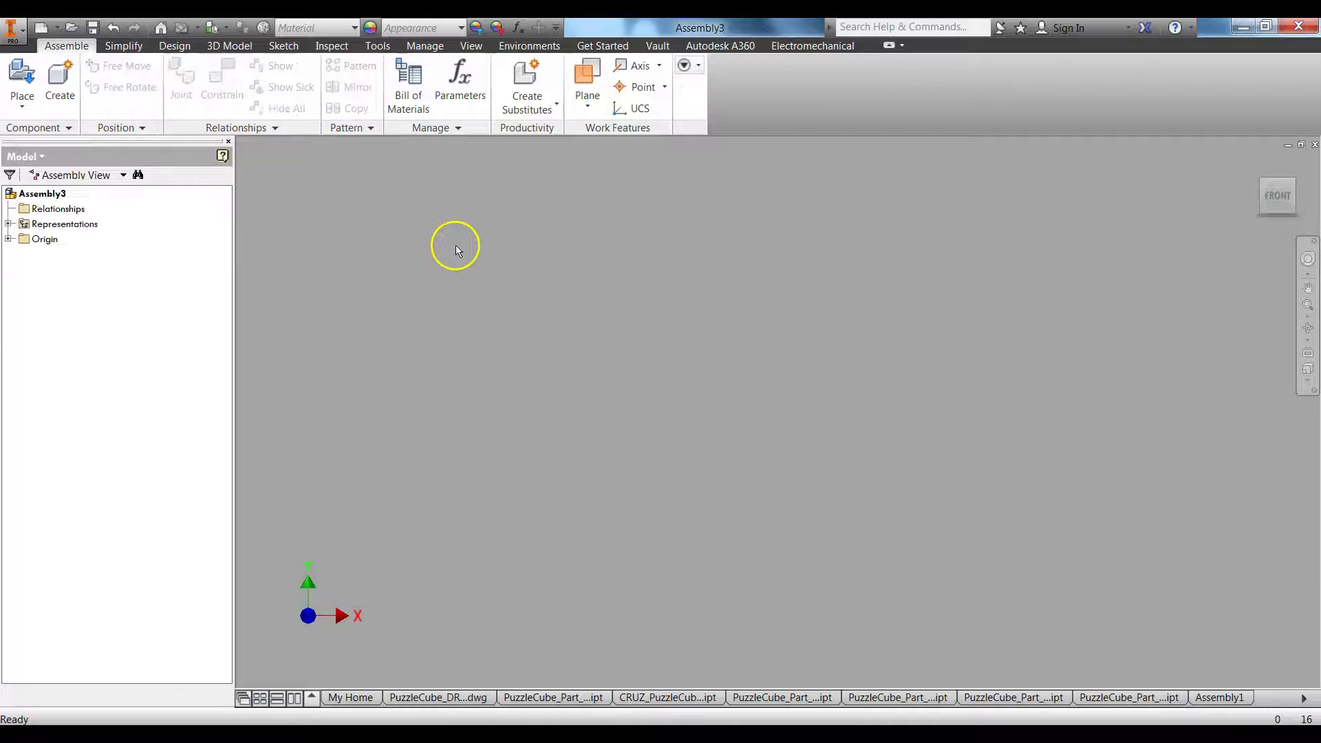
Step: Place the 2 inch cube birch wood and 2 inch cube oak wood components together in the new assembly
left_click(22, 73)
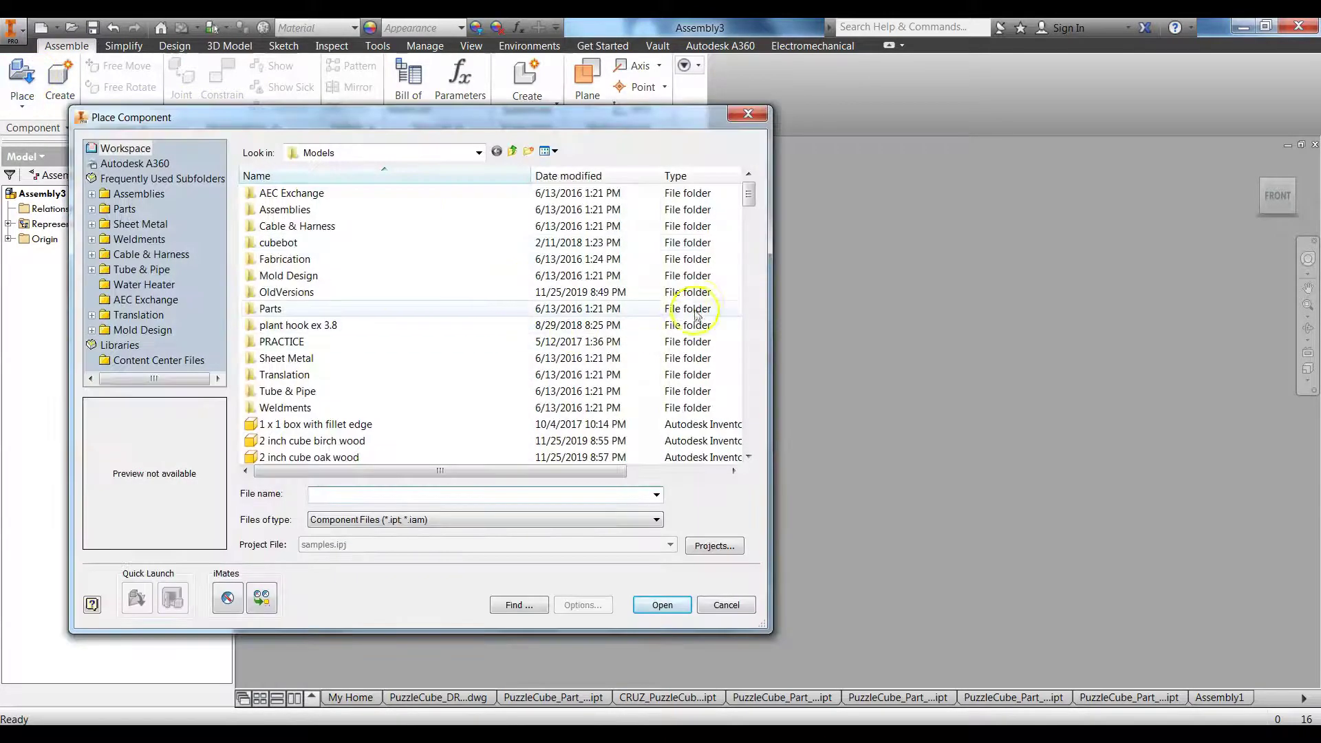
left_click(415, 441)
left_click(403, 457, "ctrl")
left_click(662, 605)
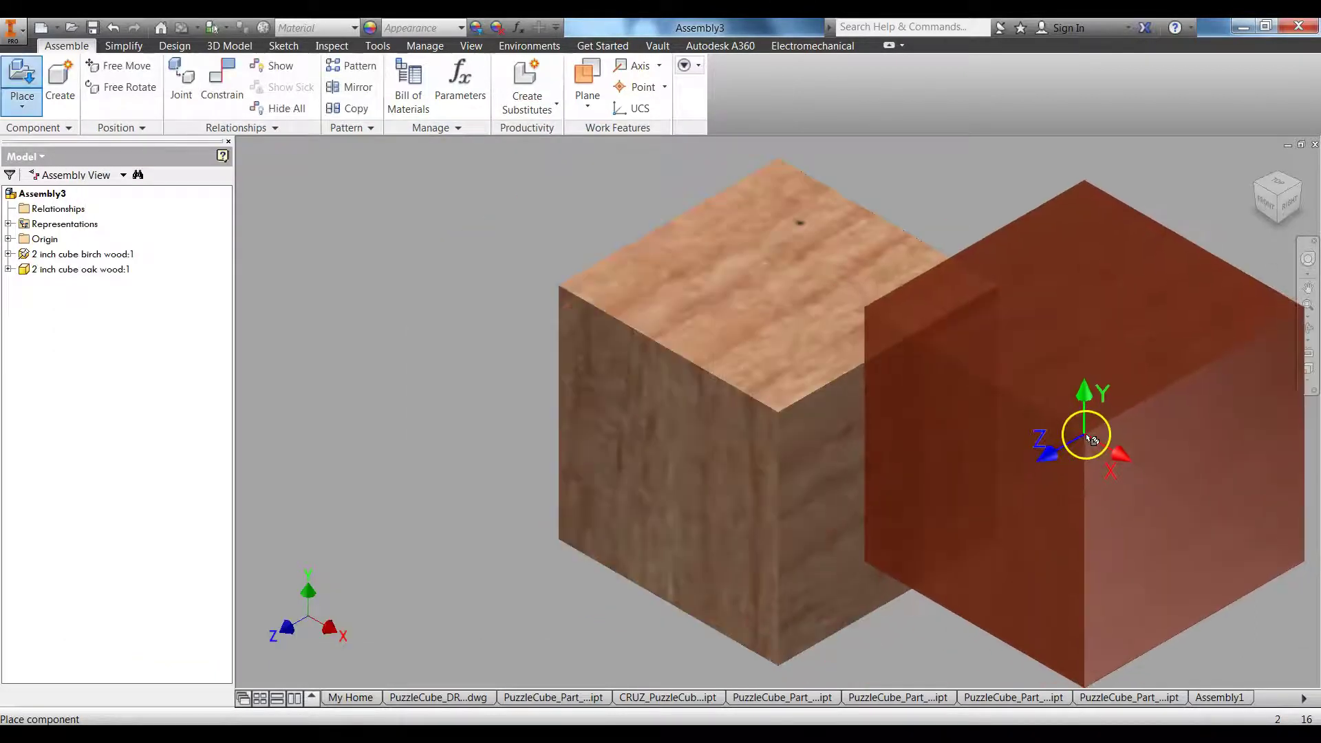
left_click(1104, 402)
scroll(1101, 406, "down", 5)
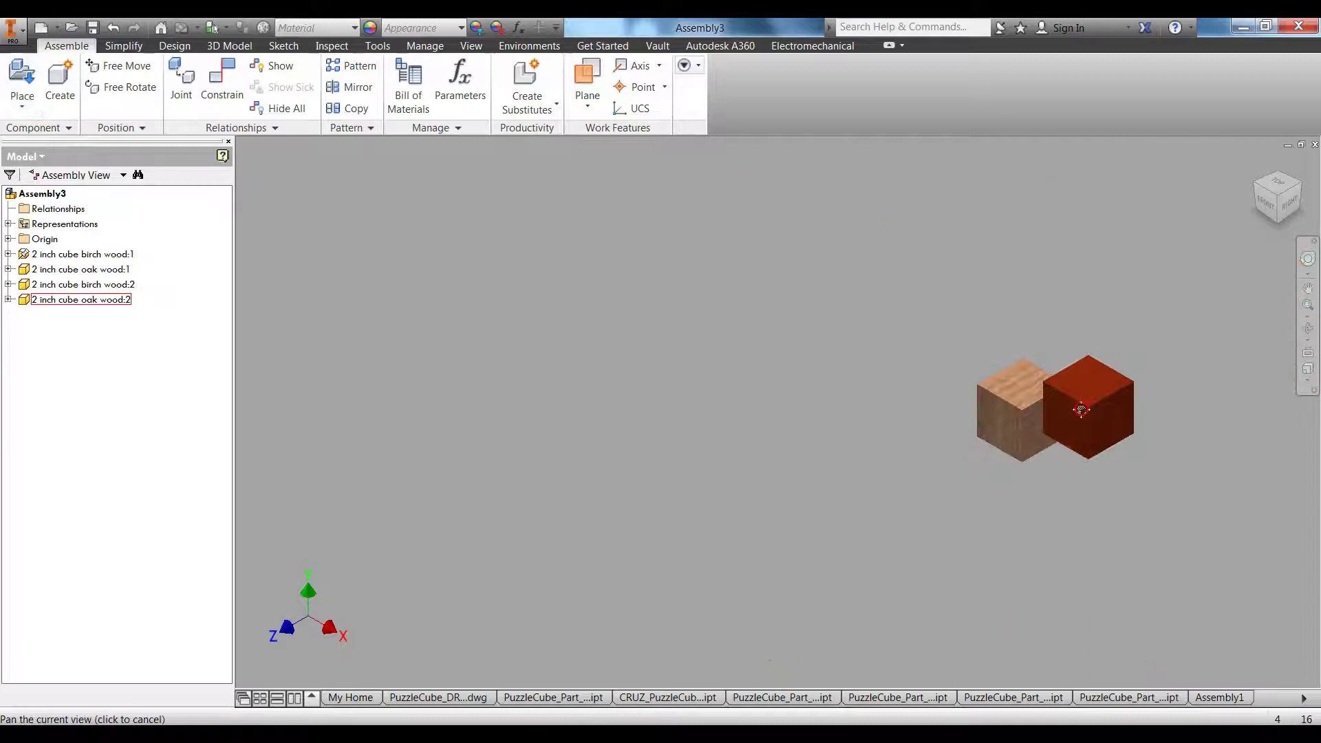
middle_click_drag(1095, 407, 935, 420)
scroll(975, 430, "up", 5)
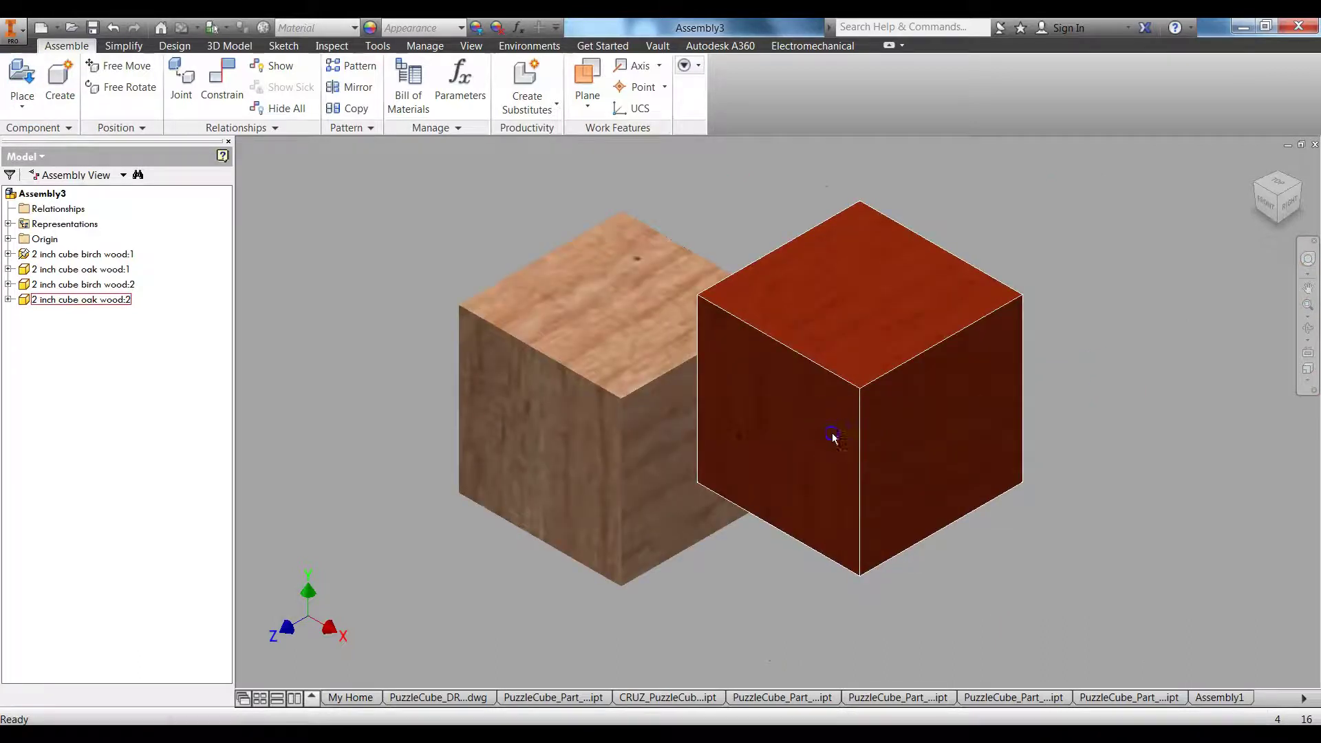
Step: Move the overlapping oak cube clear of the first birch cube and delete the duplicate birch cube
left_click_drag(832, 437, 1011, 383)
left_click_drag(869, 457, 987, 592)
left_click(991, 422)
scroll(950, 426, "down", 5)
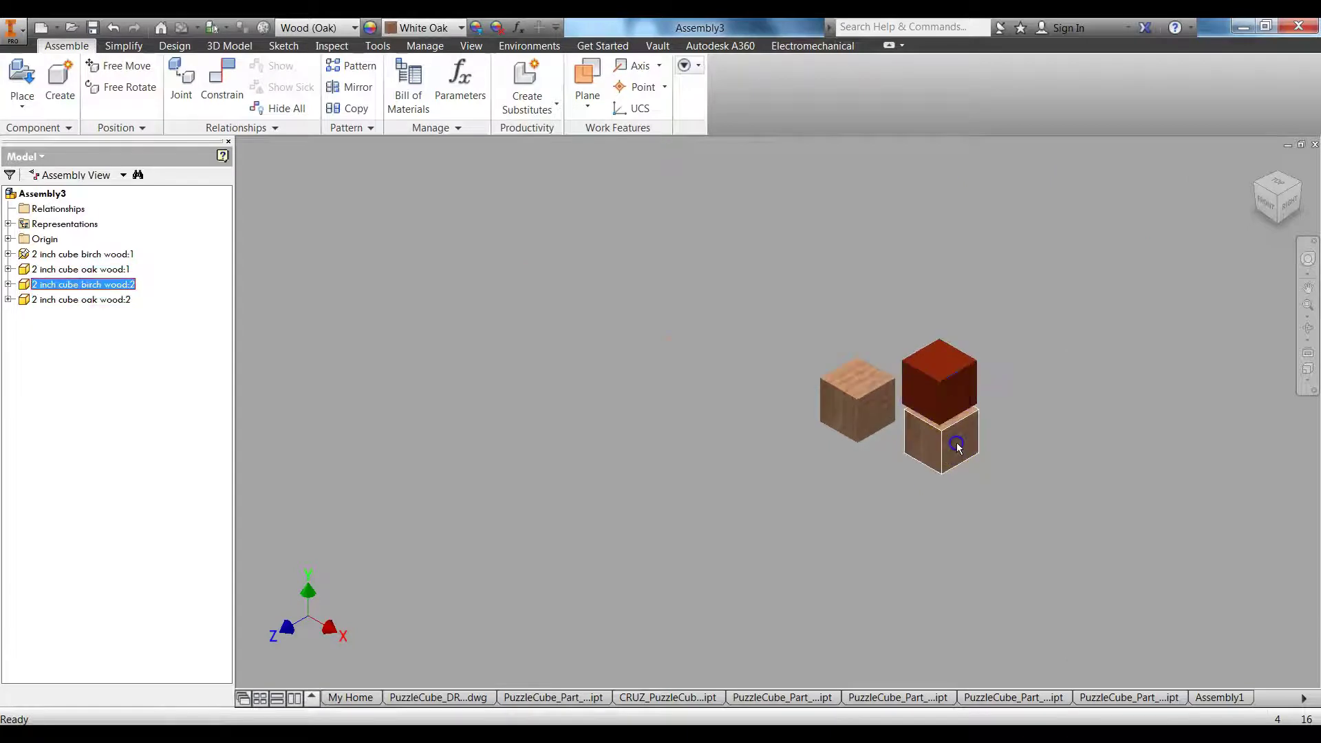
key("Delete")
scroll(994, 383, "up", 5)
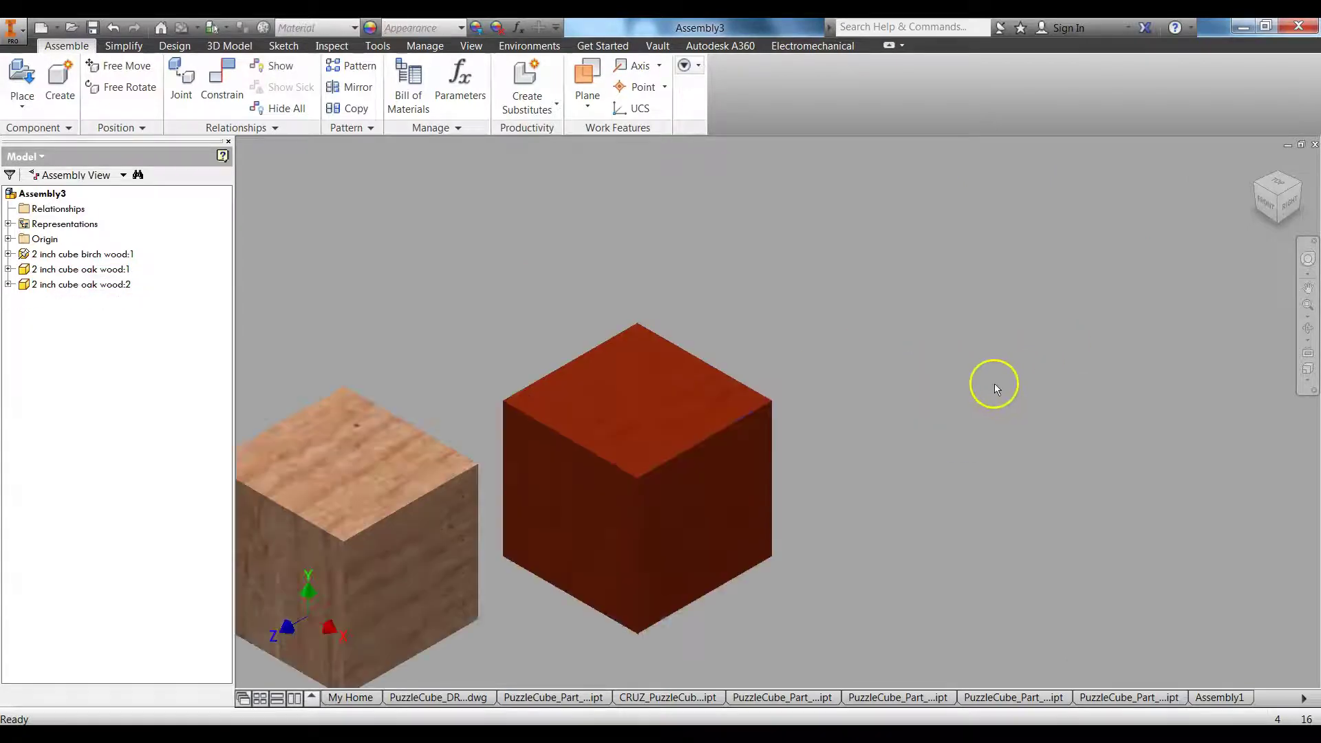
scroll(993, 383, "down", 3)
left_click(816, 513)
left_click(778, 539)
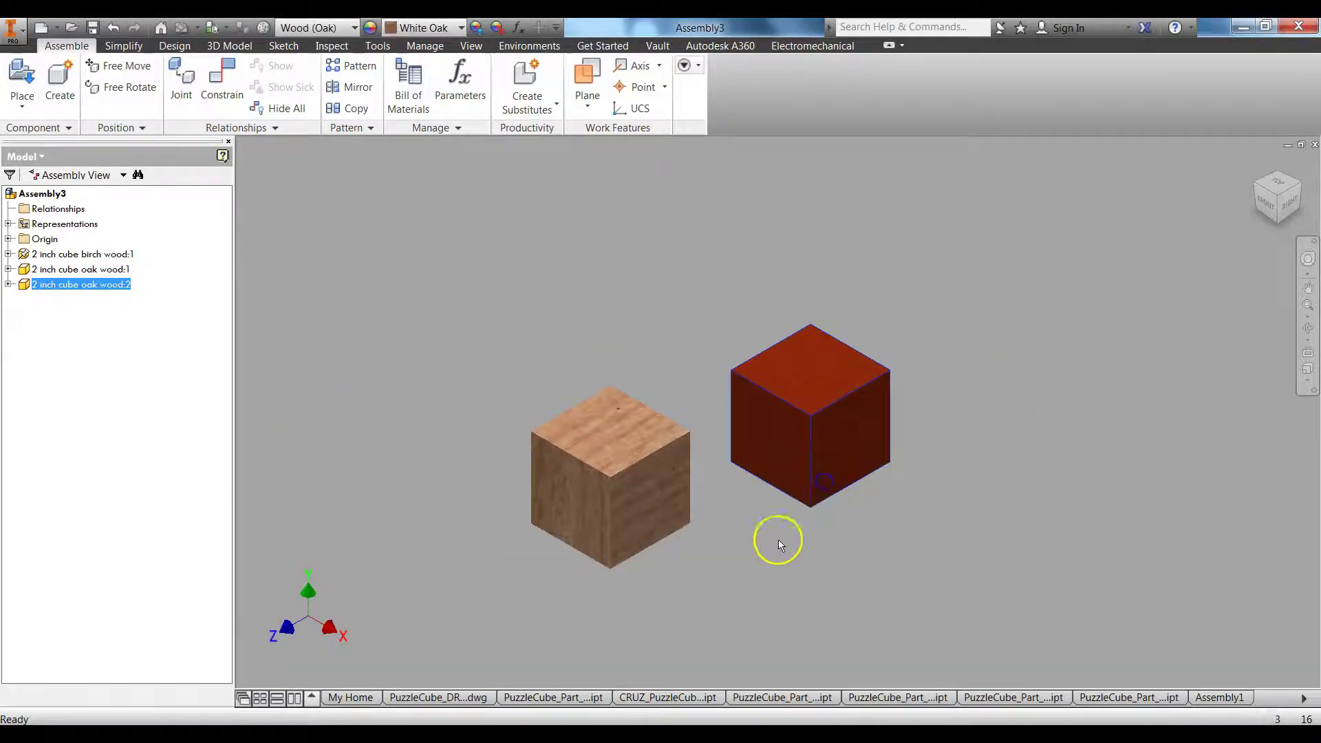
Step: Check the Grounded setting of the remaining birch cube
left_click(634, 521)
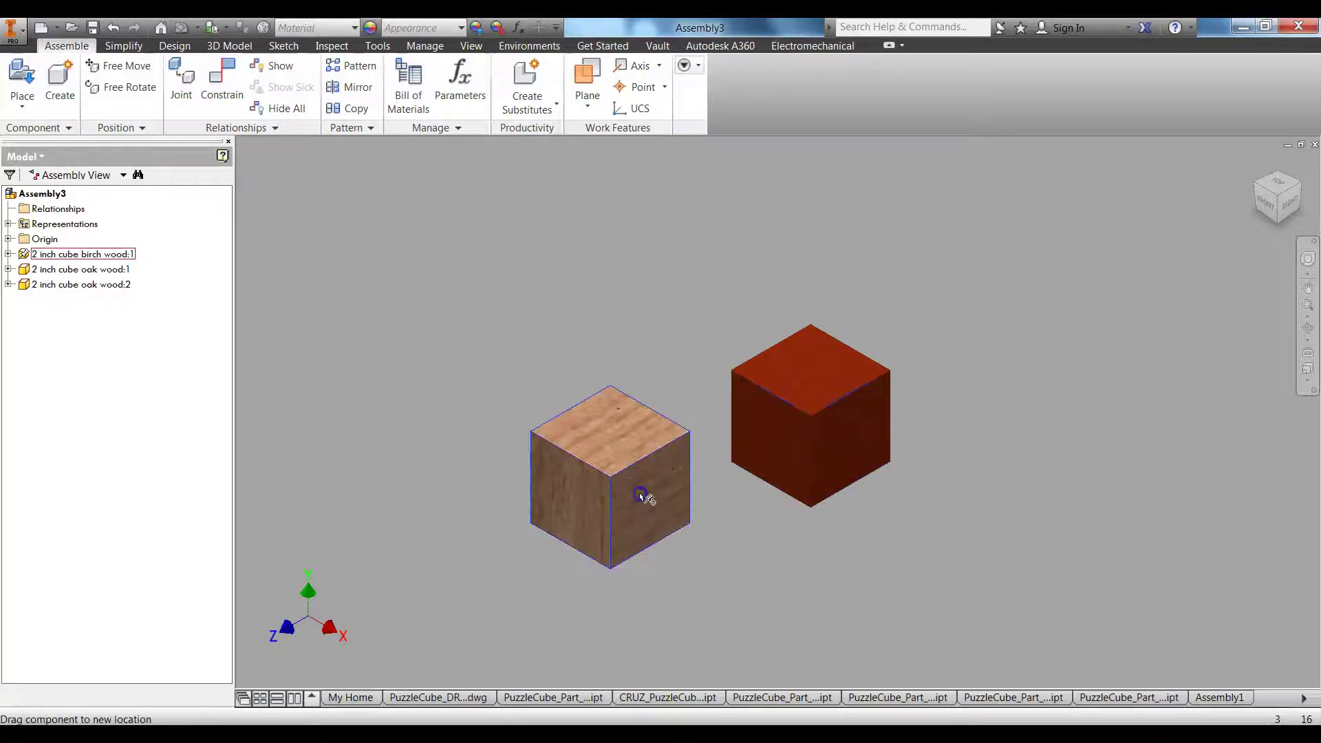
right_click(635, 516)
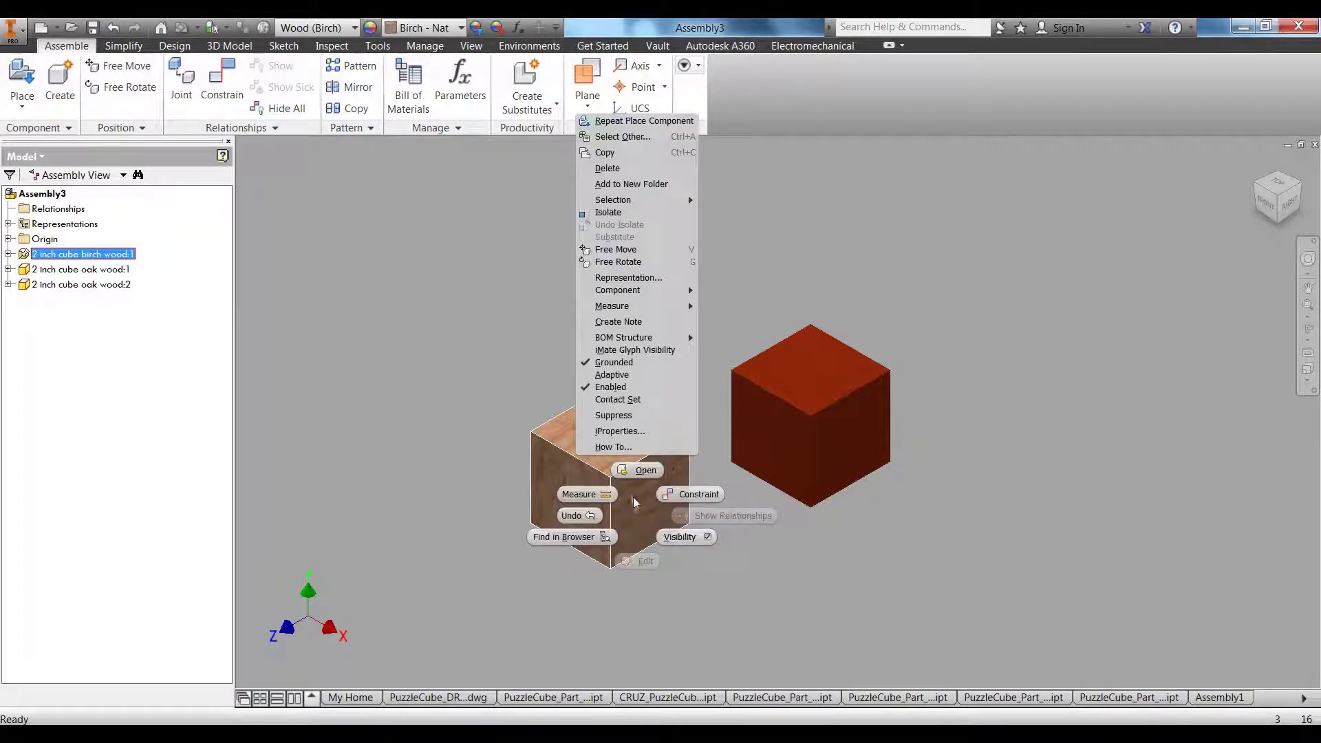
left_click(630, 363)
left_click_drag(749, 428, 752, 488)
left_click(752, 488)
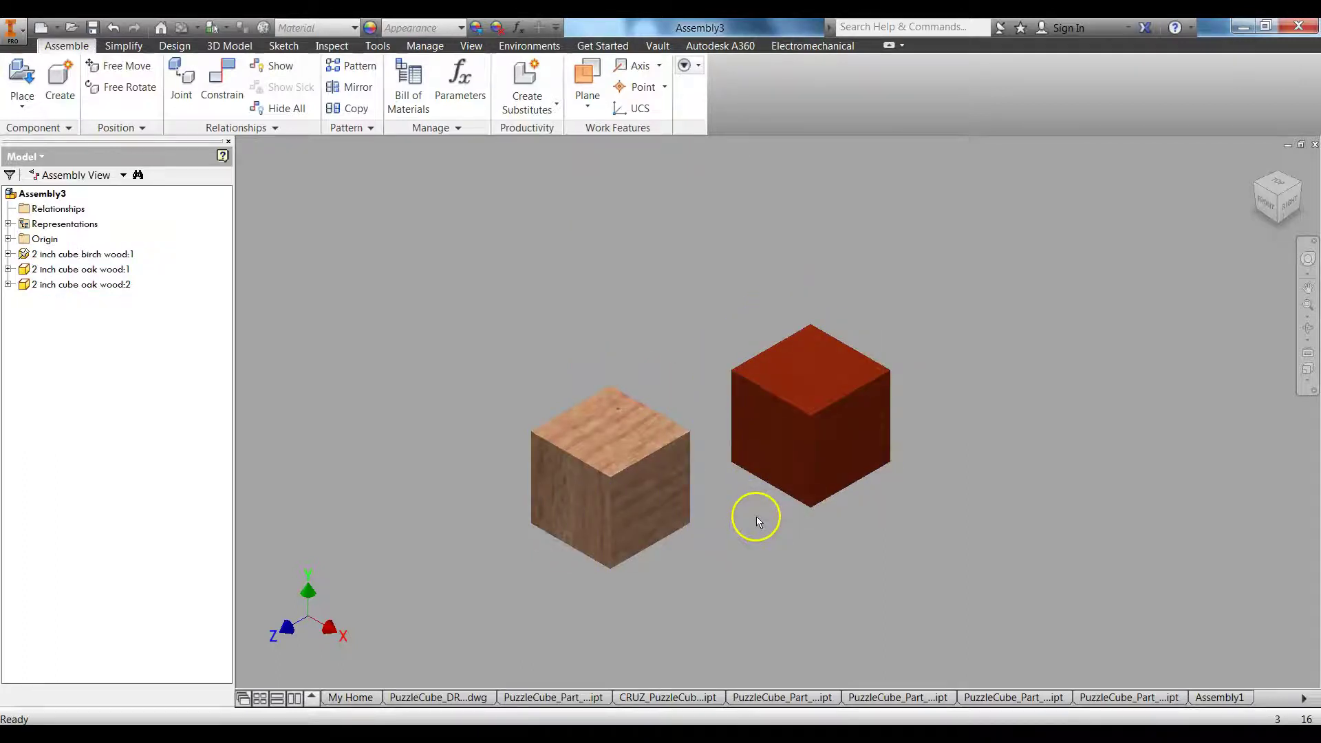
Step: Add a mate constraint between the top face of the dark red oak cube and the top face of the birch cube
left_click(232, 104)
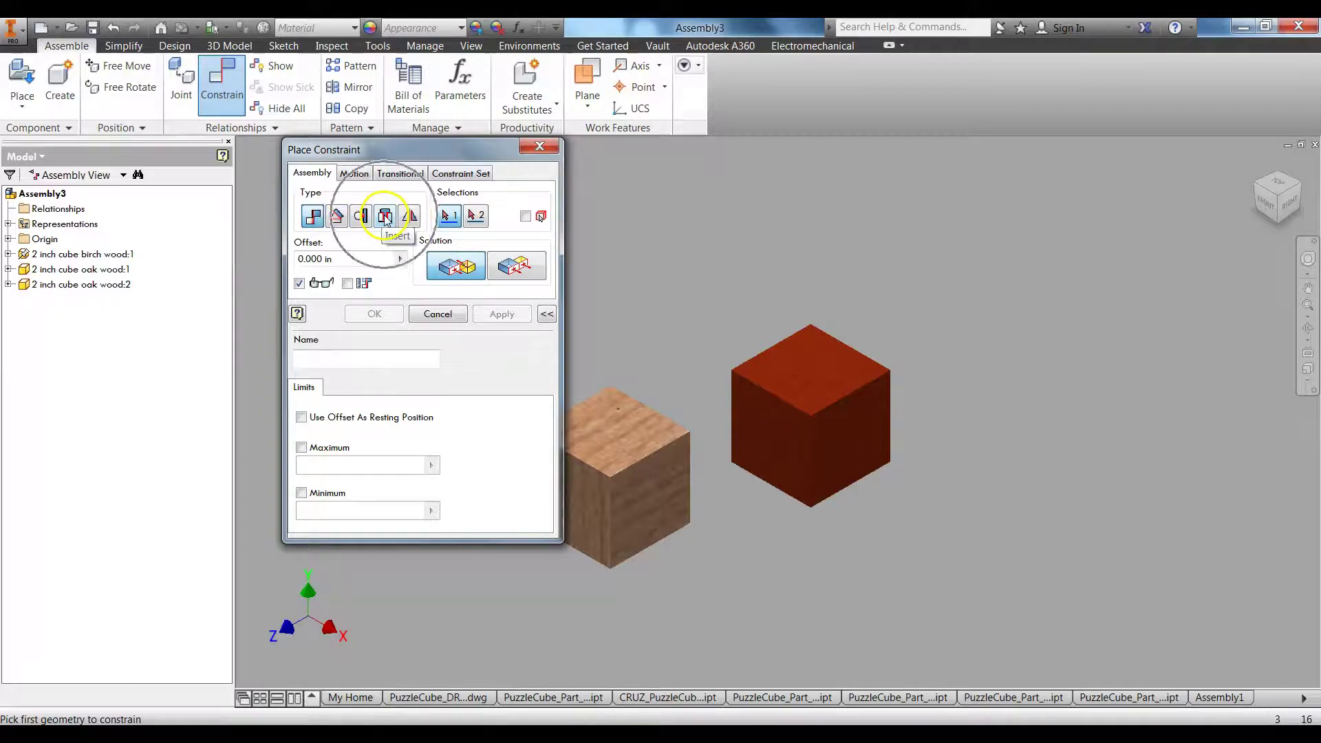
left_click(317, 219)
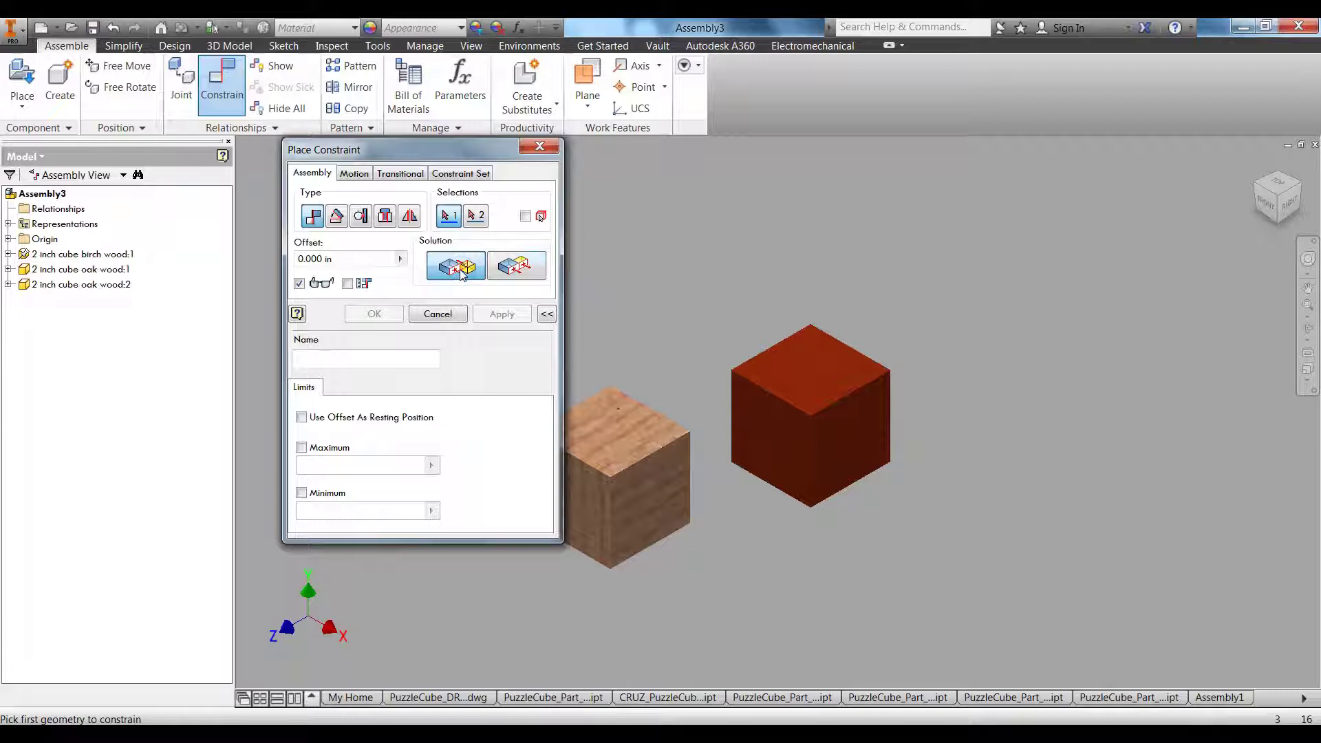
left_click_drag(444, 164, 346, 173)
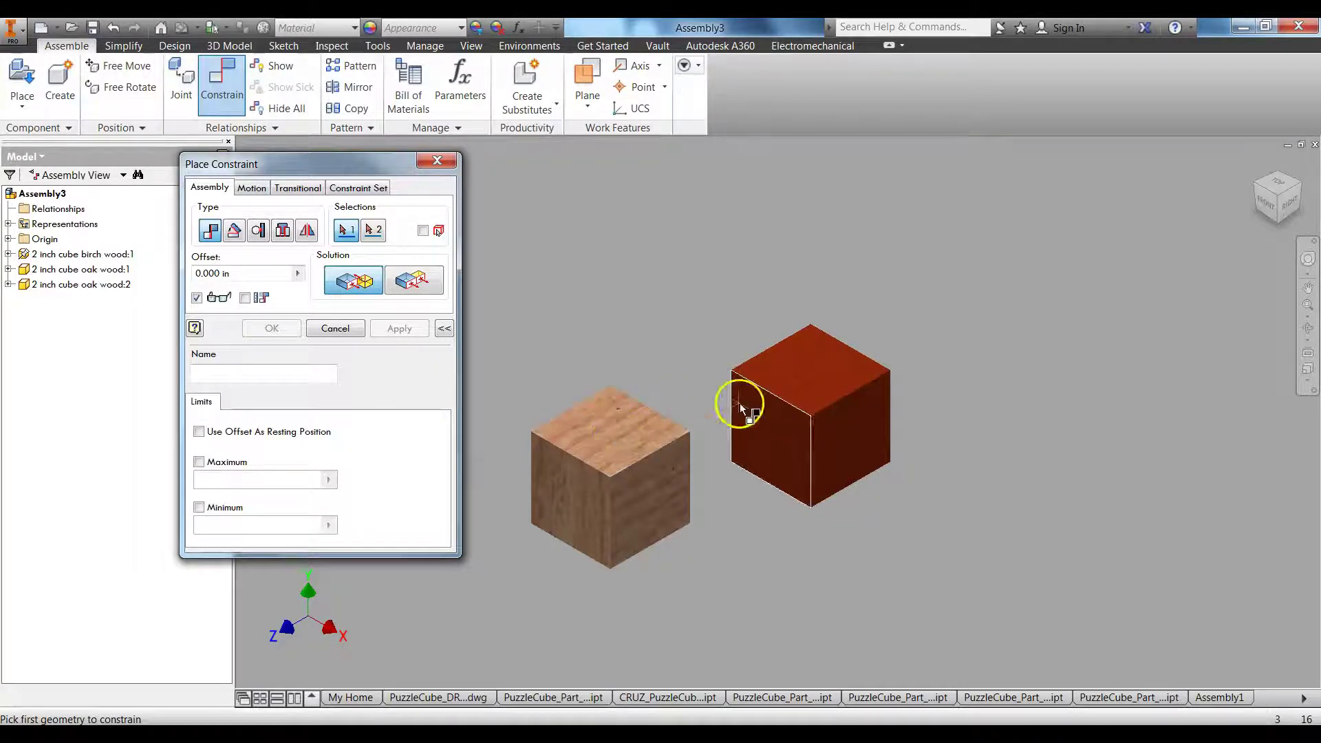
left_click(820, 365)
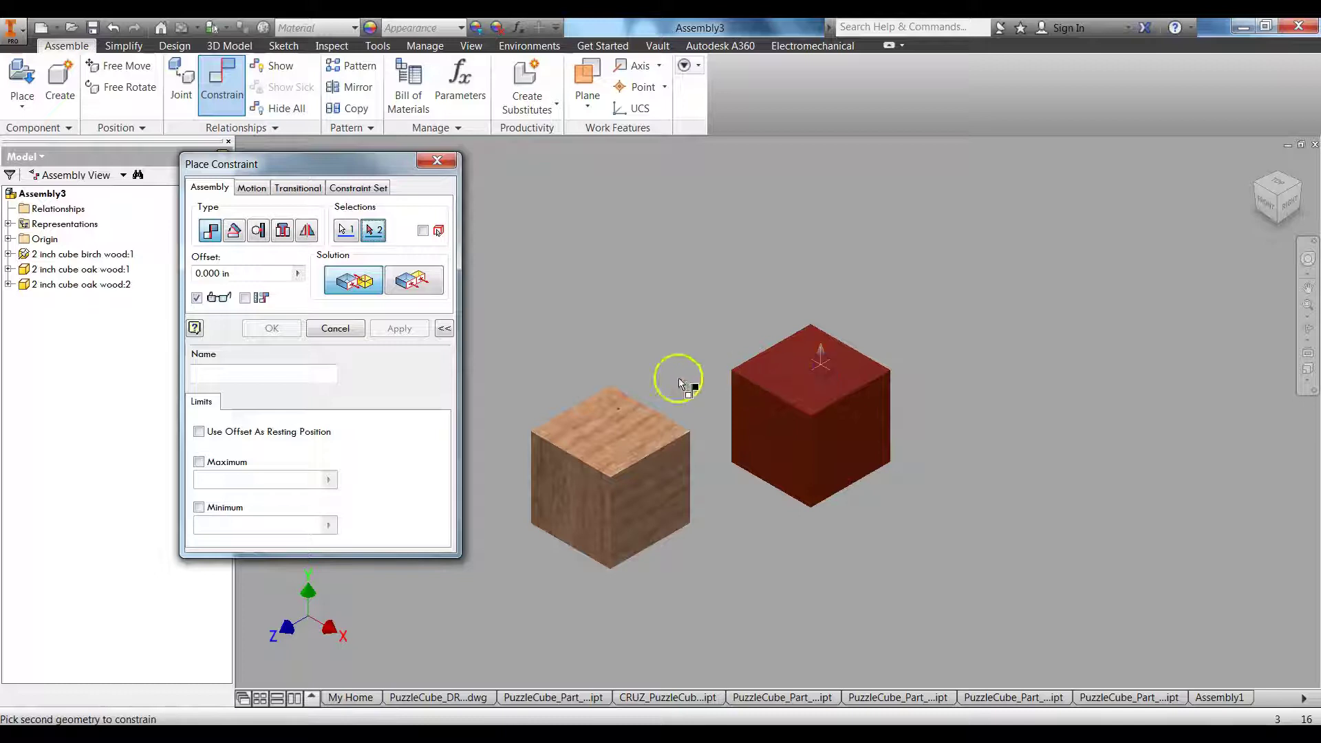
left_click(623, 422)
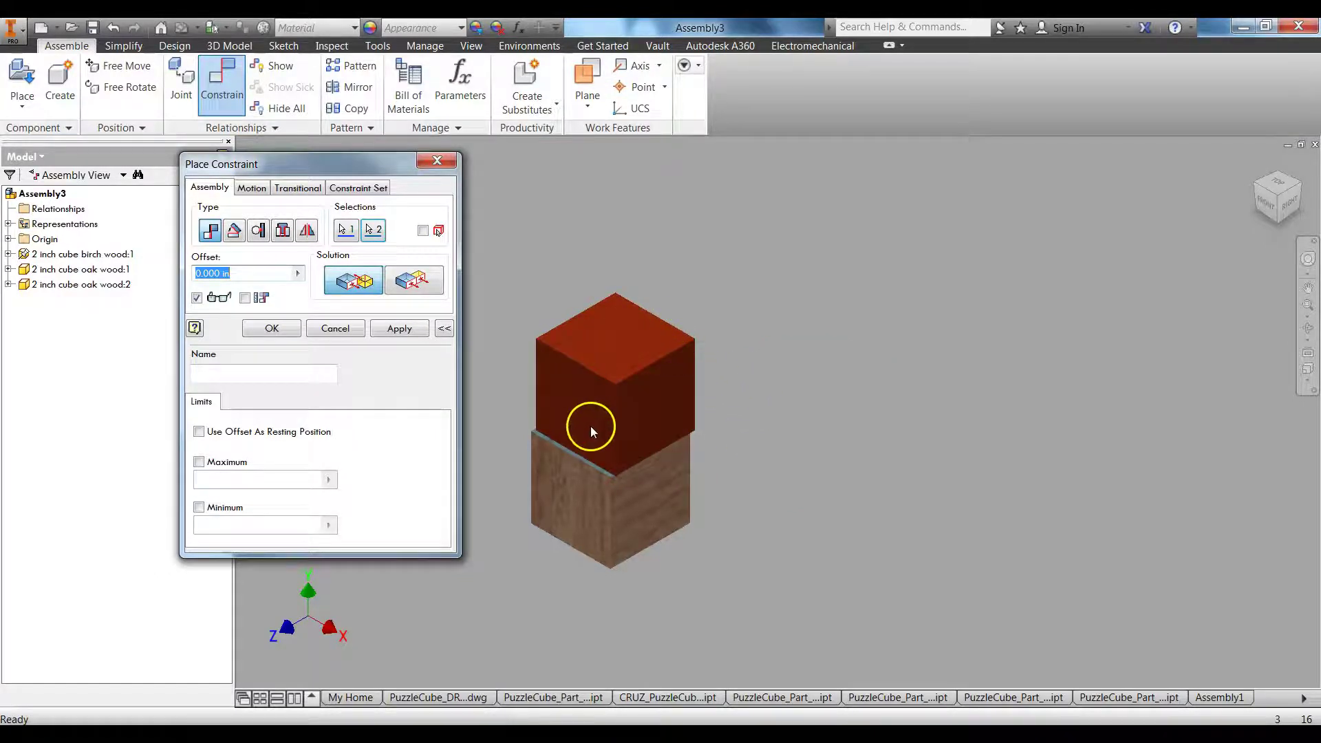
left_click(402, 328)
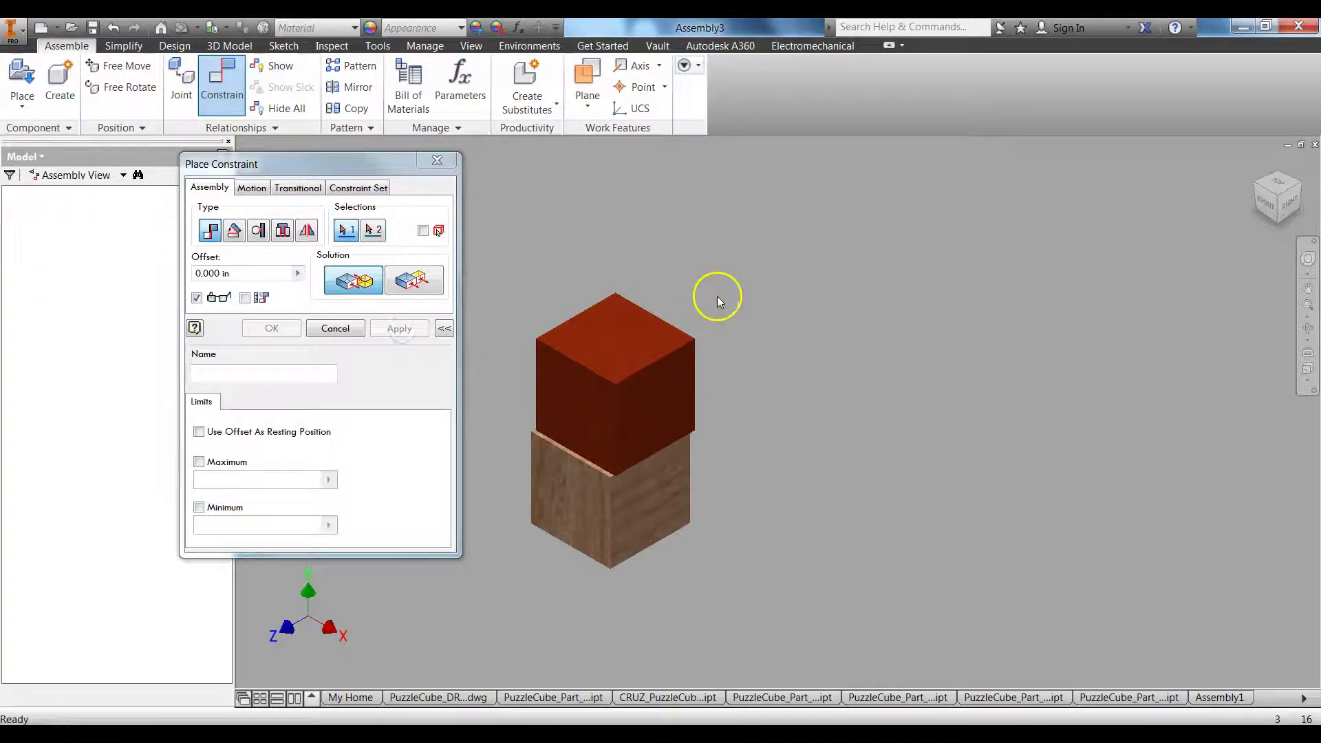
key("Escape")
Step: Slide the oak cube over the birch cube's top, also in the front view, to test its remaining freedom of movement
mouse_move(654, 378)
left_mouse_down()
mouse_move(711, 354)
mouse_move(641, 339)
mouse_move(678, 357)
mouse_move(654, 365)
mouse_move(677, 371)
left_mouse_up()
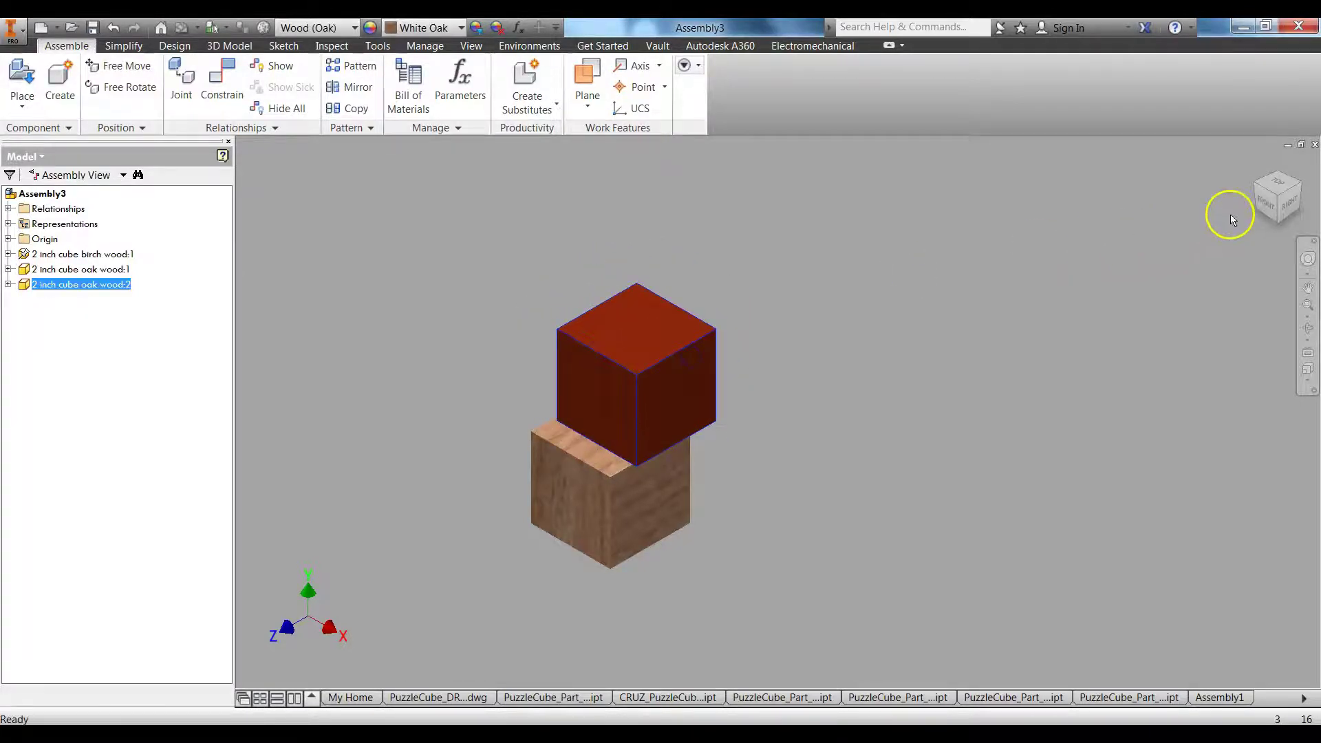
left_click(1268, 205)
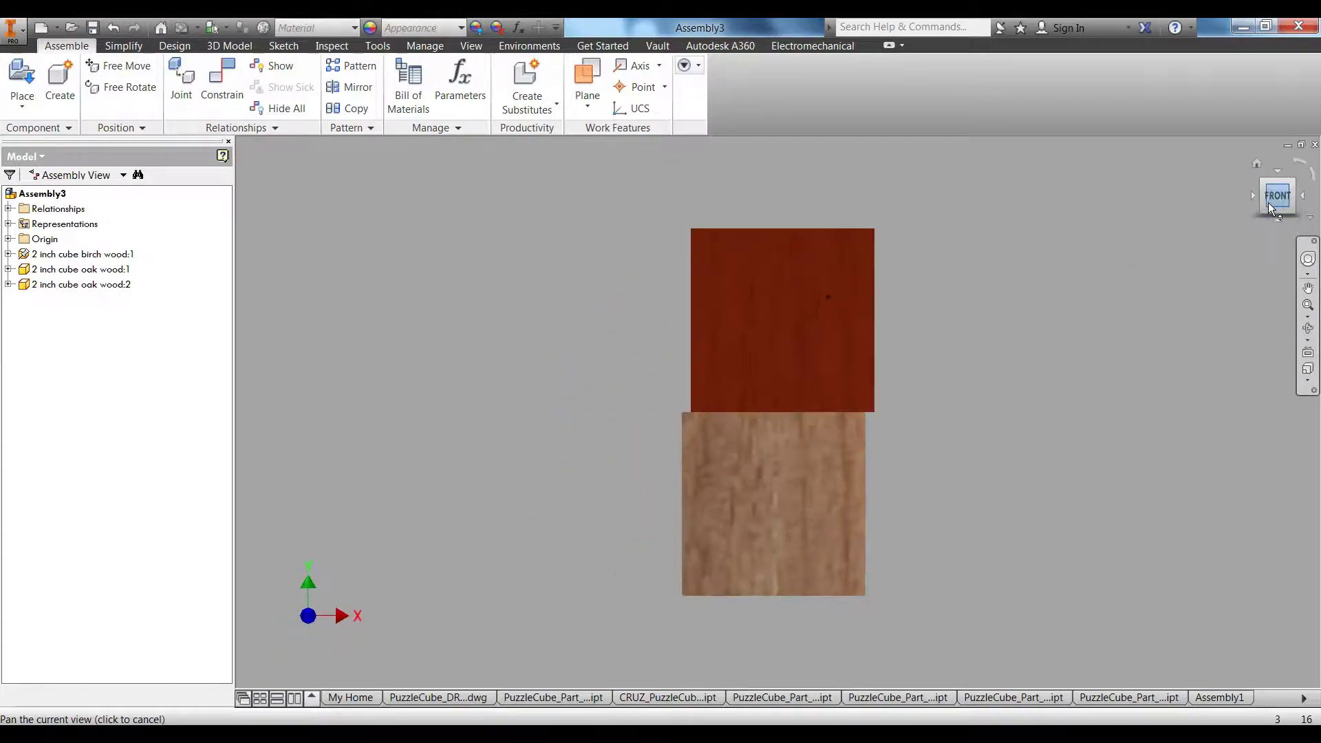
left_click_drag(839, 320, 772, 342)
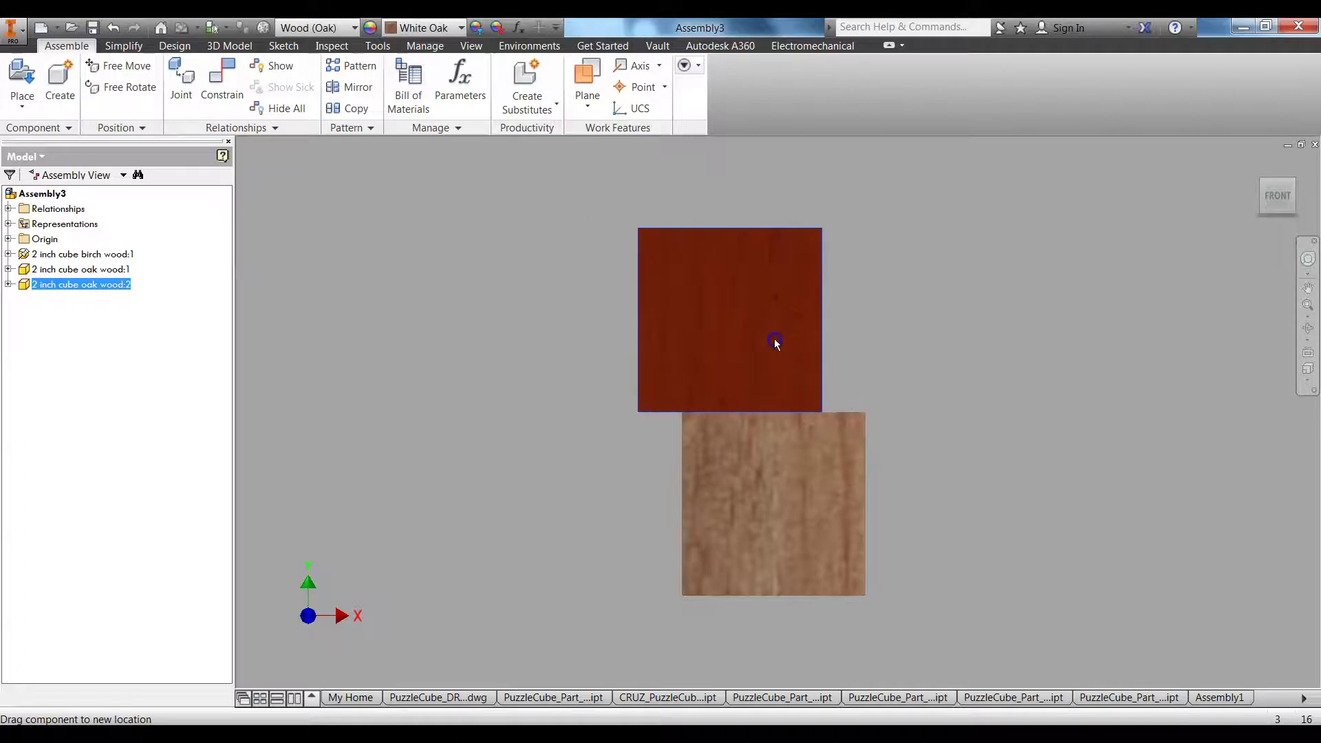
left_click(1266, 181)
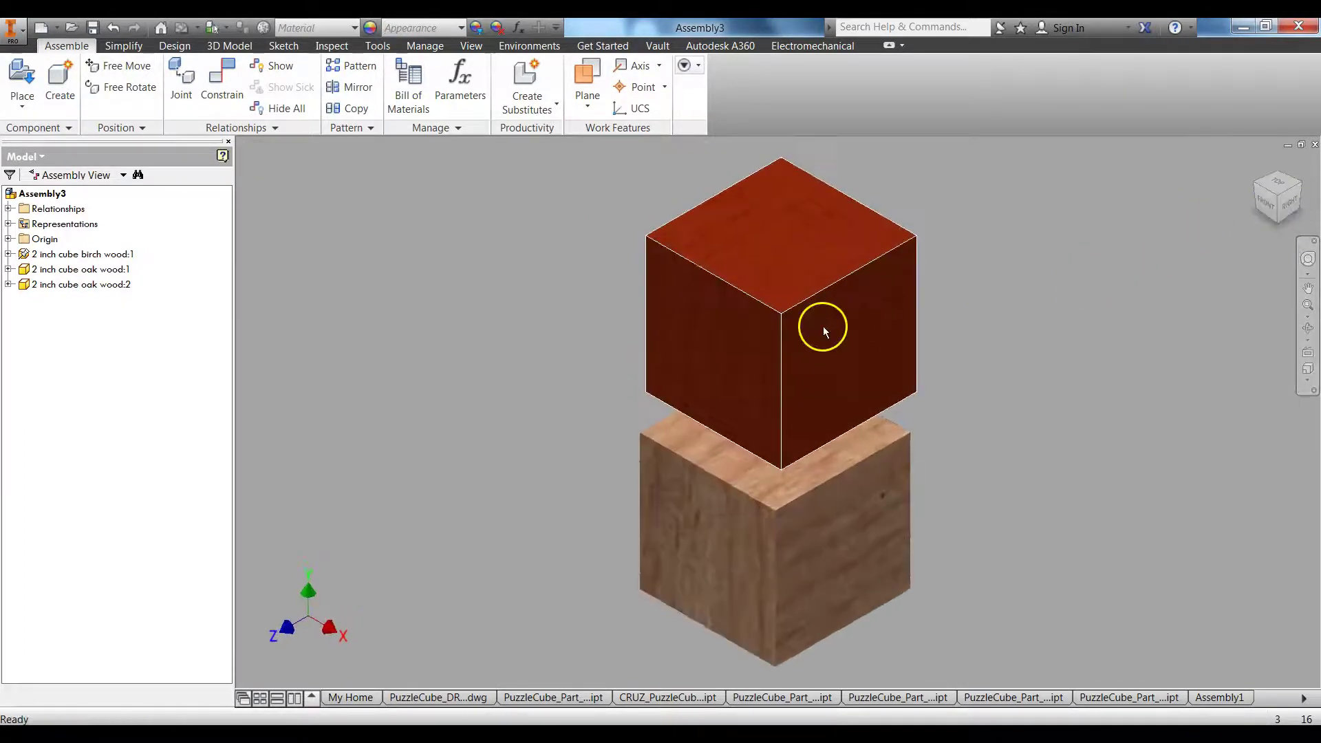
Step: Add a flush constraint between the right-side faces of the oak and birch cubes
left_click(216, 99)
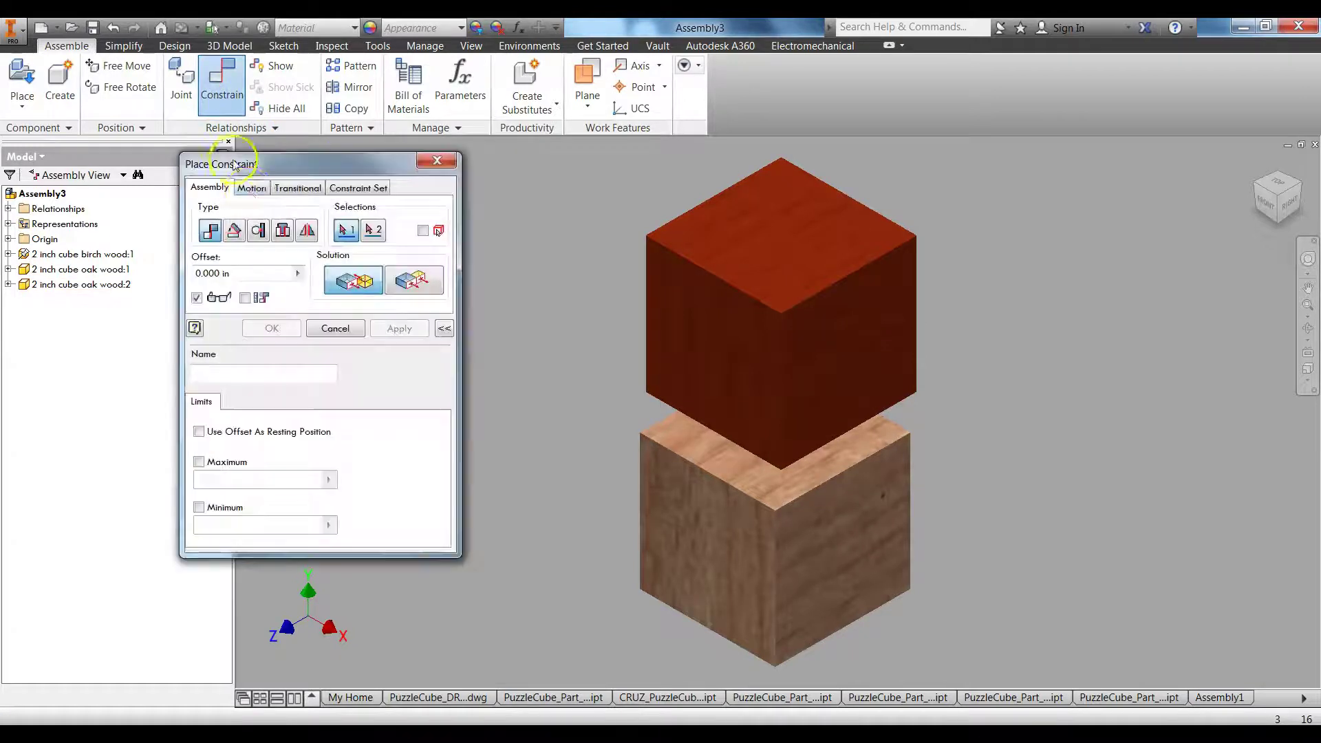
left_click(426, 285)
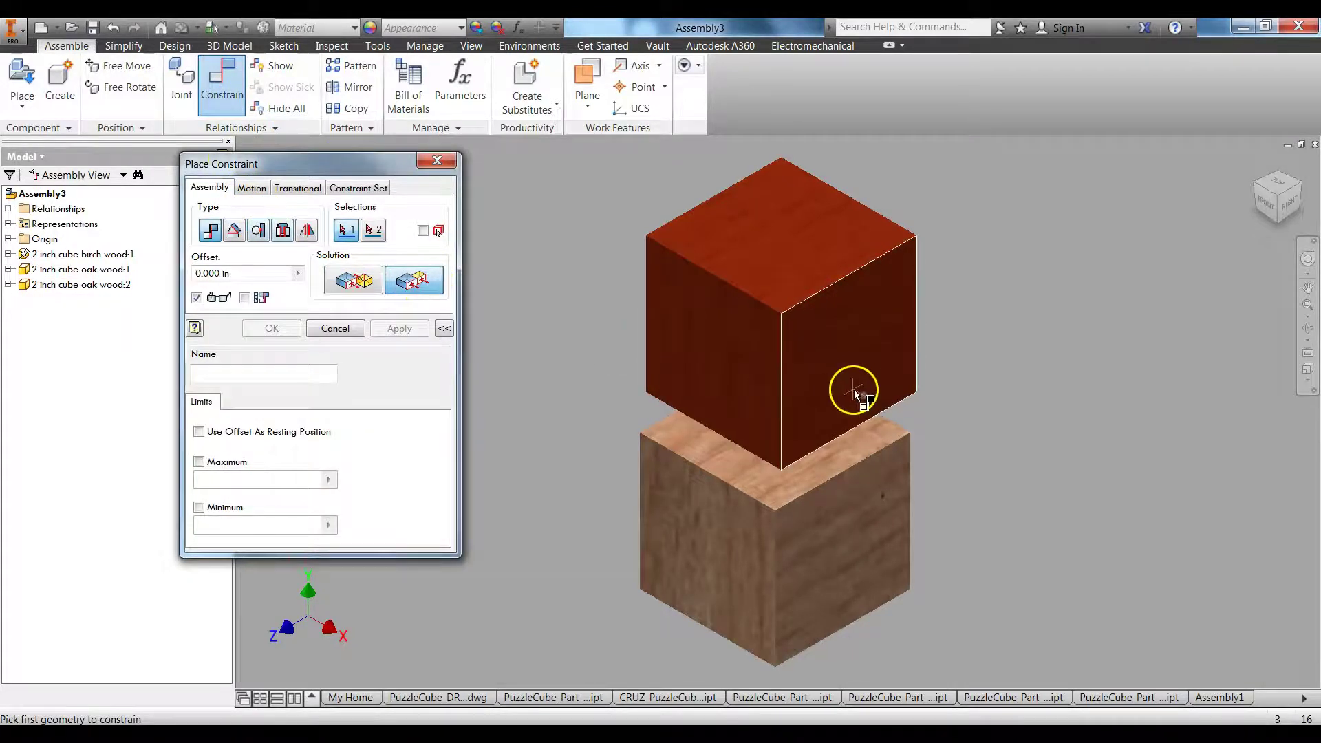
left_click(863, 375)
left_click(876, 486)
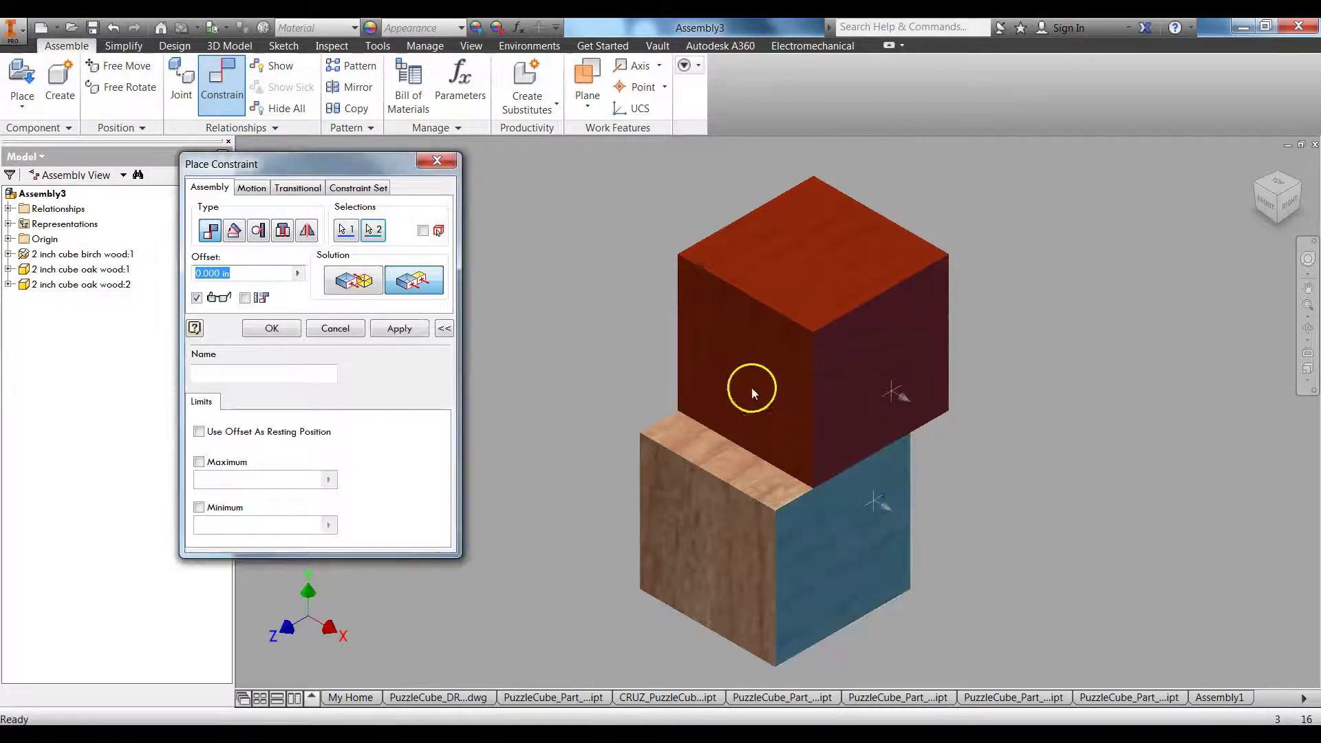
left_click(399, 328)
Step: Add a flush constraint between the front faces of the oak and birch cubes and finish constraining
left_click(769, 361)
left_click(745, 510)
left_click(409, 339)
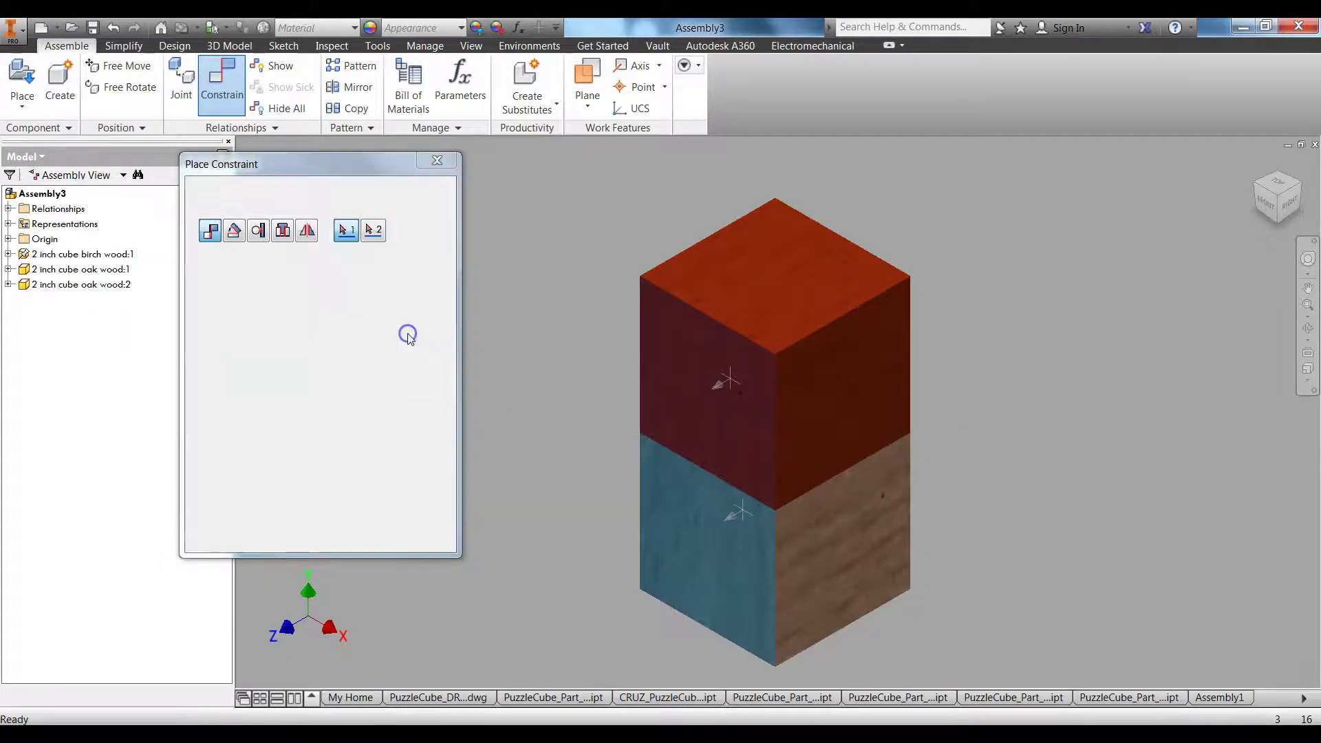
left_click(436, 164)
Step: Try to move the stacked cubes apart to test that they are fully constrained
left_click_drag(701, 390, 677, 416)
left_click_drag(764, 346, 810, 380)
left_click(994, 345)
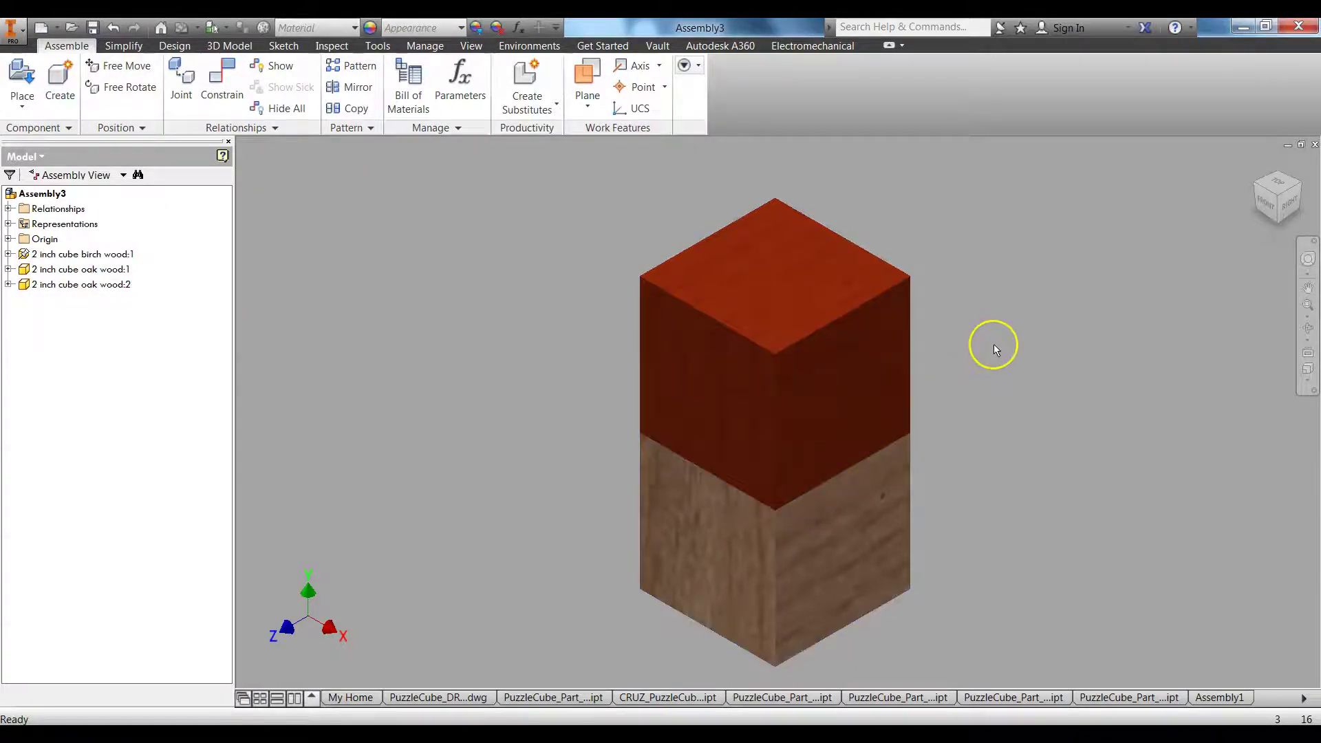
left_click_drag(844, 463, 957, 471)
Step: Switch to Assembly1 with the five puzzle cube parts and check the part sketches in the puzzle cube design PDF
left_click(1110, 698)
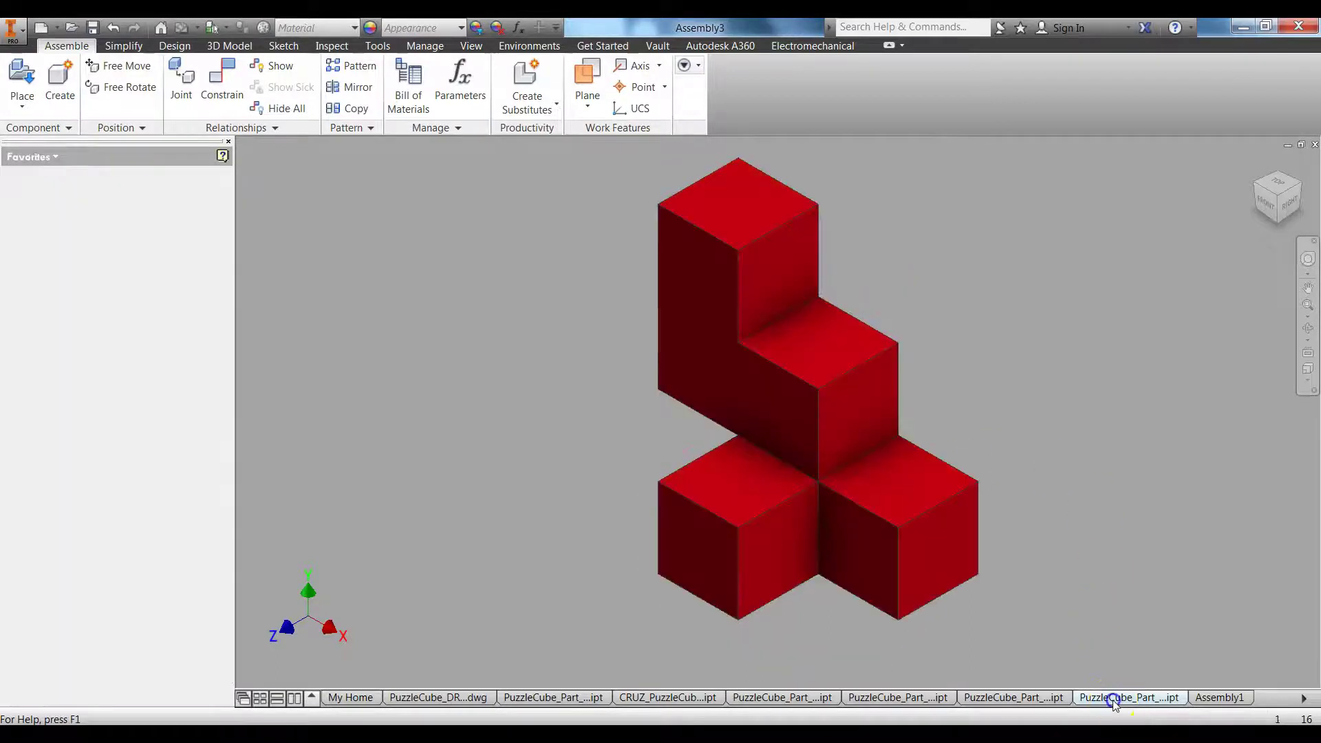
left_click(1303, 698)
left_click(1303, 697)
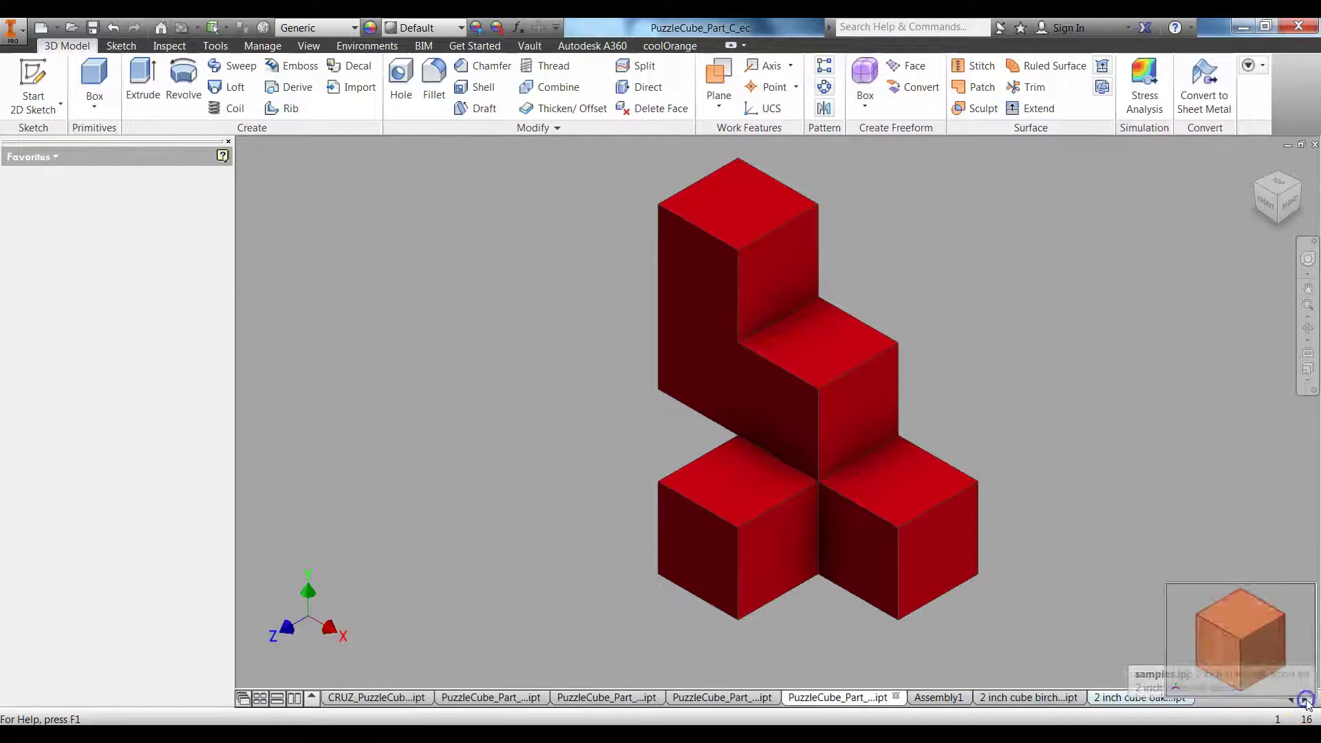
left_click(934, 697)
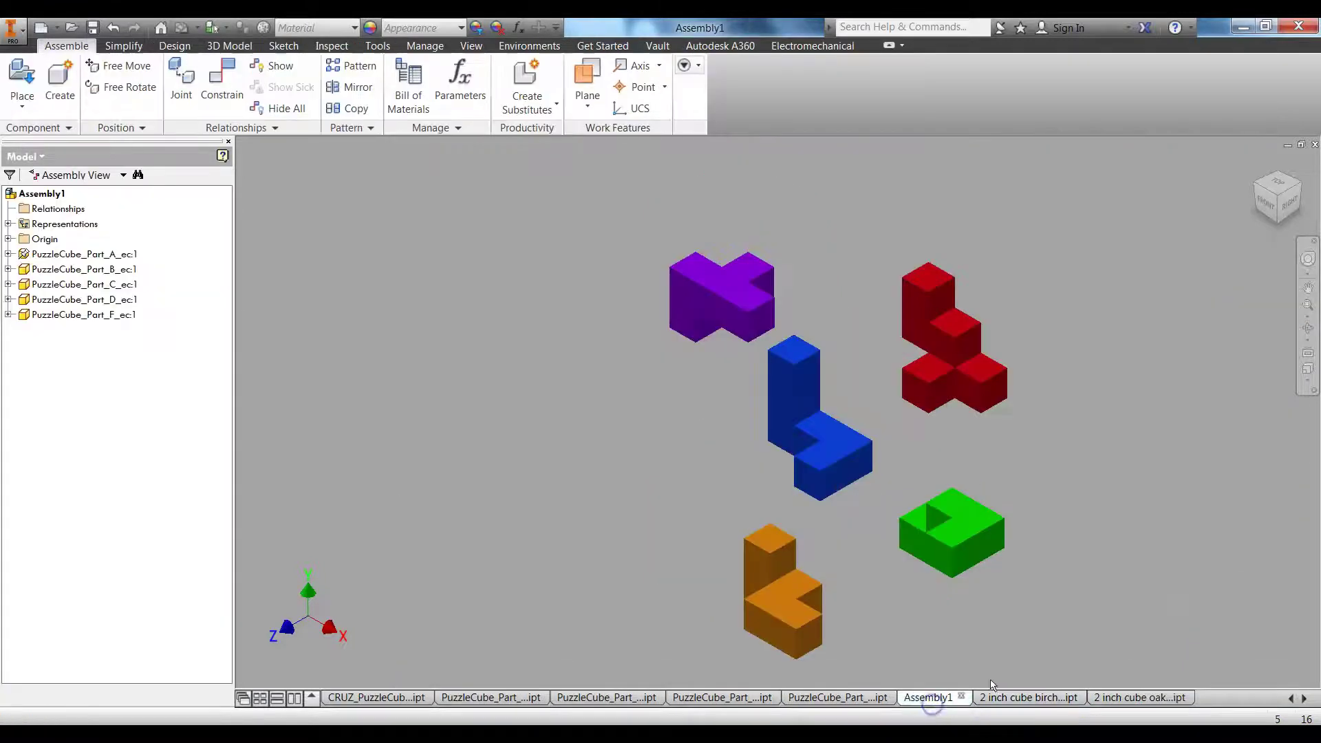
scroll(1082, 600, "up", 3)
scroll(971, 550, "down", 3)
middle_click_drag(821, 375, 790, 381)
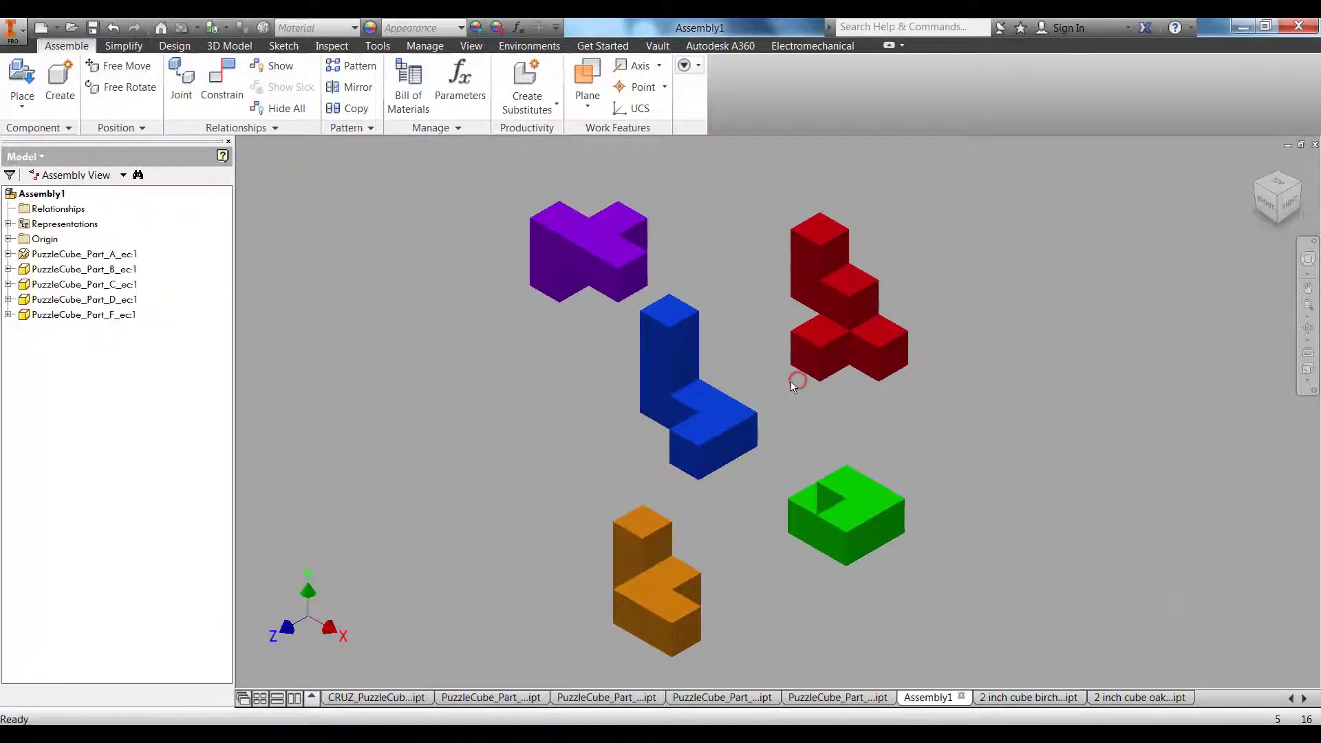
key("alt+Tab")
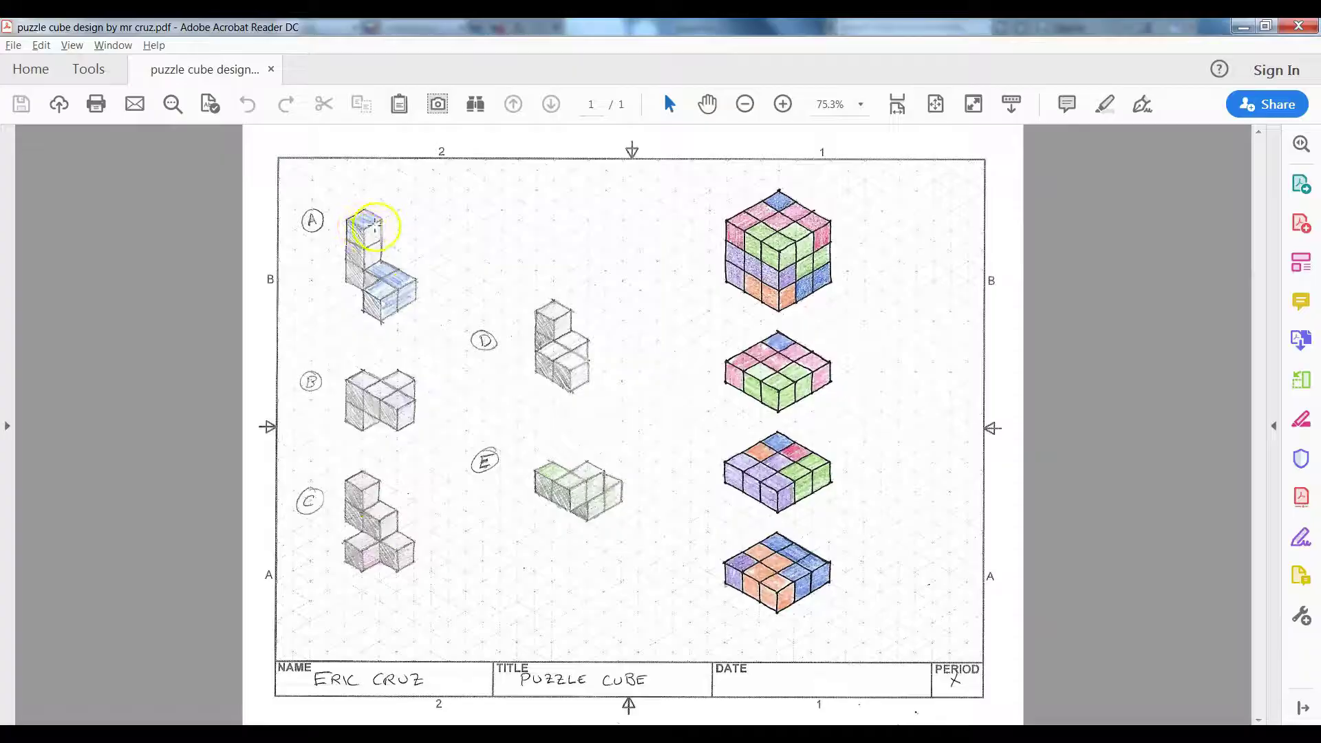
key("alt+Tab")
Step: Set up a flush constraint between the end face of blue Part A's tall arm and the broad flat face of red Part C
scroll(908, 256, "up", 3)
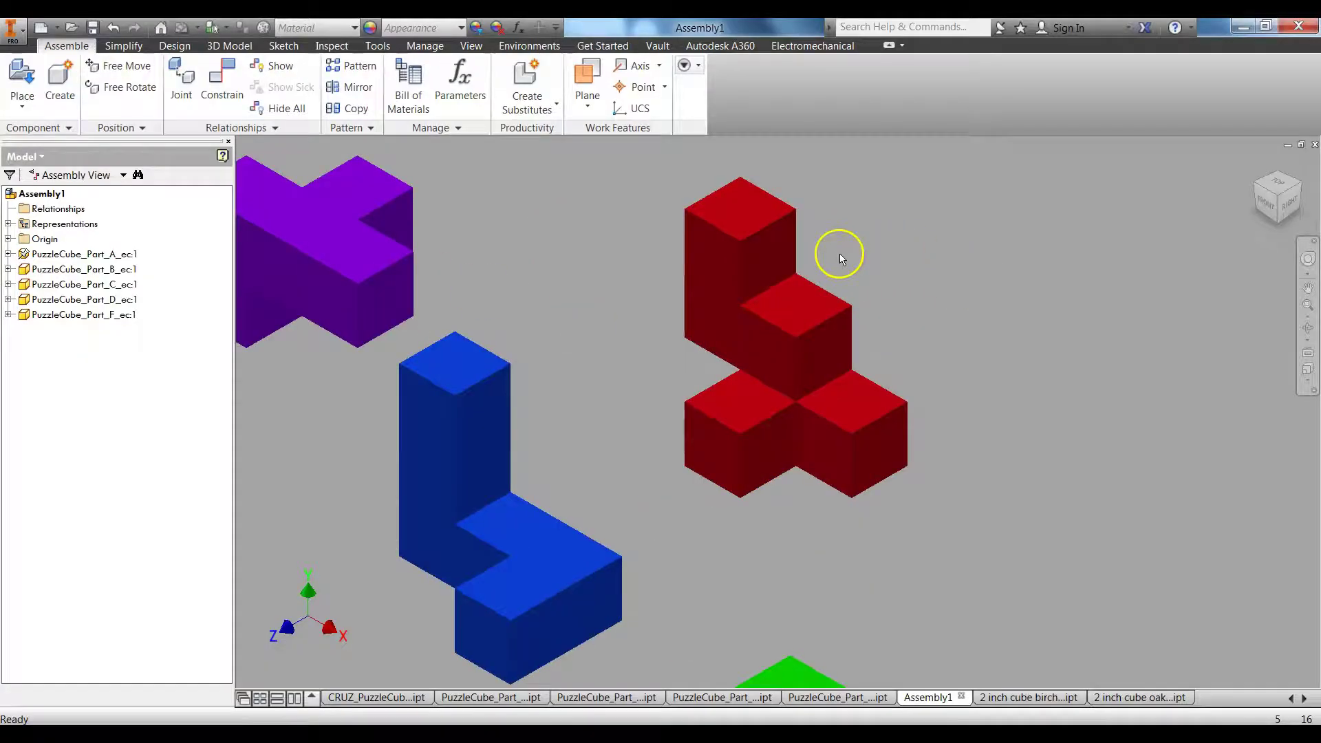
middle_click_drag(841, 252, 940, 251)
left_click_drag(1279, 200, 1170, 226)
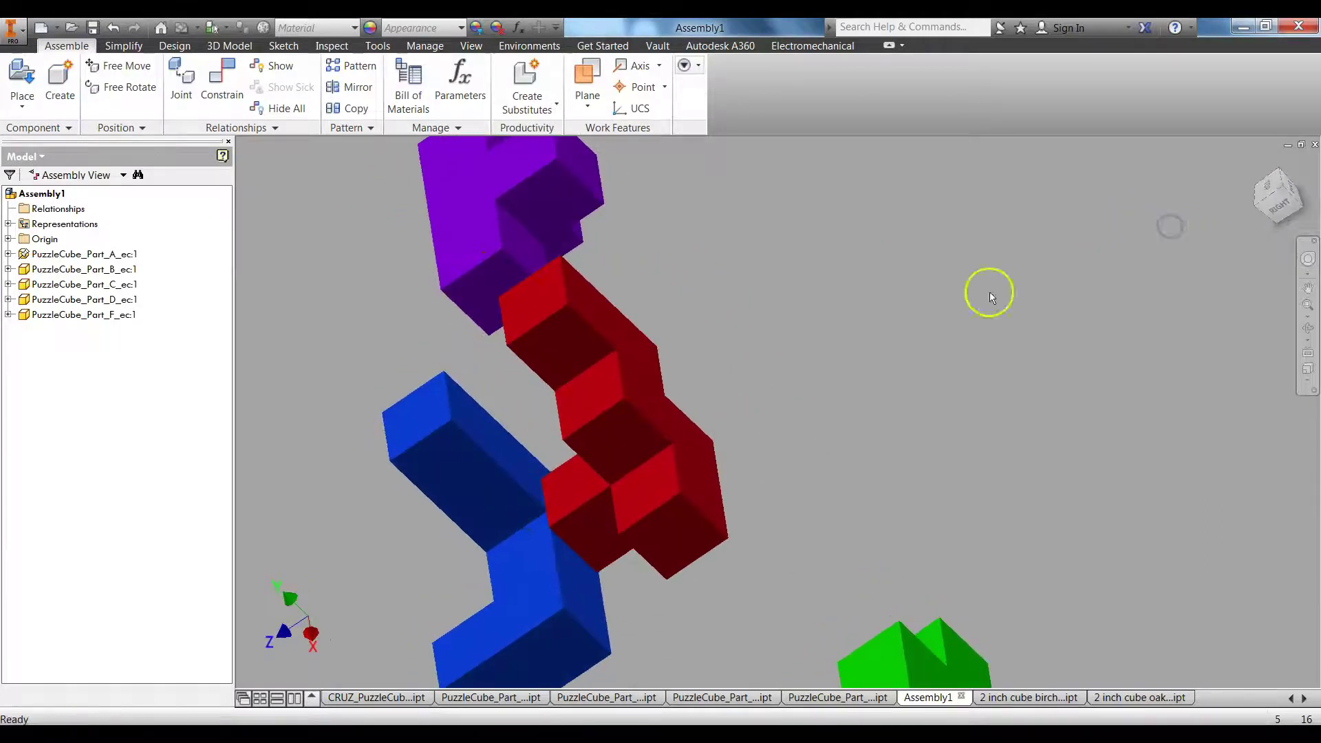
left_click(222, 81)
left_click_drag(316, 162, 224, 151)
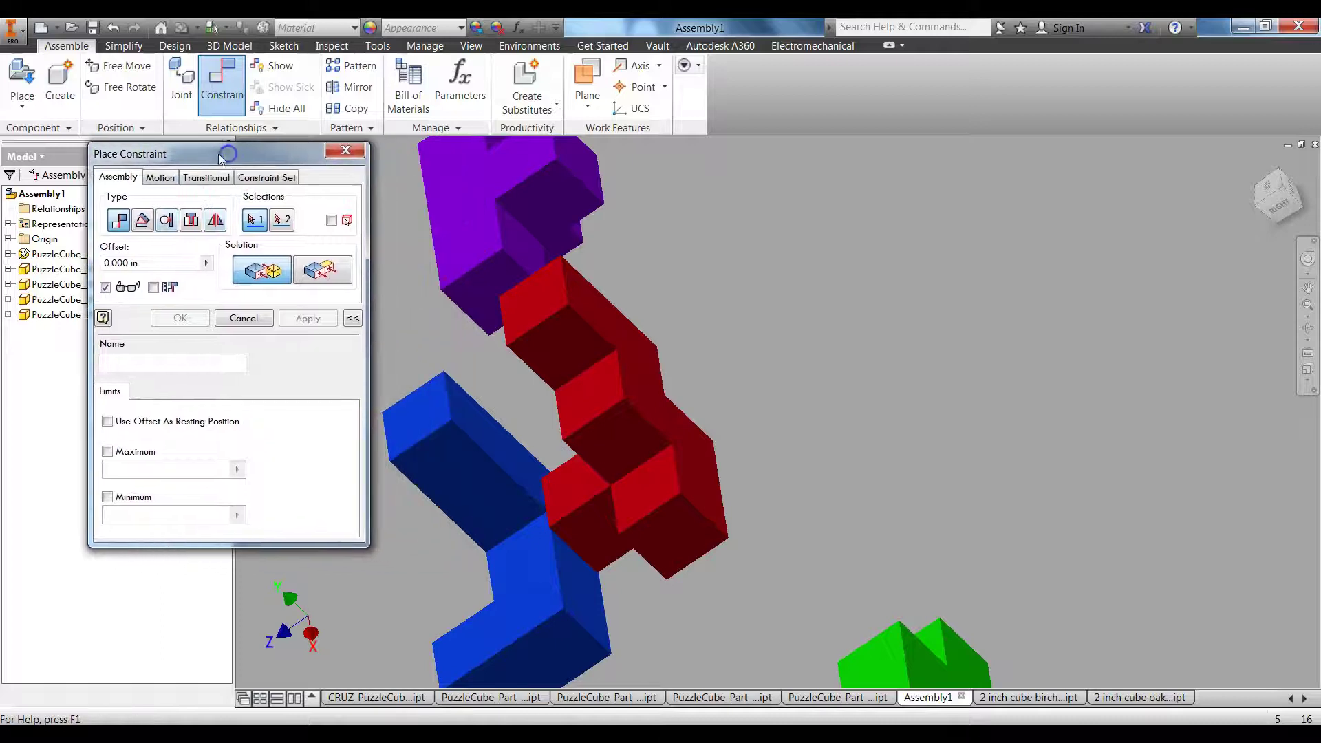
left_click(325, 272)
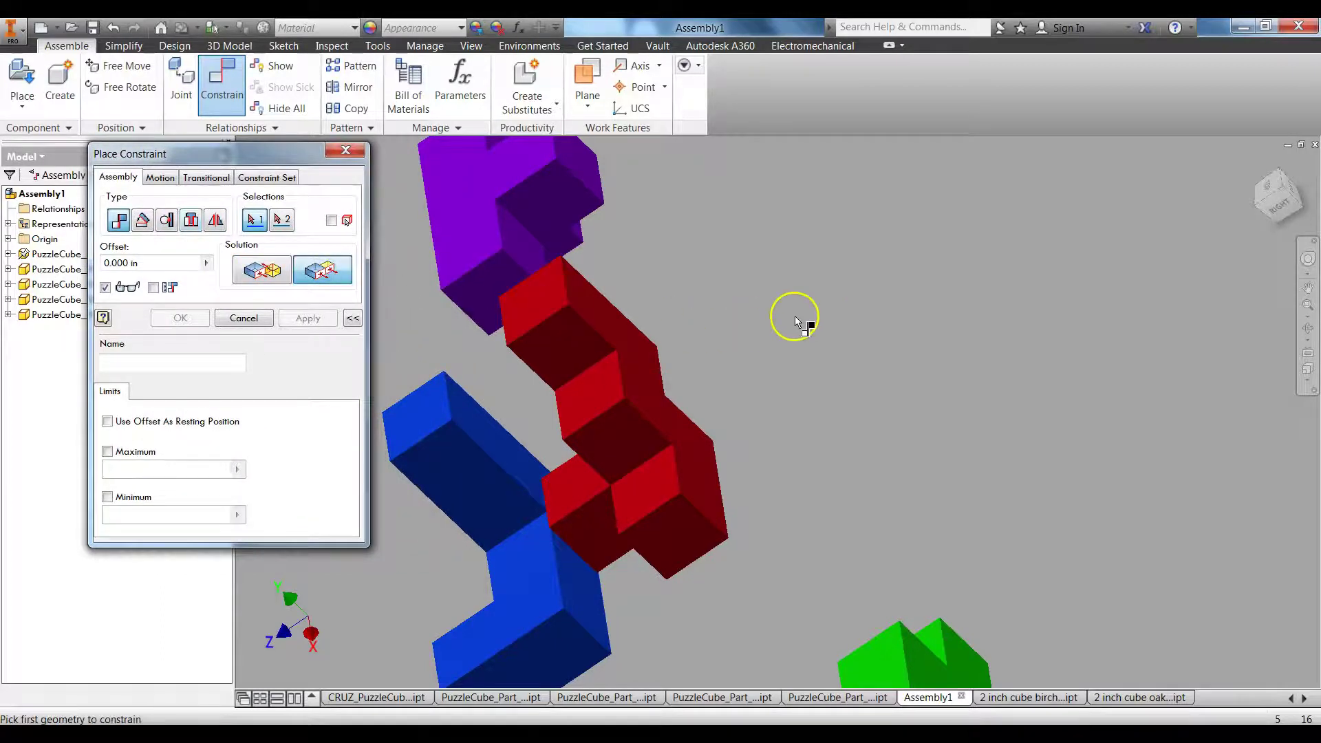
left_click(435, 425)
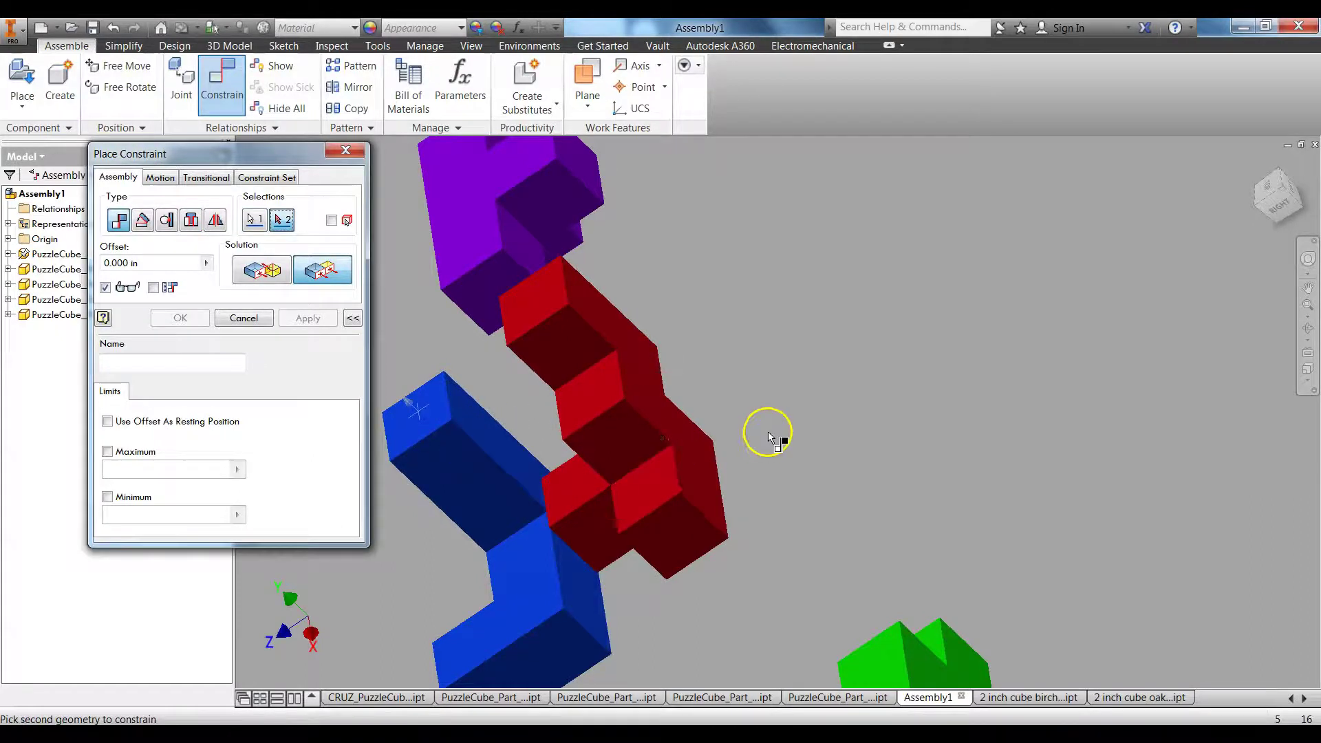
left_click(652, 379)
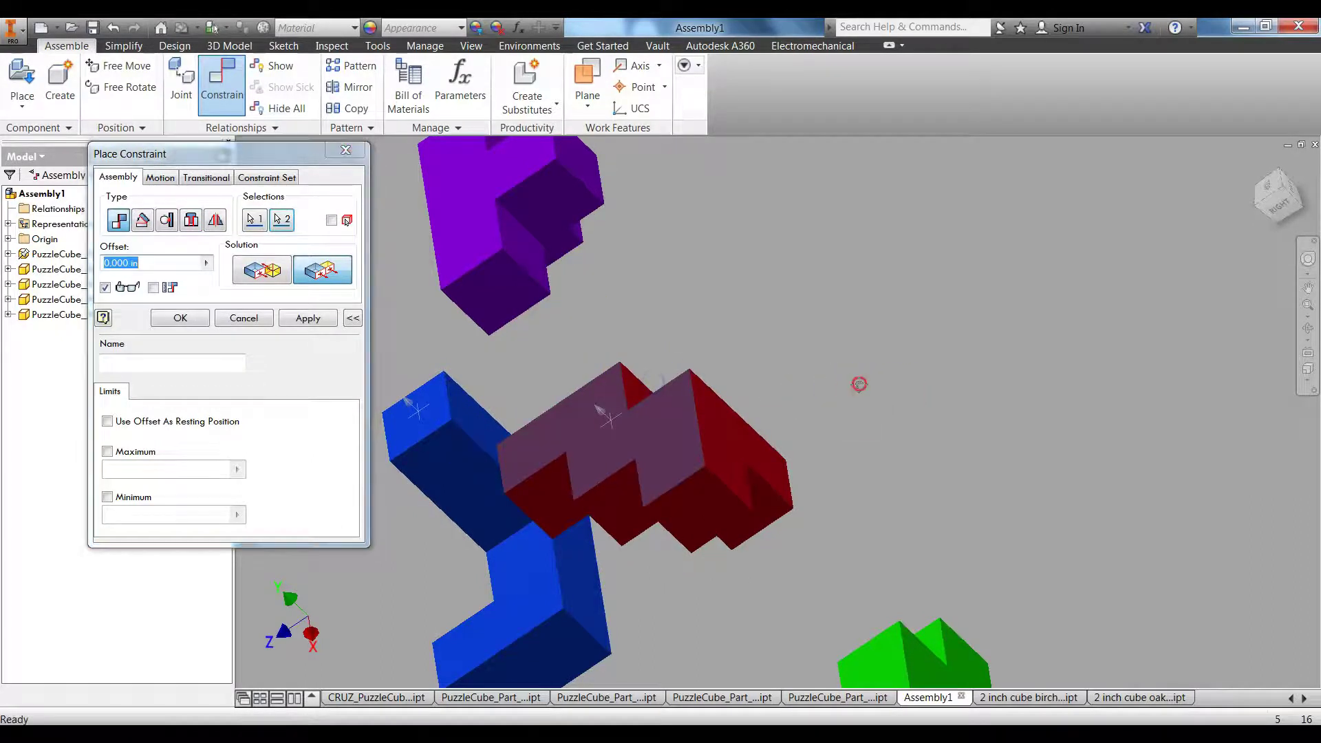
Step: Compare the red part's orientation with the assembled cube in the design PDF and apply the flush constraint
left_click_drag(879, 378, 949, 364)
key("alt+Tab")
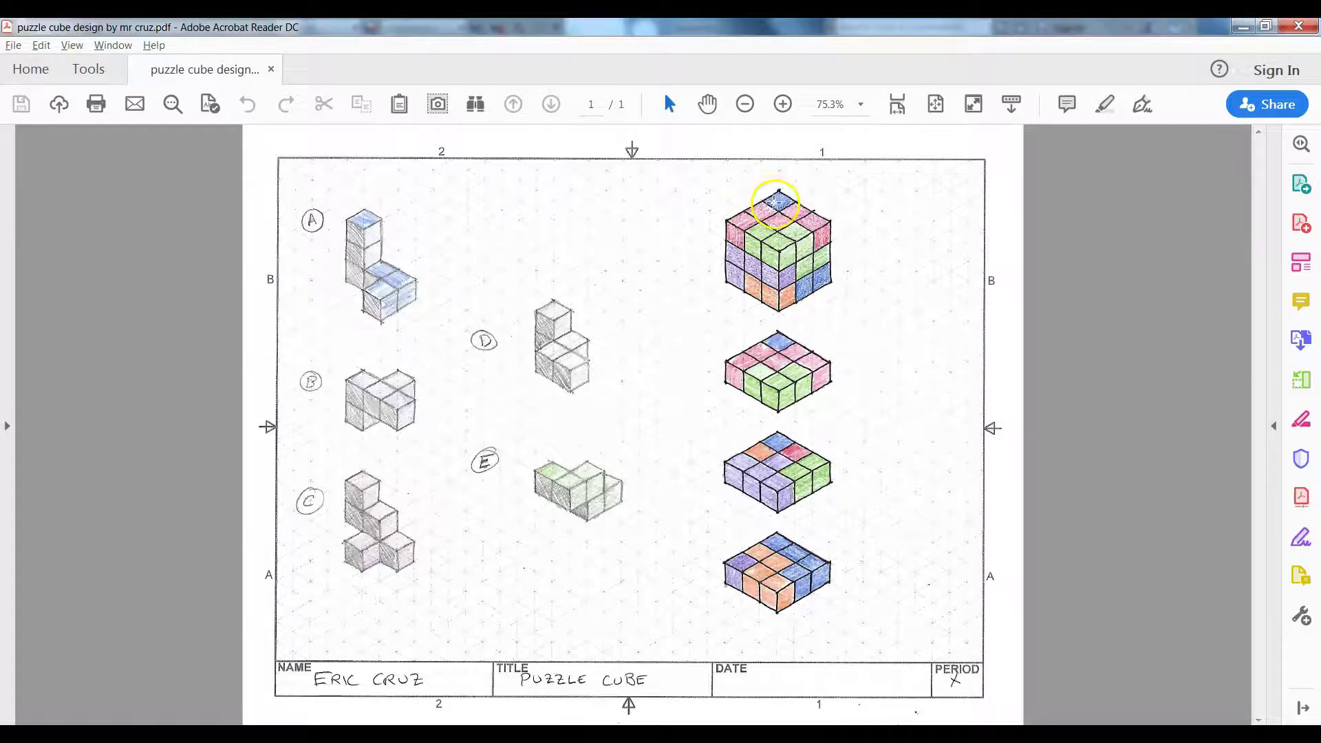
key("alt+Tab")
left_click(307, 318)
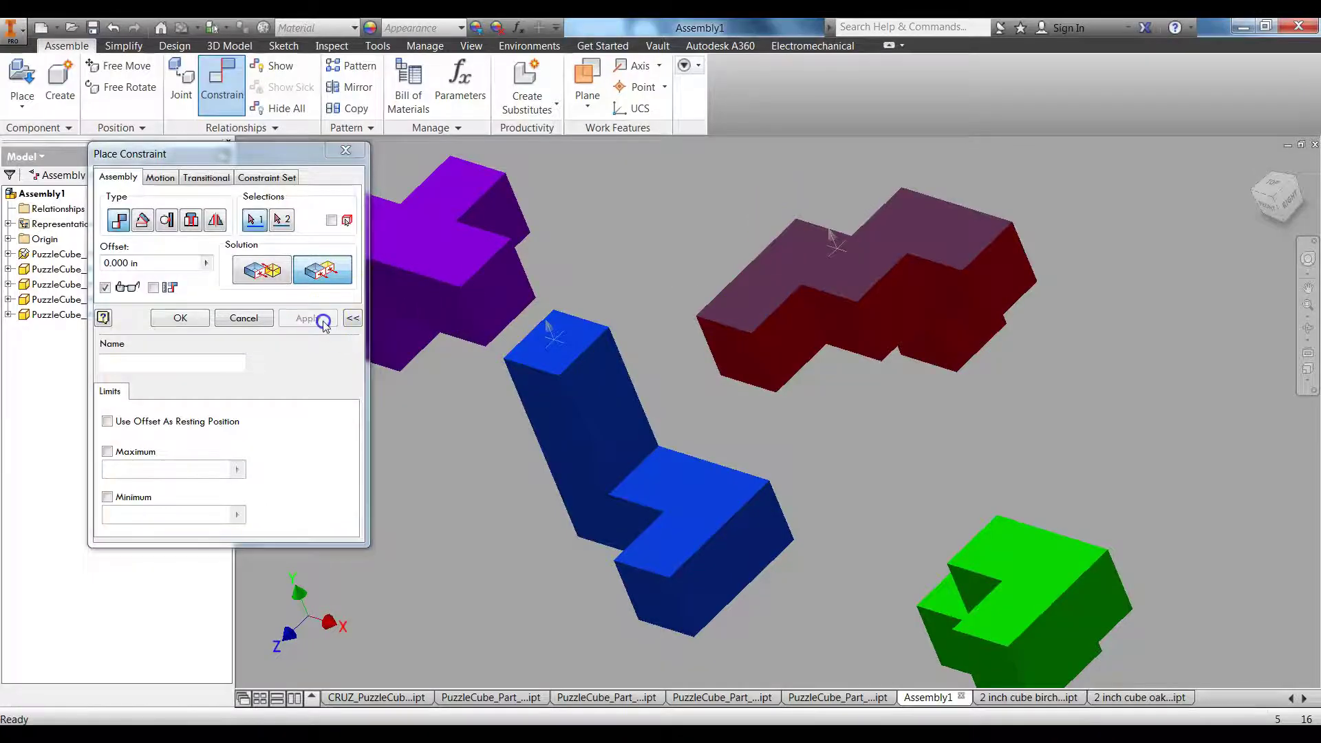
Step: Set up a mate constraint between the right side face of blue Part A's tall arm and the matching face of red Part C
middle_click_drag(790, 374, 886, 373, "shift")
left_click(281, 278)
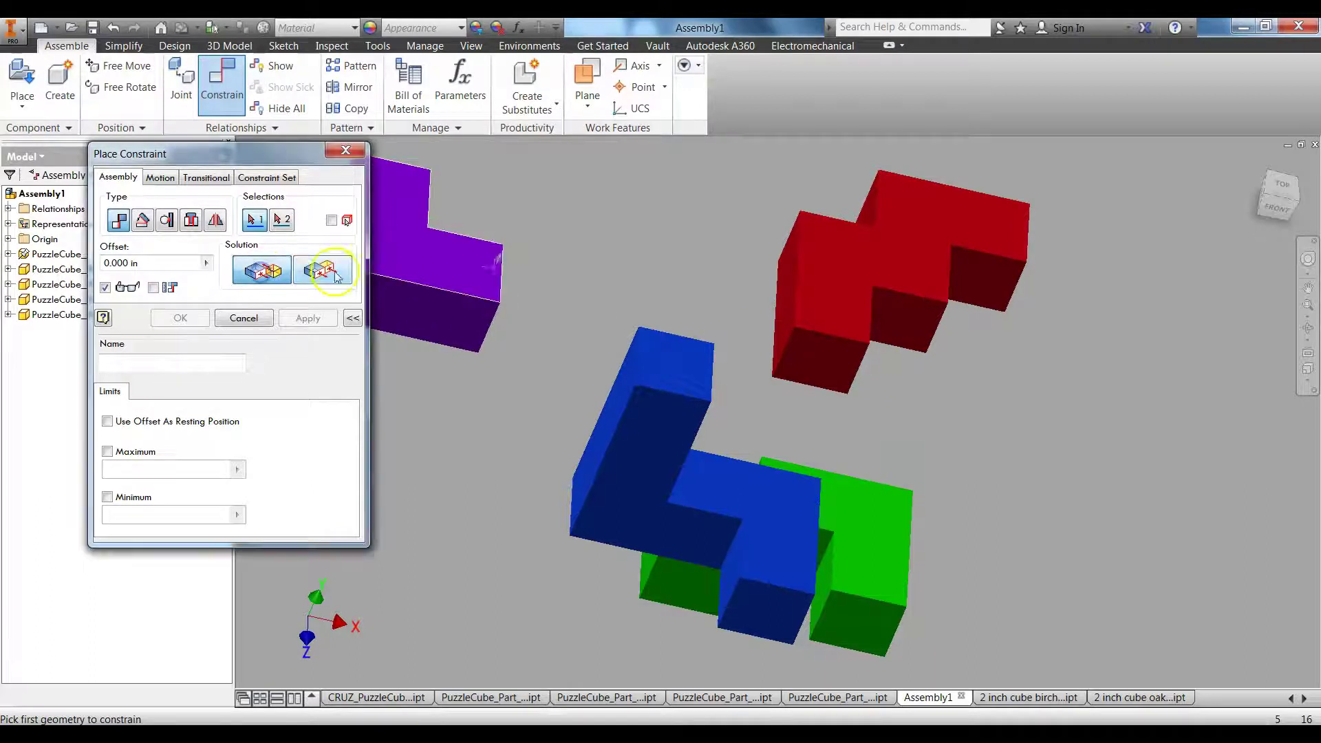
left_click(782, 368)
middle_click_drag(781, 368, 610, 354, "shift")
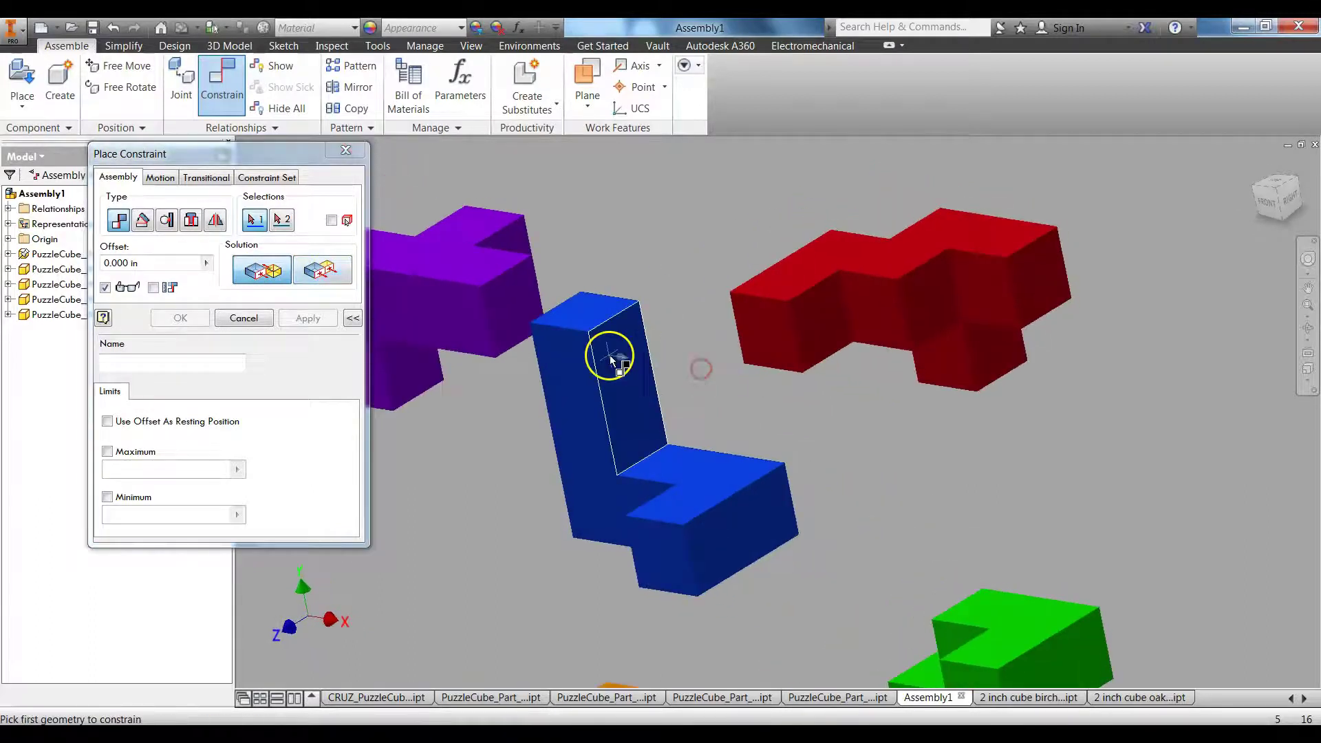
left_click_drag(761, 311, 825, 329)
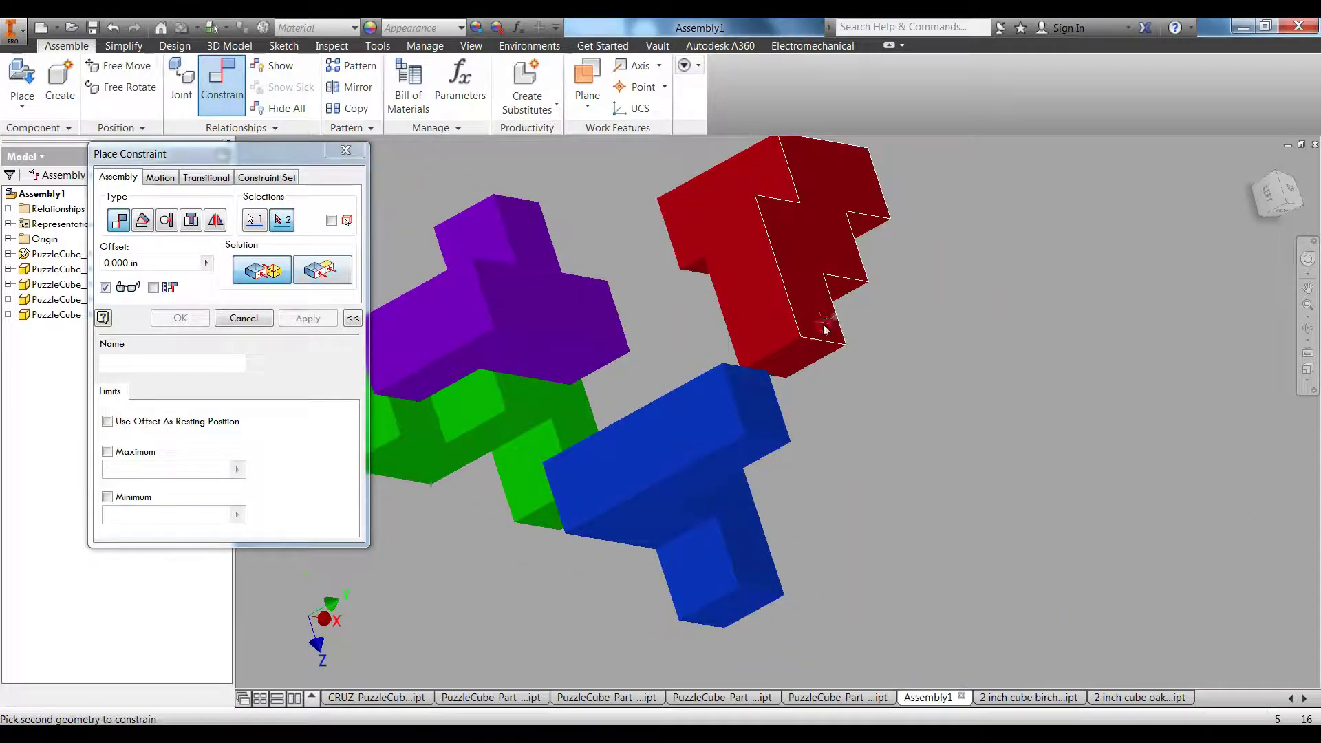
left_click(772, 176)
Step: Compare the red part's placement against blue Part A in the home view with the assembled cube in the design PDF
left_click_drag(890, 301, 760, 290)
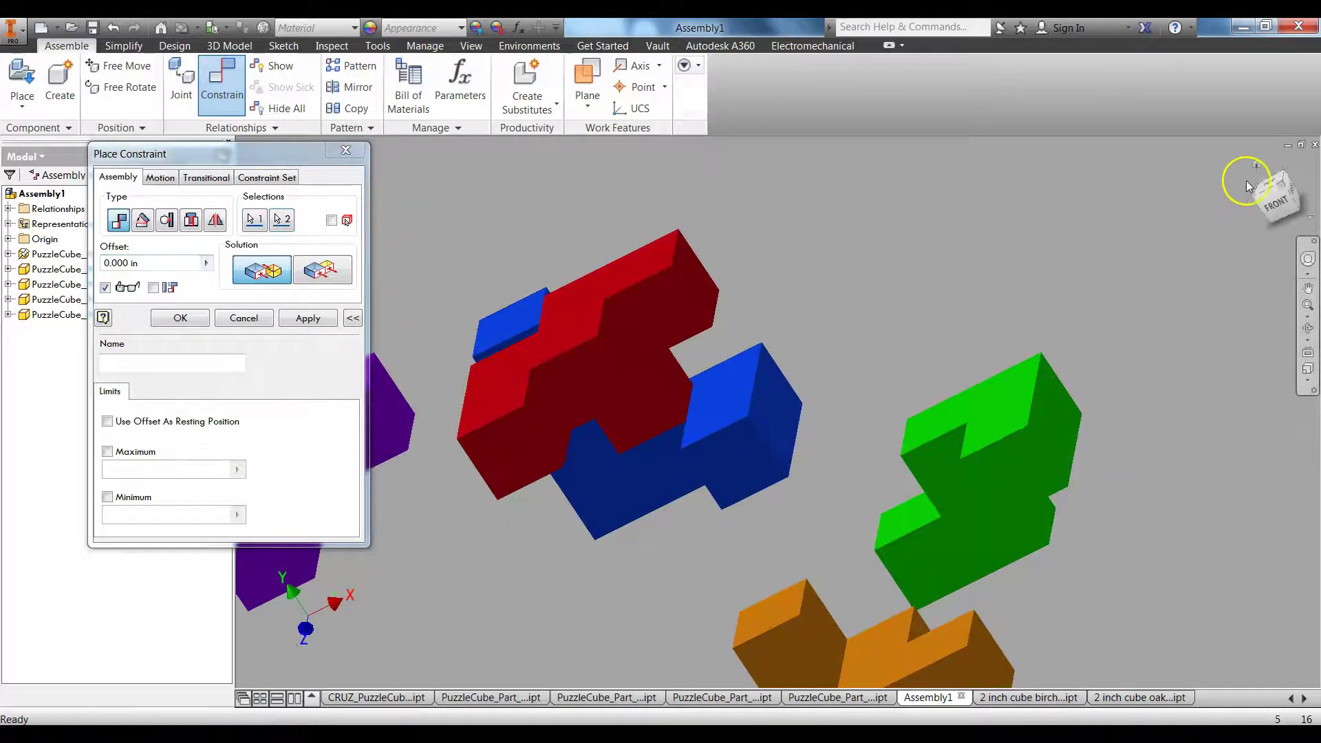
left_click(1256, 166)
key("alt+Tab")
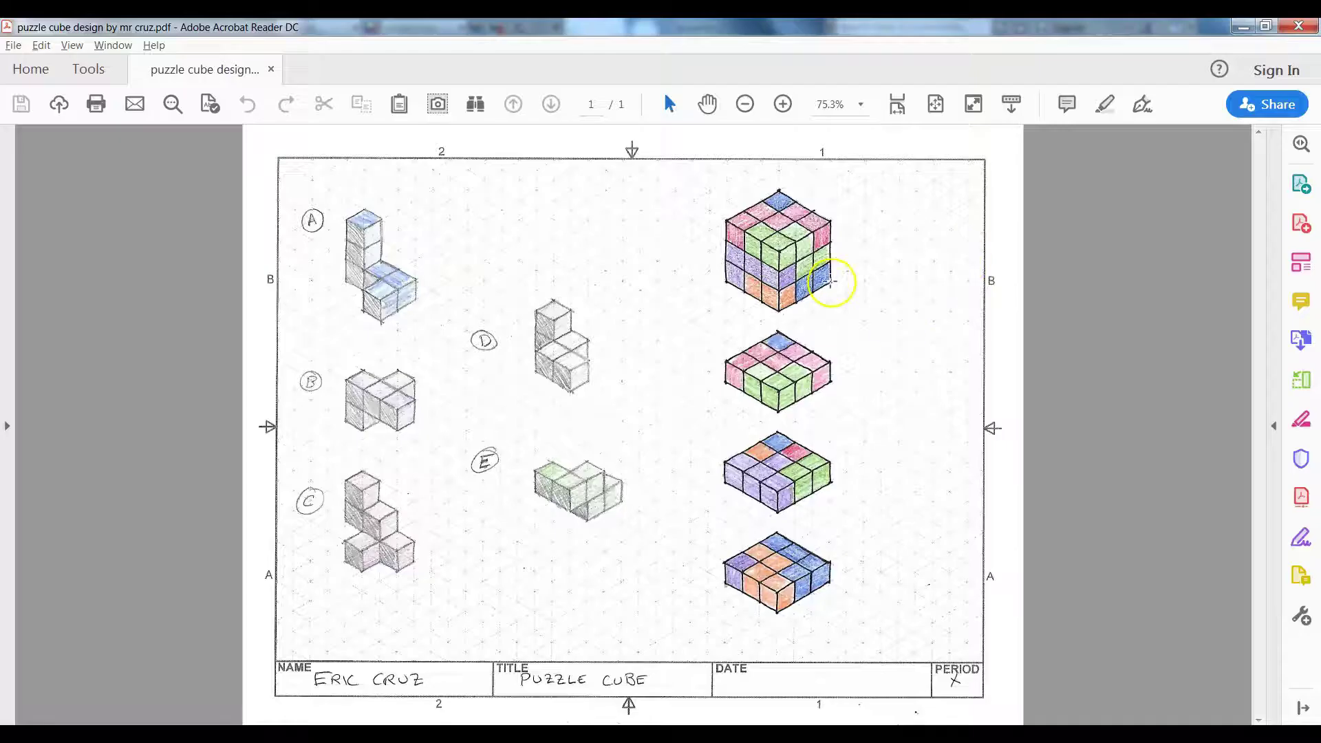
key("alt+Tab")
scroll(796, 291, "down", 3)
scroll(796, 291, "down", 2)
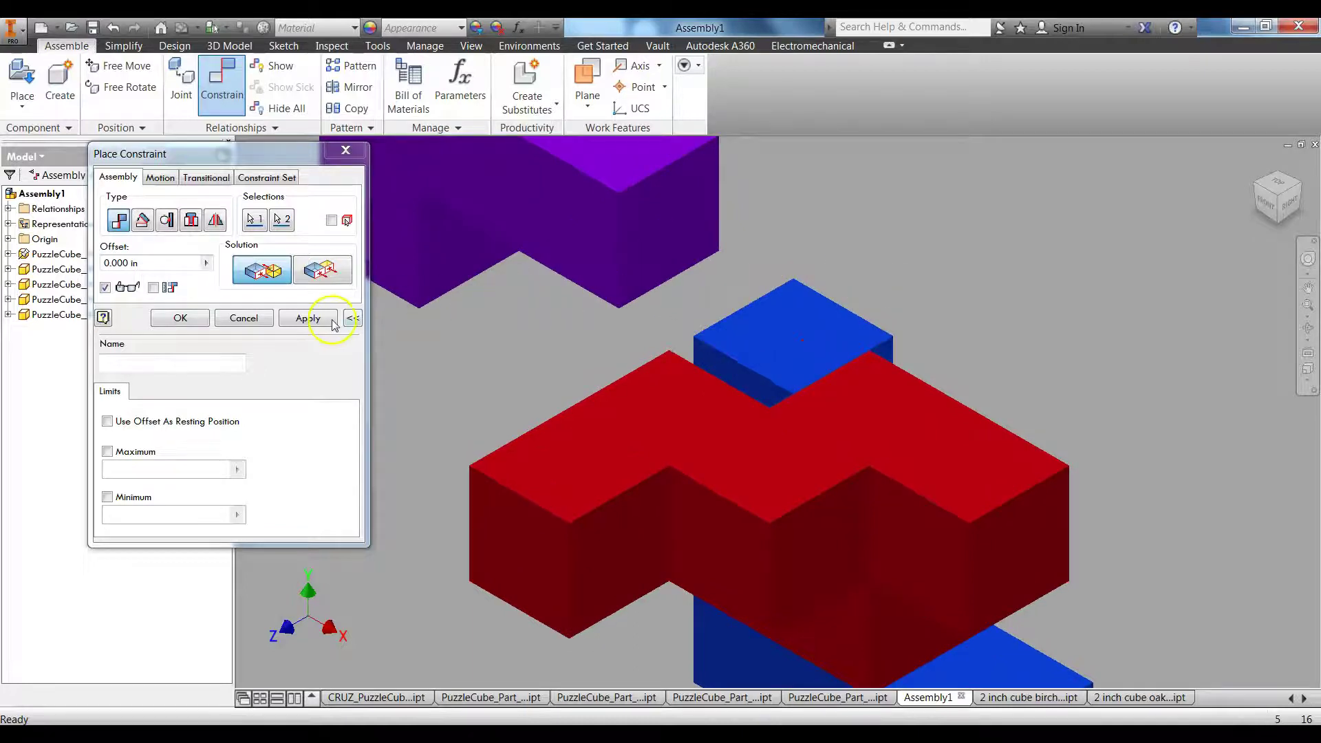
Step: Apply the mate constraint and slide red Part C along the side of blue Part A's tall arm
left_click(307, 318)
key("Escape")
left_click_drag(791, 430, 716, 452)
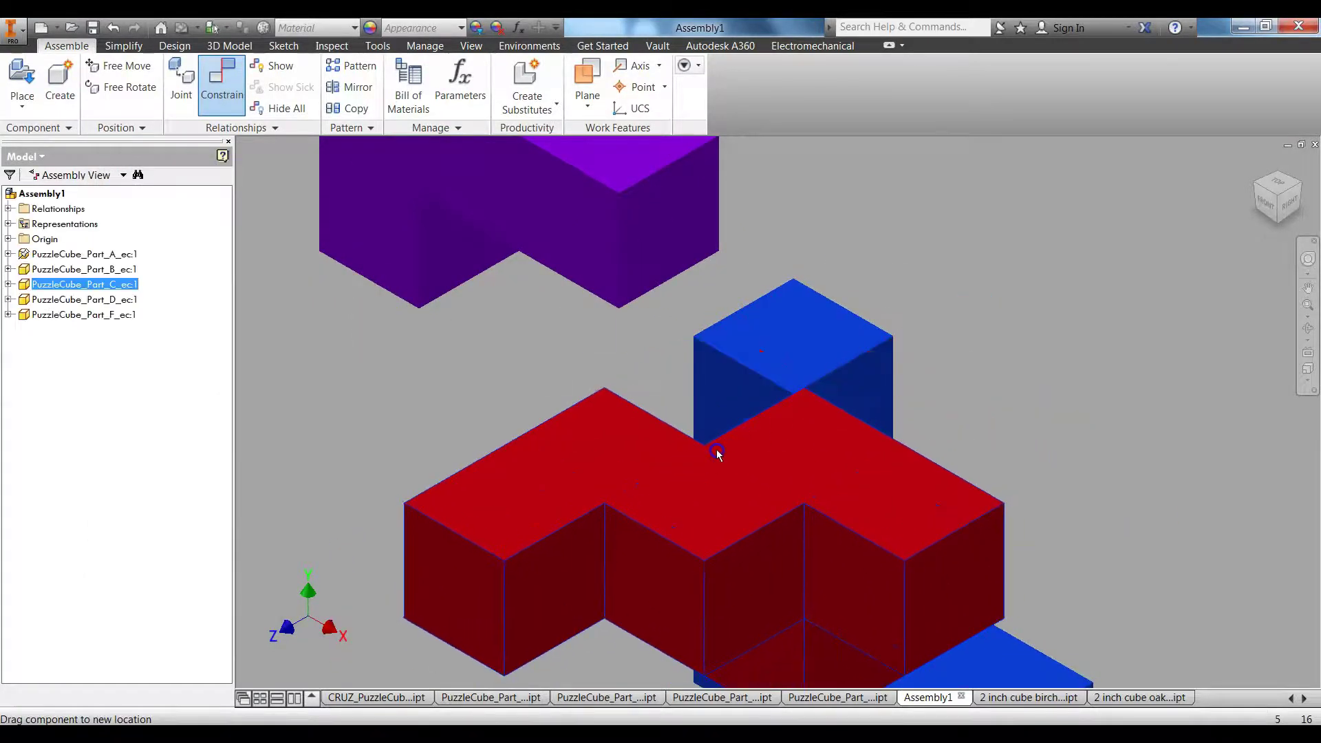
Step: Mate the front face of blue Part A's tall arm to the matching inner face of red Part C
middle_click_drag(720, 445, 928, 412, "shift")
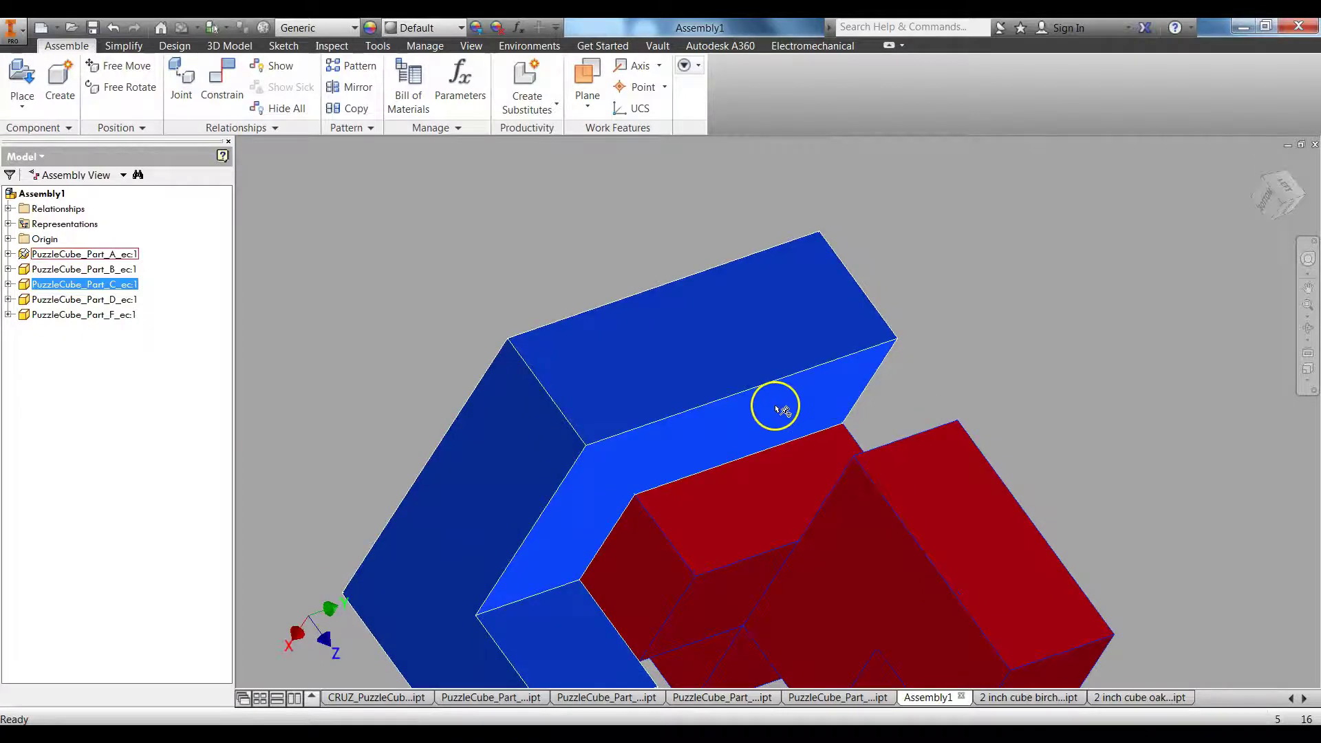
middle_click_drag(816, 391, 860, 400, "shift")
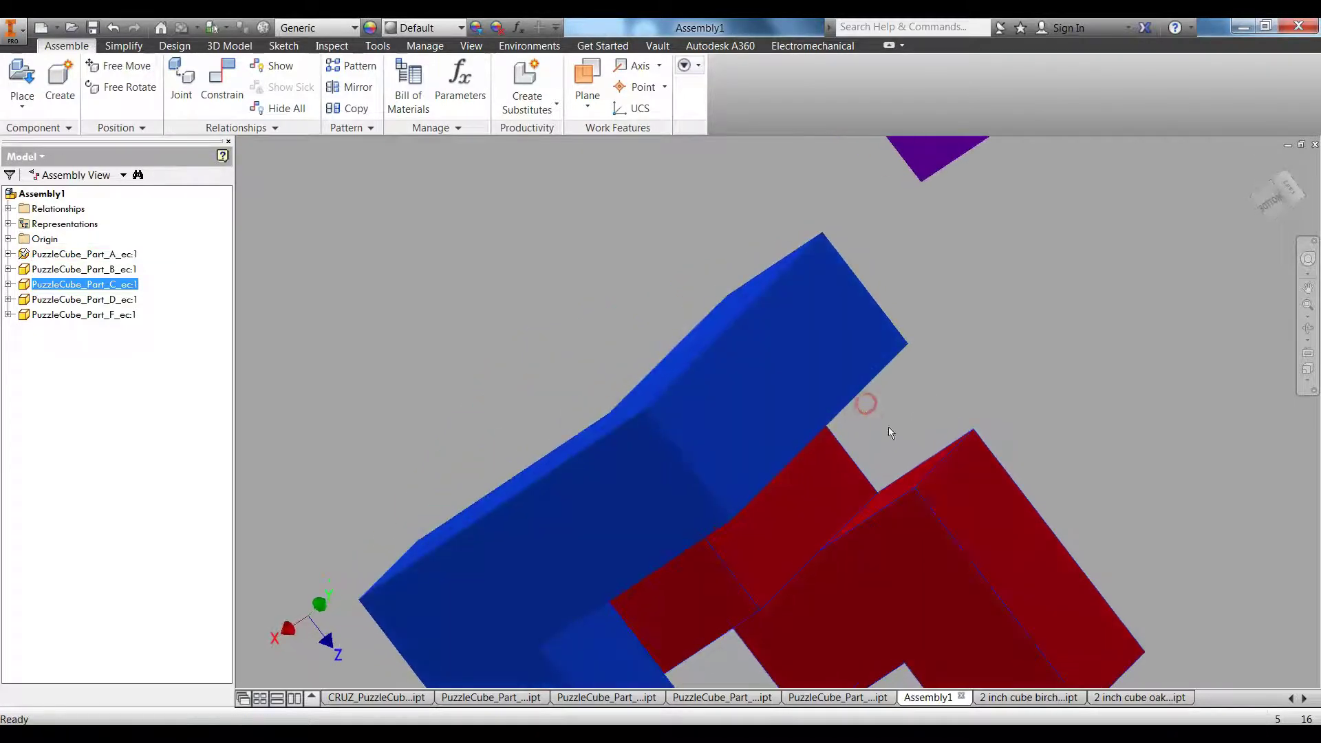
left_click(232, 103)
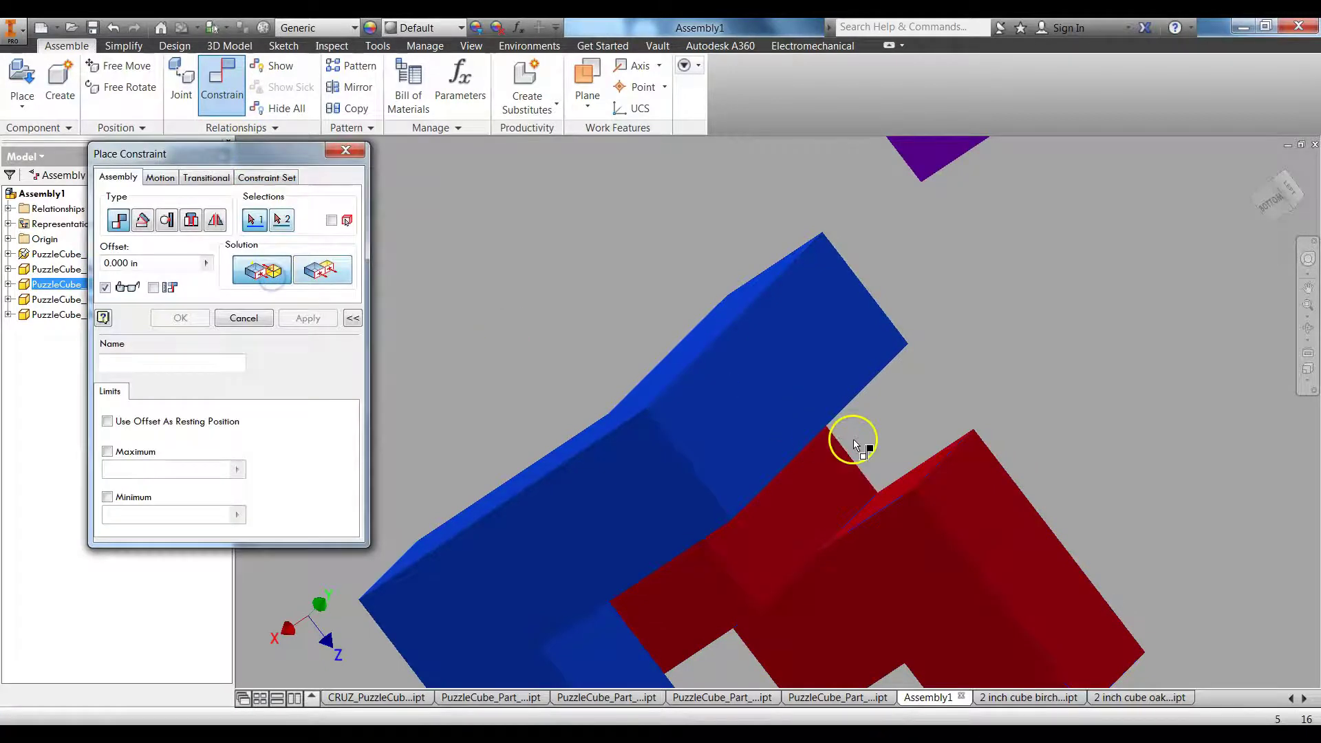
left_click(853, 443)
middle_click_drag(853, 443, 985, 433, "shift")
middle_click_drag(1084, 437, 907, 376, "shift")
left_click(720, 395)
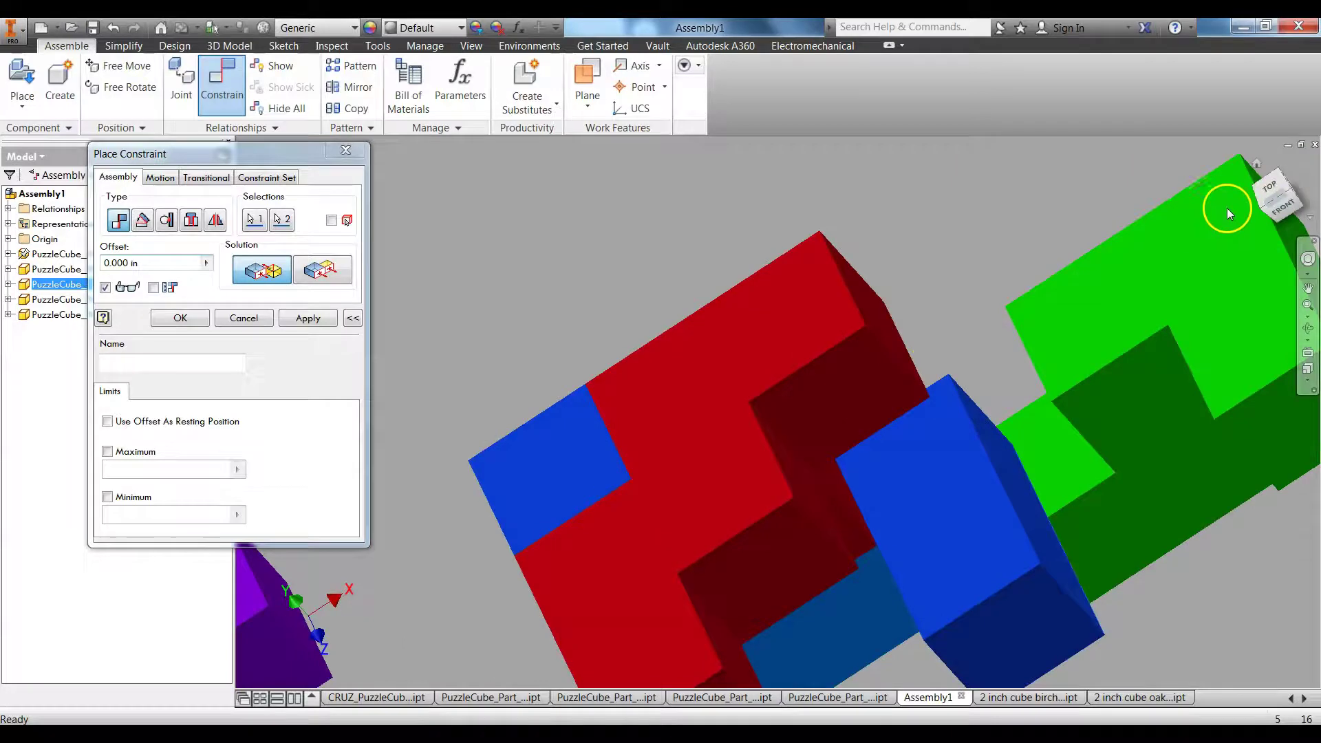
left_click(1256, 166)
Step: Check the assembled cube in the design PDF and move purple Part B below the red and blue parts
key("alt+Tab")
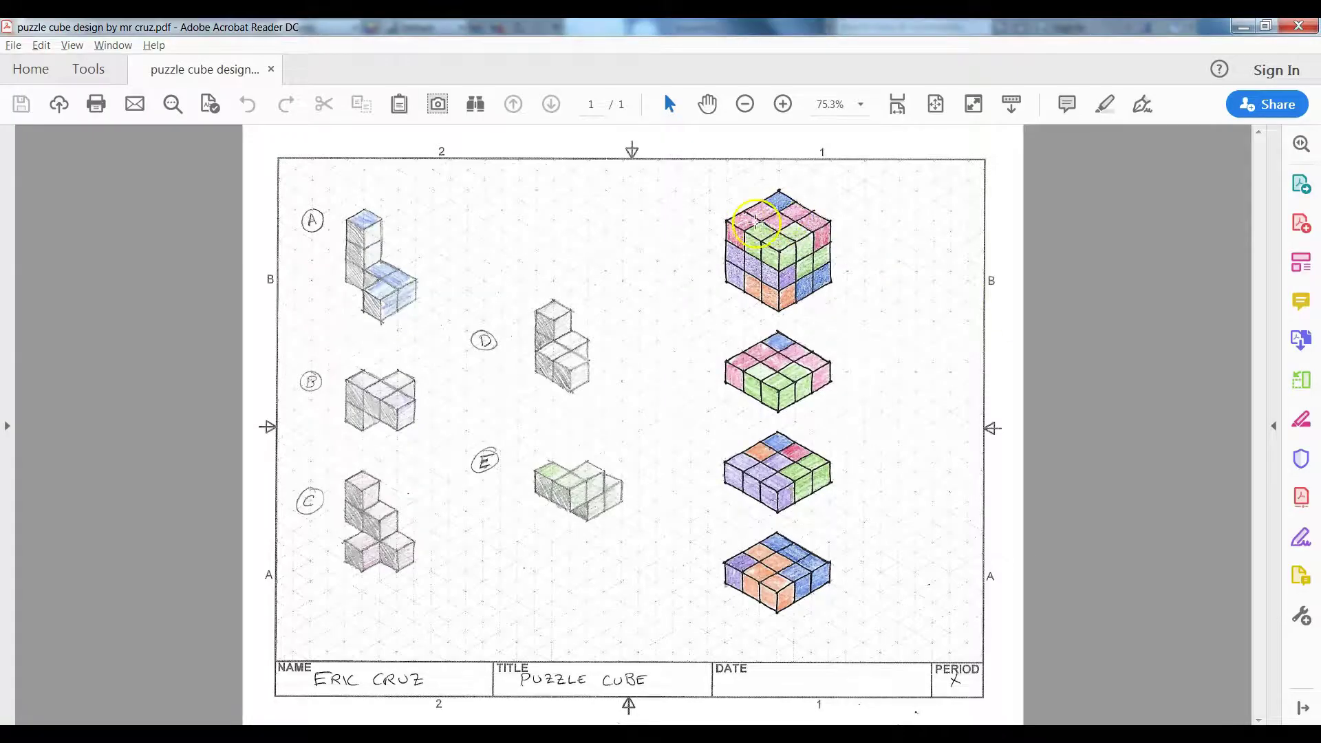
key("alt+Tab")
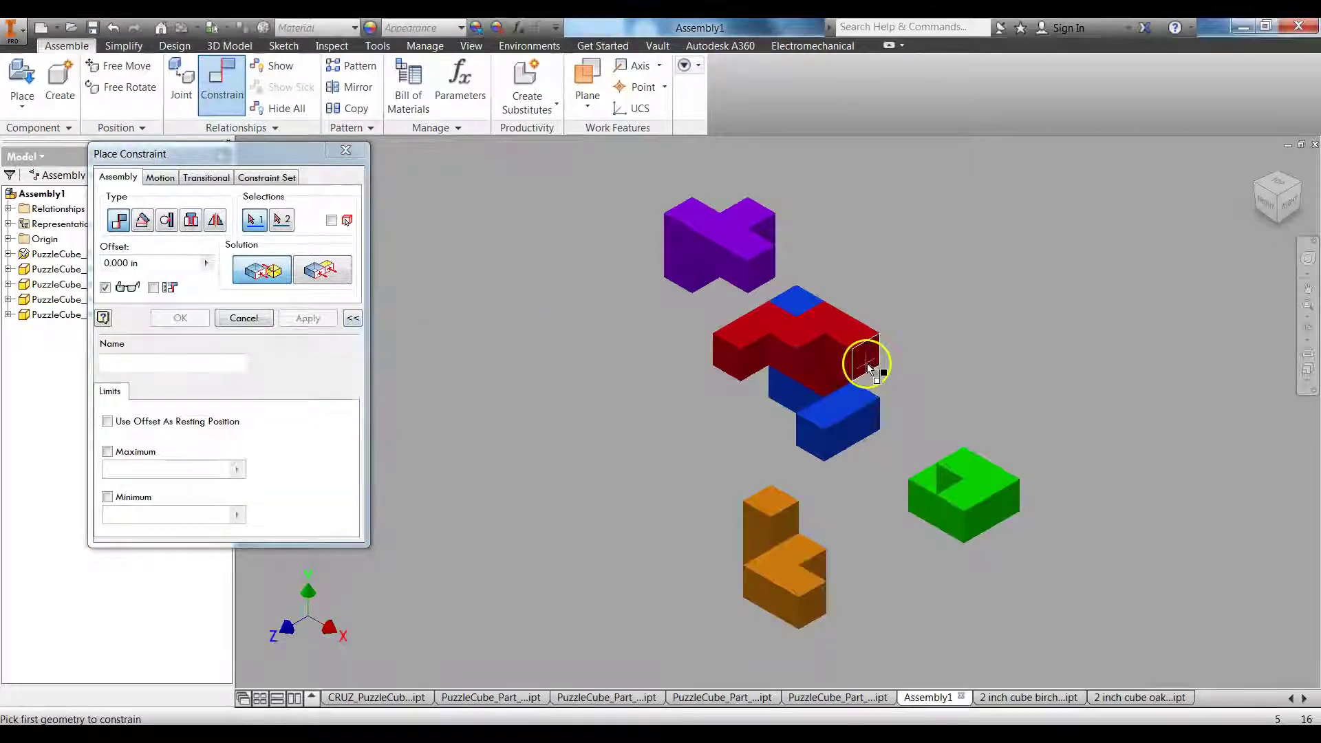
key("alt+Tab")
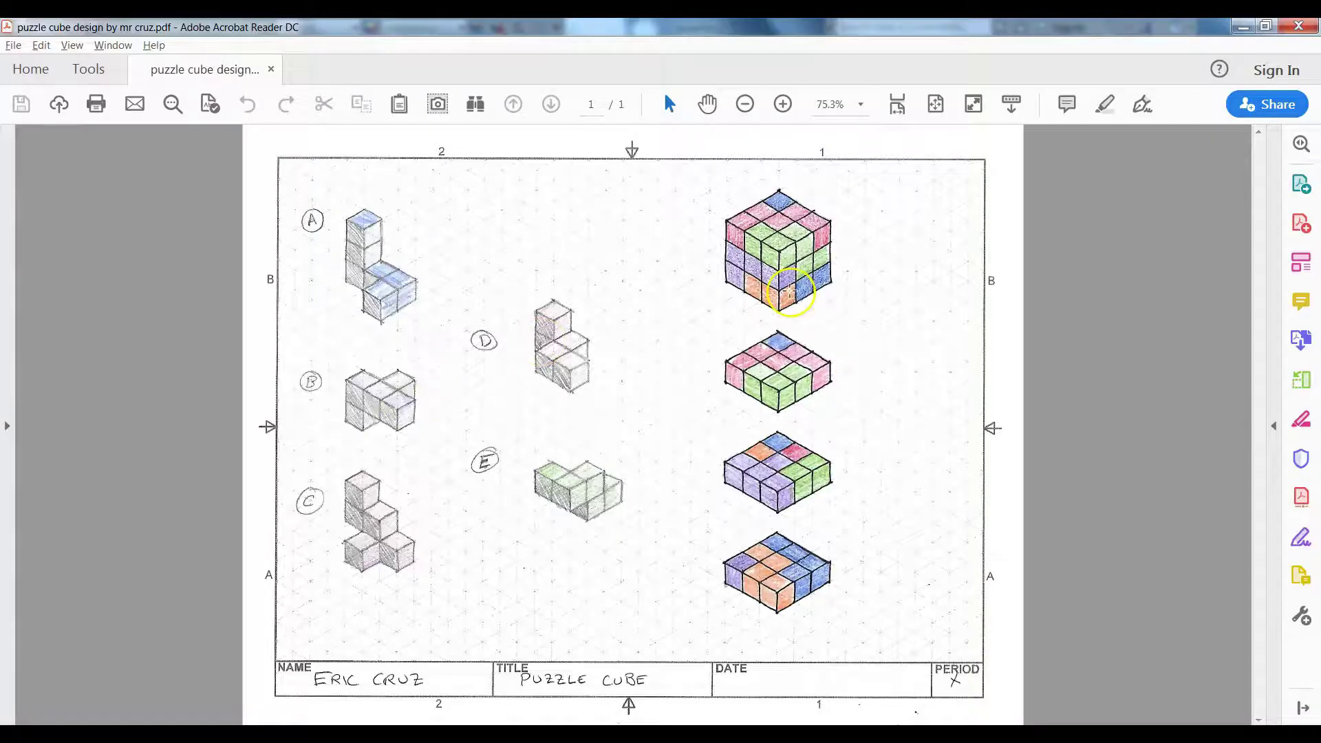
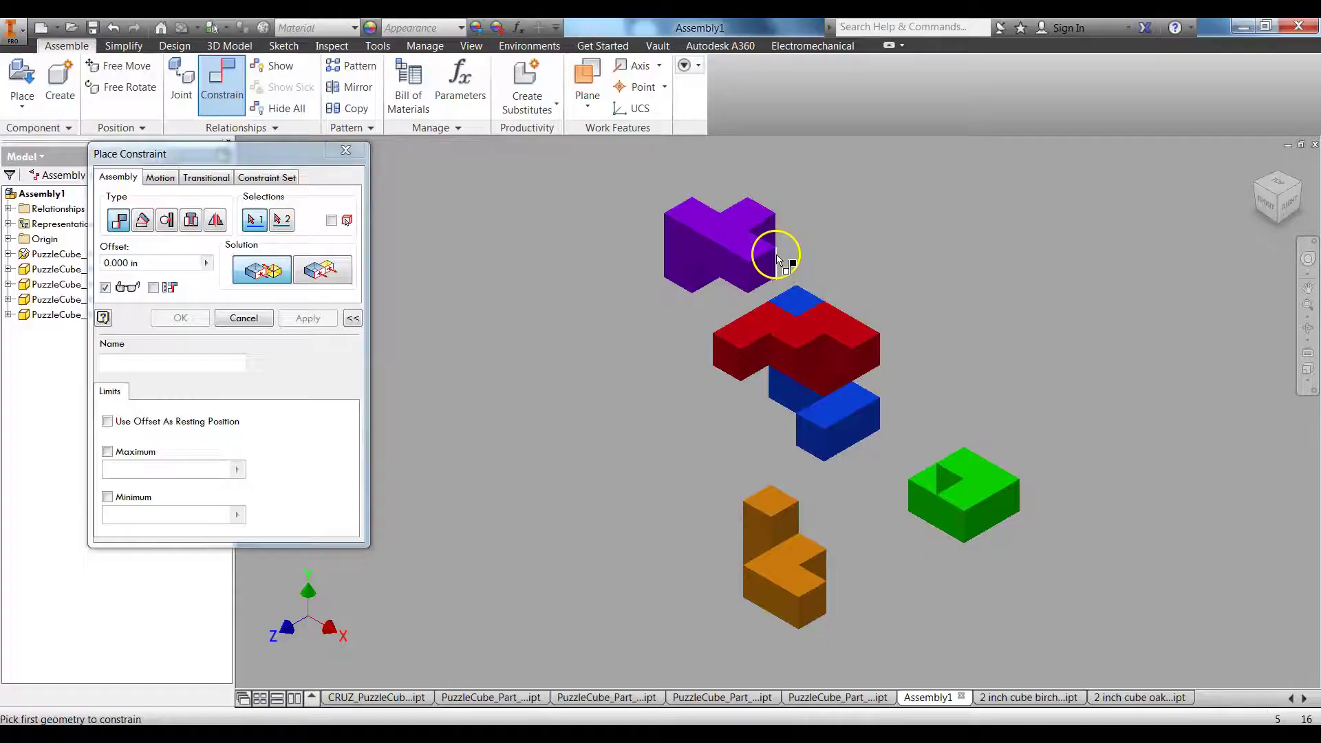
left_click_drag(730, 236, 645, 421)
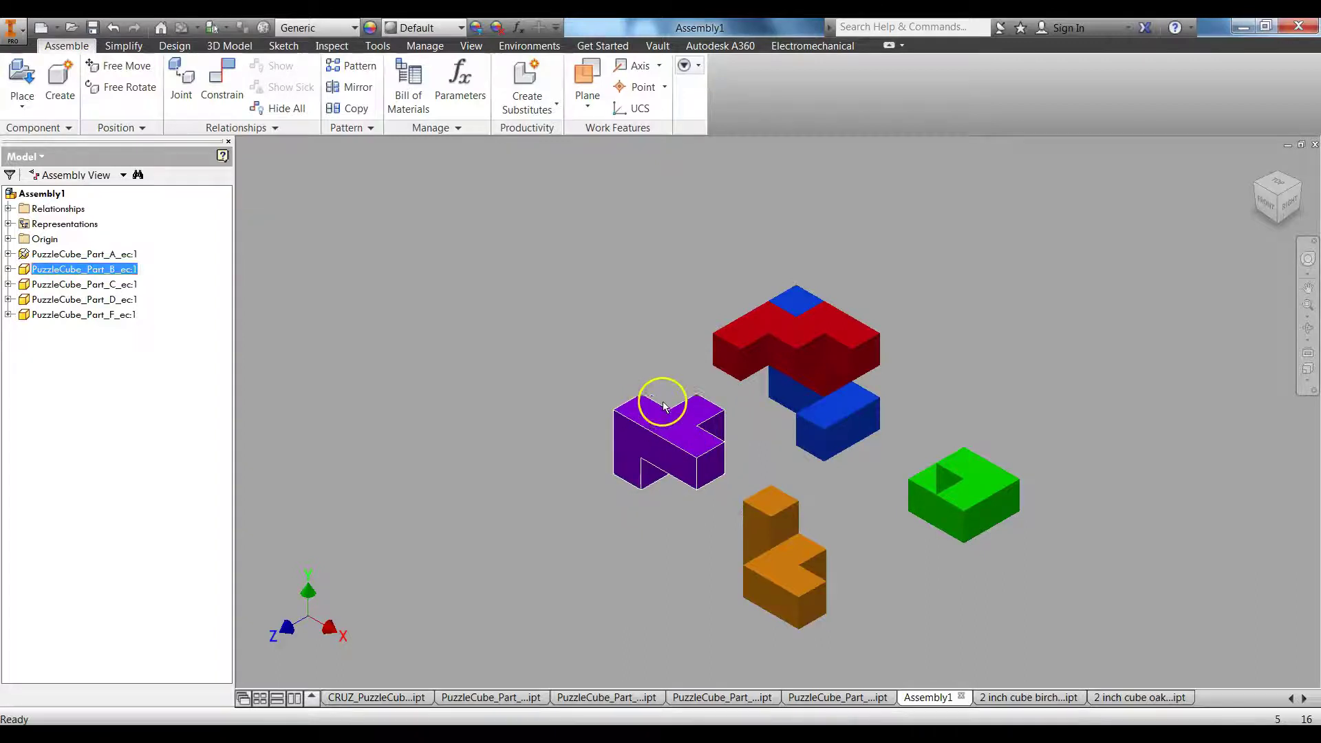
Step: Try a flush constraint between the front face of blue Part A's base block and the front face of purple Part B
middle_click_drag(790, 384, 823, 374, "shift")
left_click(319, 192)
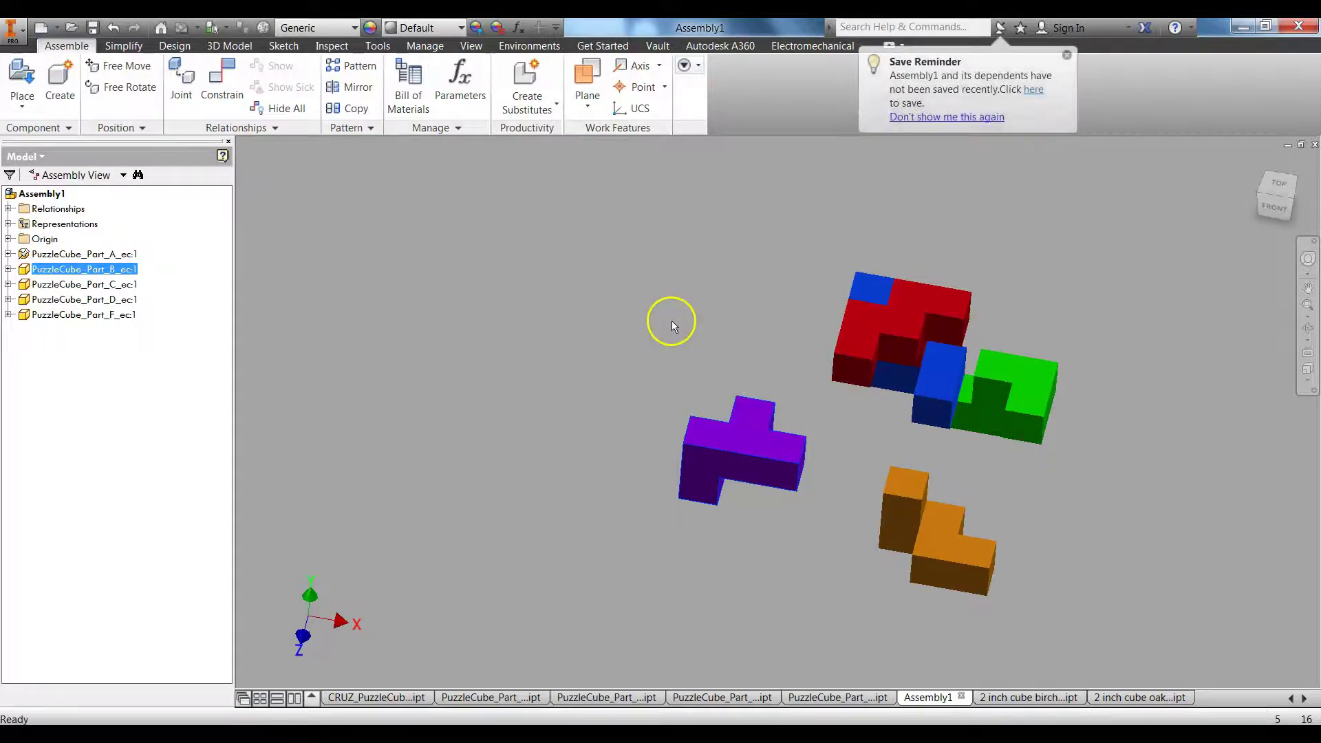
middle_click_drag(683, 329, 683, 302, "shift")
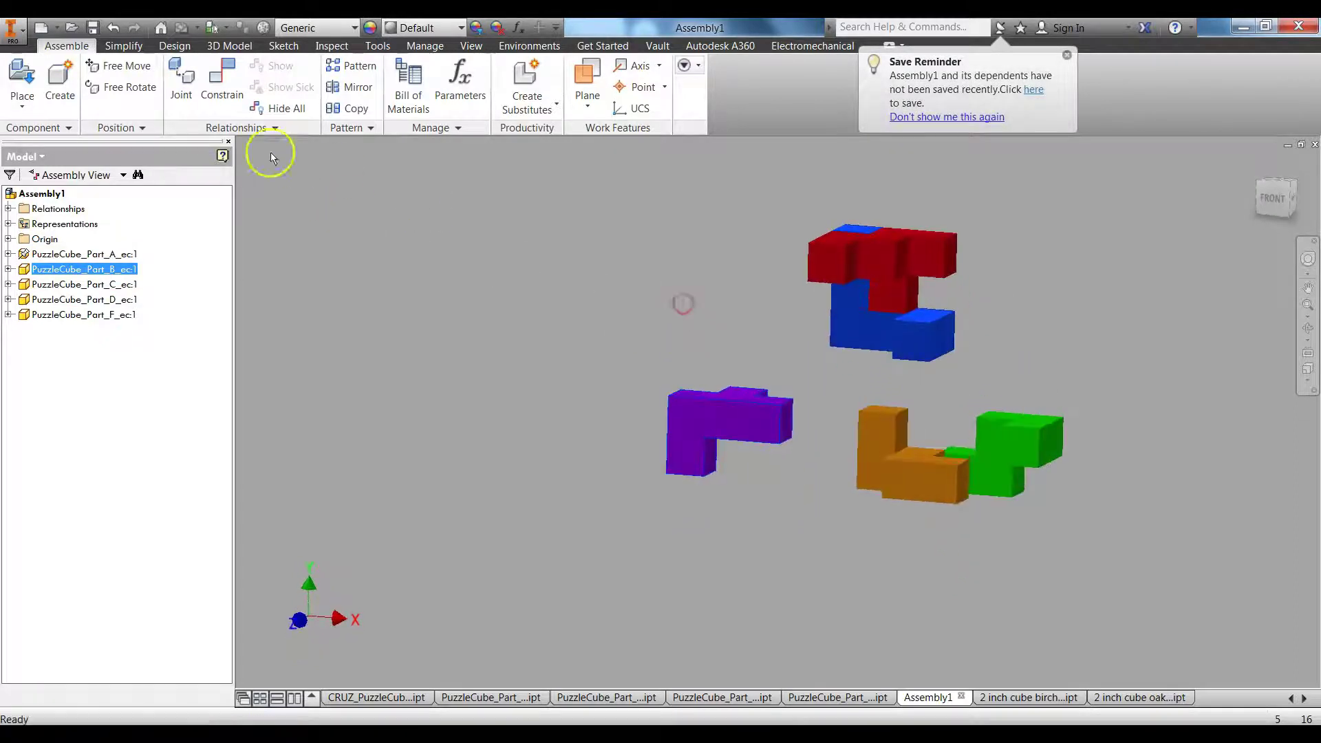
left_click(231, 96)
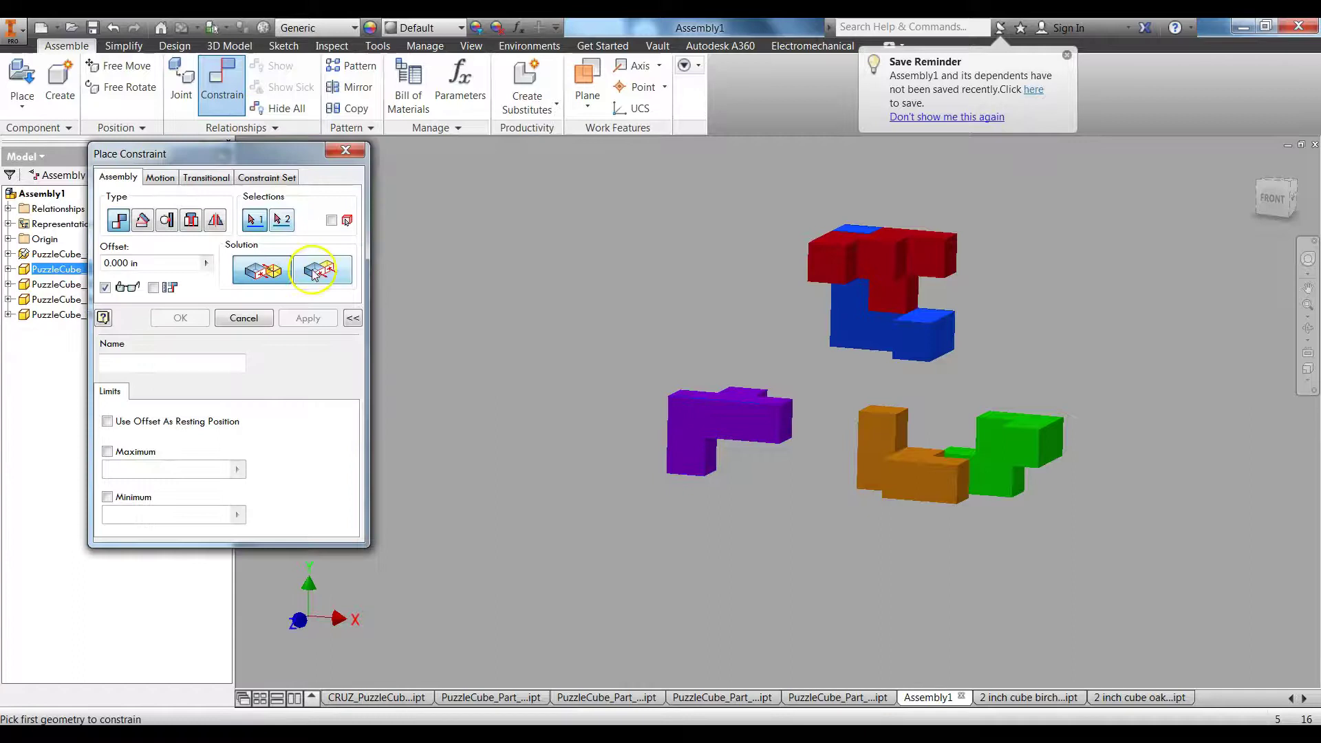
left_click(313, 271)
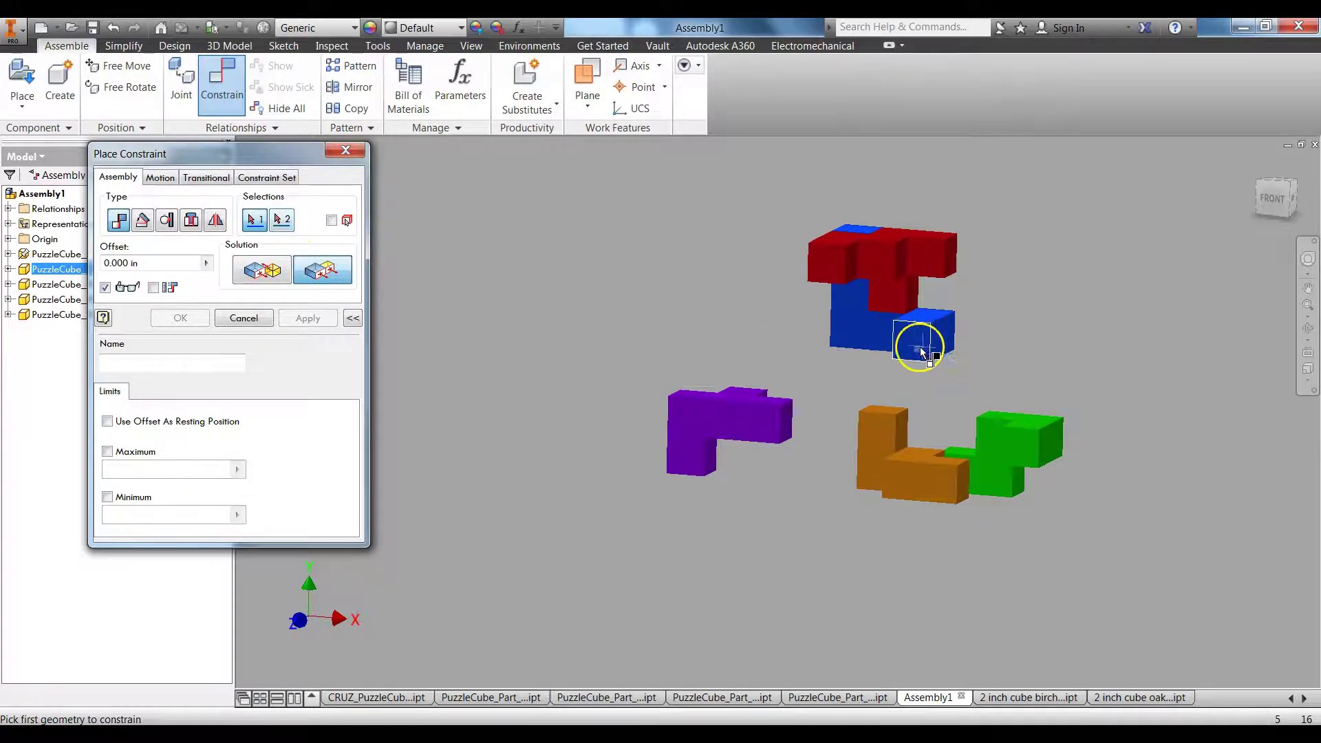
scroll(921, 351, "up", 4)
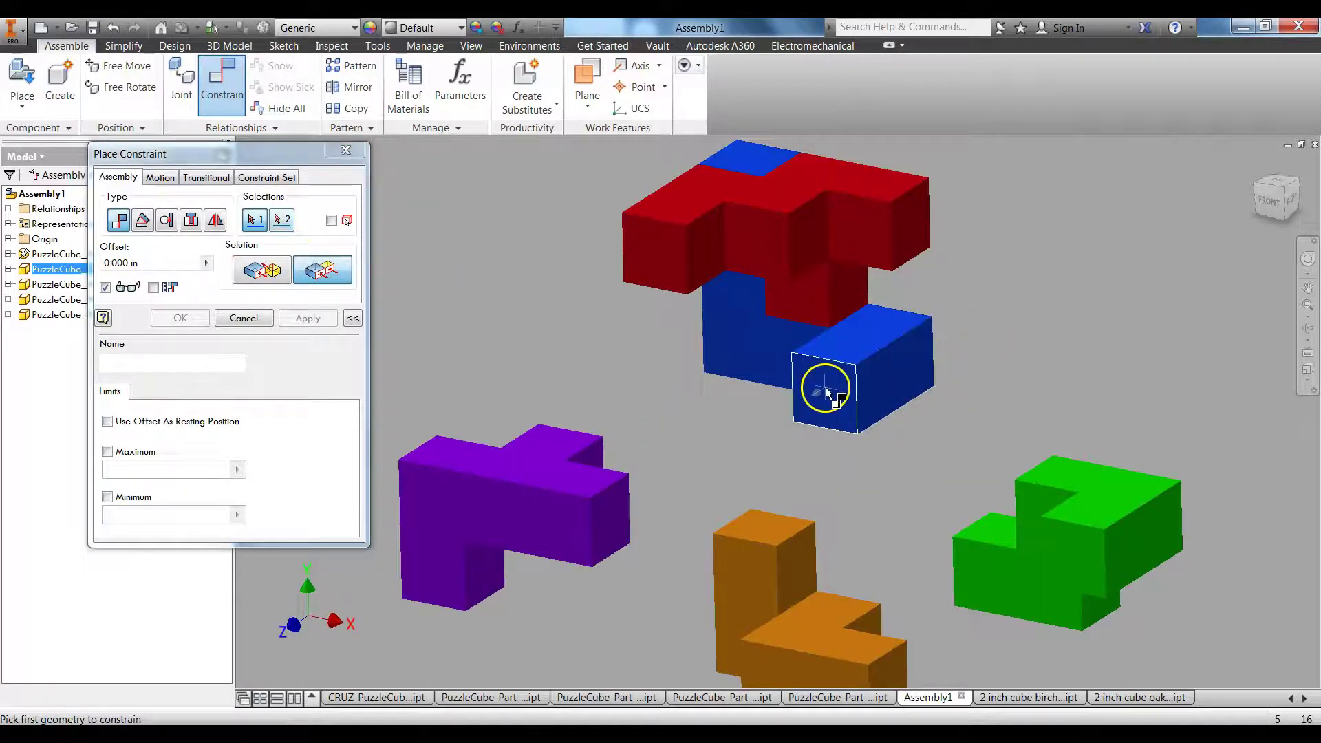
left_click(829, 394)
left_click(560, 522)
middle_click_drag(655, 468, 846, 395, "shift")
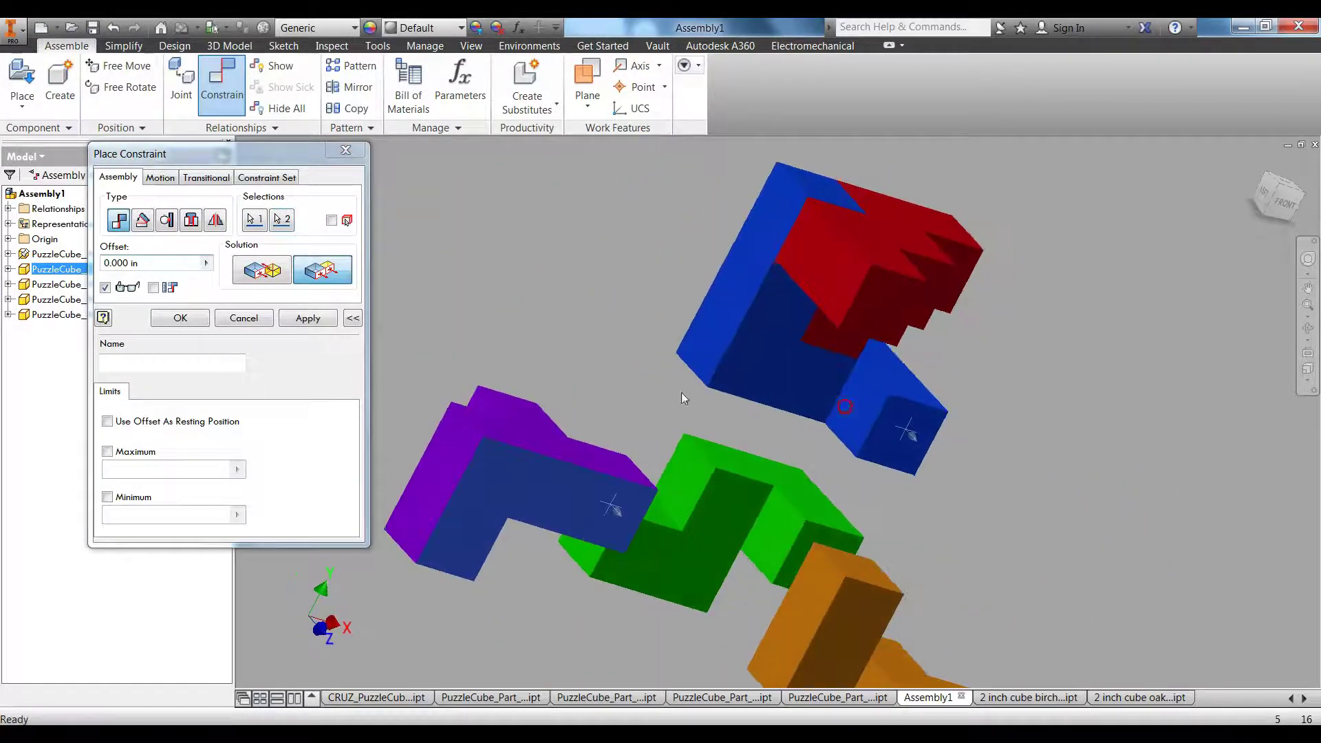
left_click(310, 319)
Step: Try to flush purple Part B's left side face with the left side face of red Part C
left_click(787, 286)
left_click(819, 265)
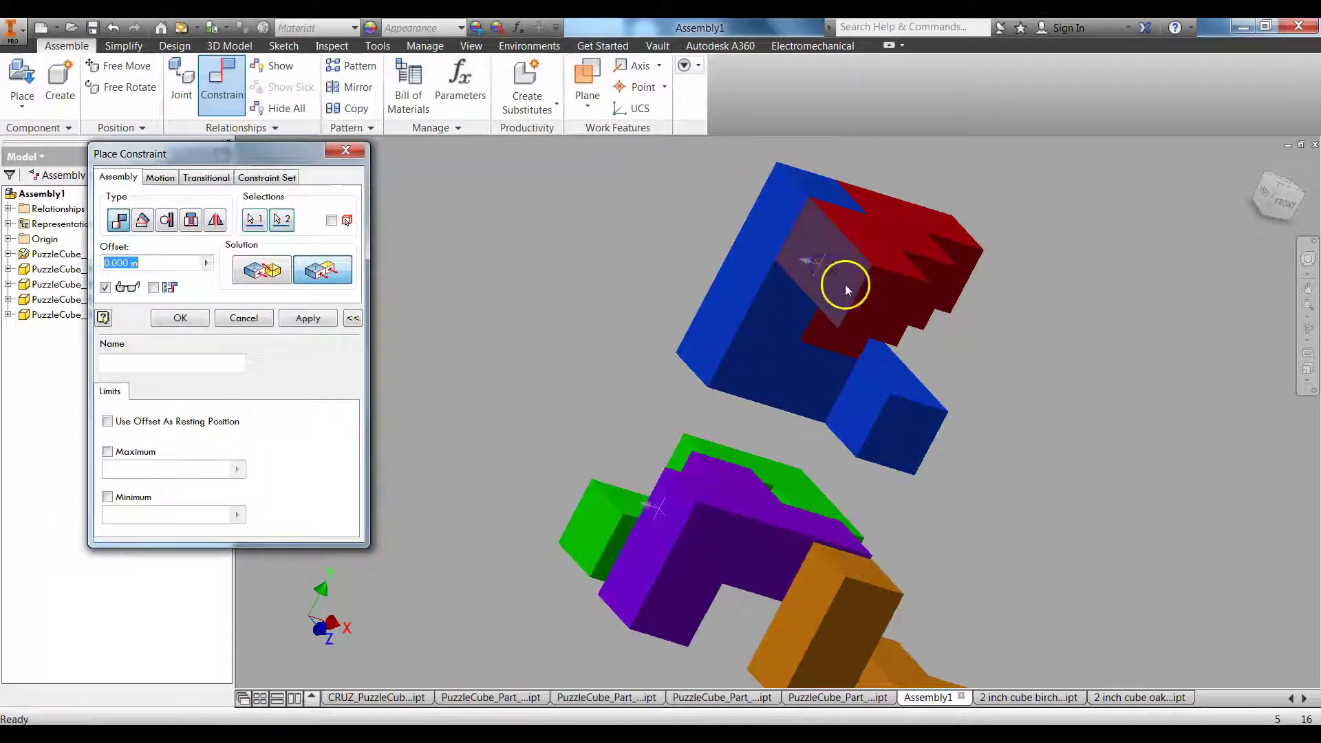
left_click(307, 318)
Step: Try to flush the bottom face of purple Part B with the bottom face of blue Part A, and end the constraint command
middle_click_drag(884, 415, 974, 400, "shift")
left_click(486, 653)
left_click(531, 485)
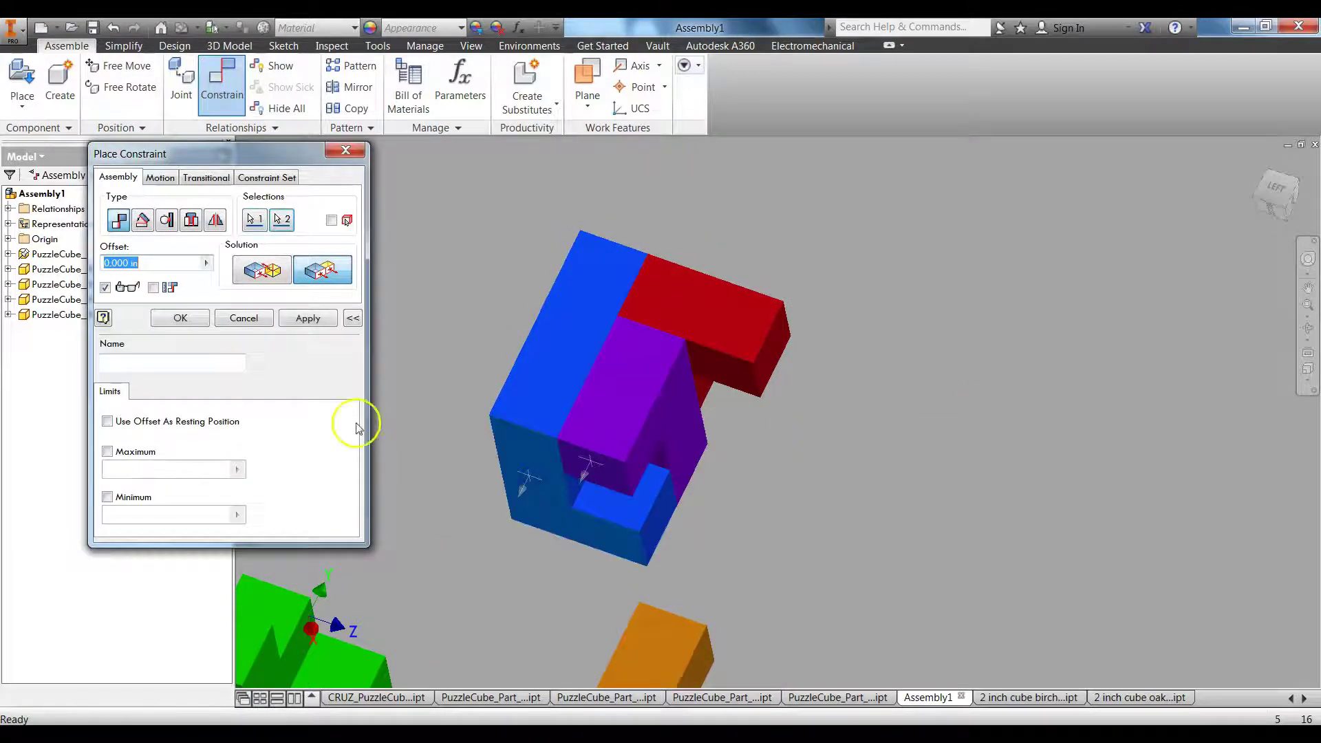
left_click(309, 319)
left_click(344, 152)
Step: Check purple Part B's placement against the assembled cube in the design PDF and undo its flush constraints
middle_click_drag(545, 242, 650, 336, "shift")
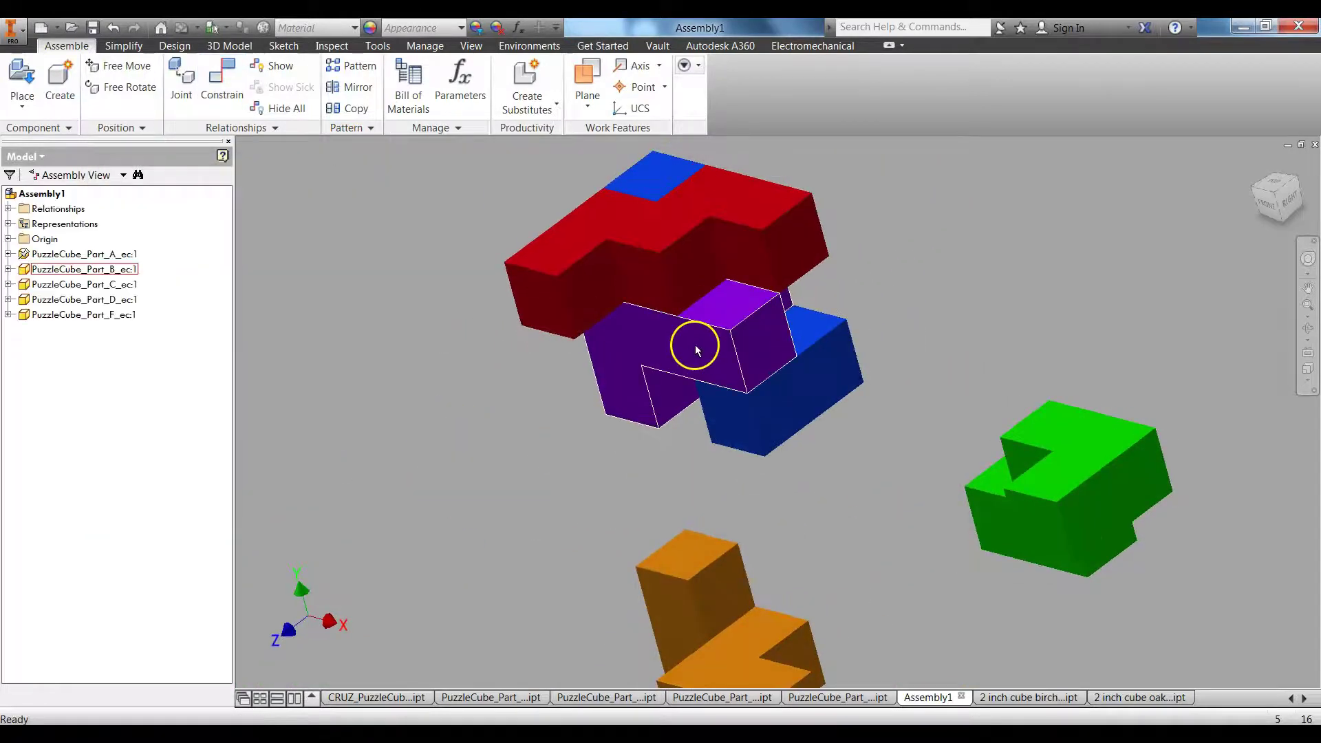
left_click_drag(734, 346, 688, 408)
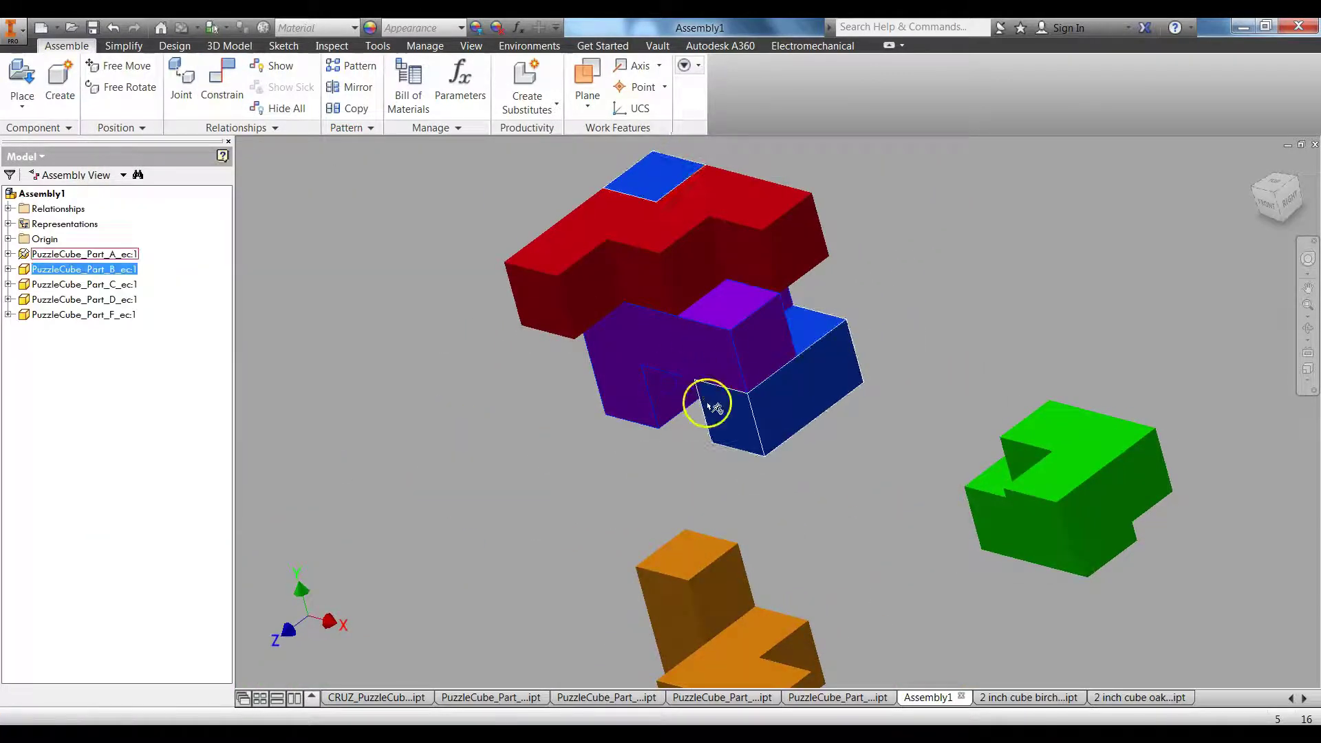
middle_click_drag(731, 486, 684, 460, "shift")
key("alt+Tab")
key("alt+Tab")
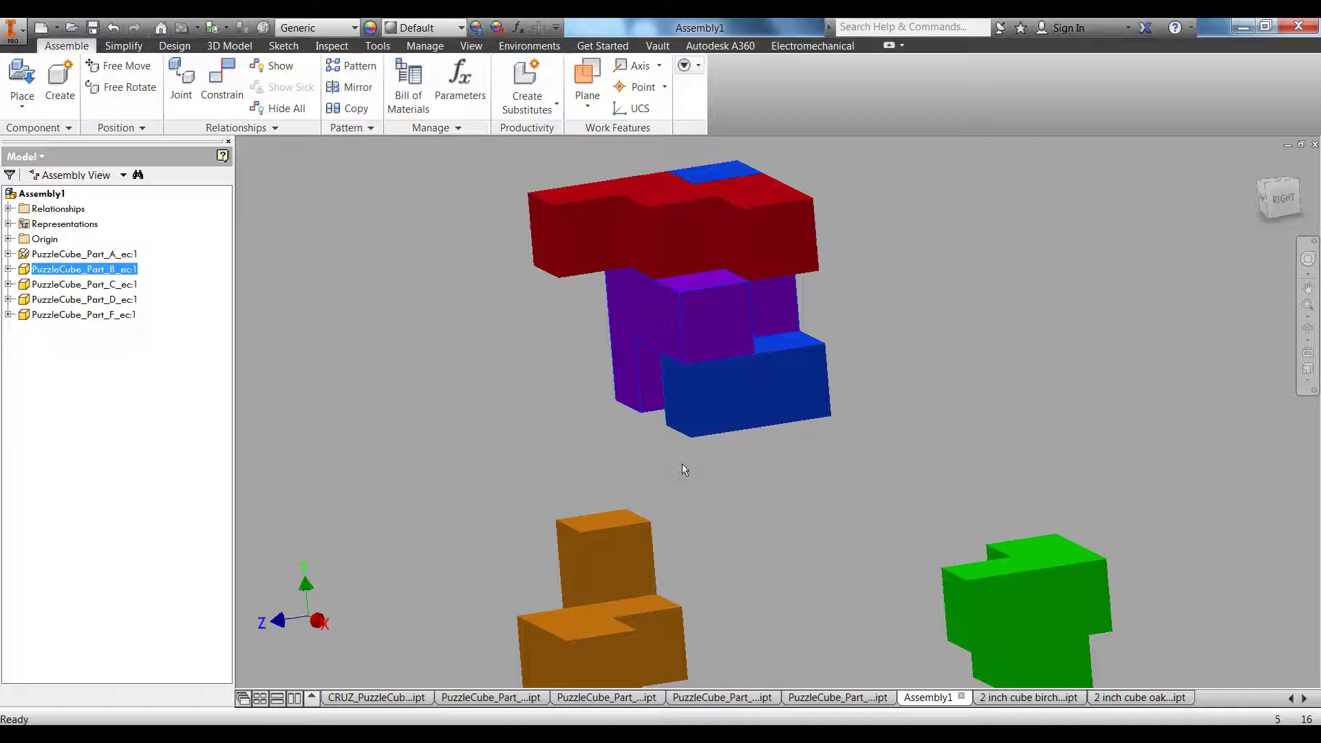
left_click(736, 454)
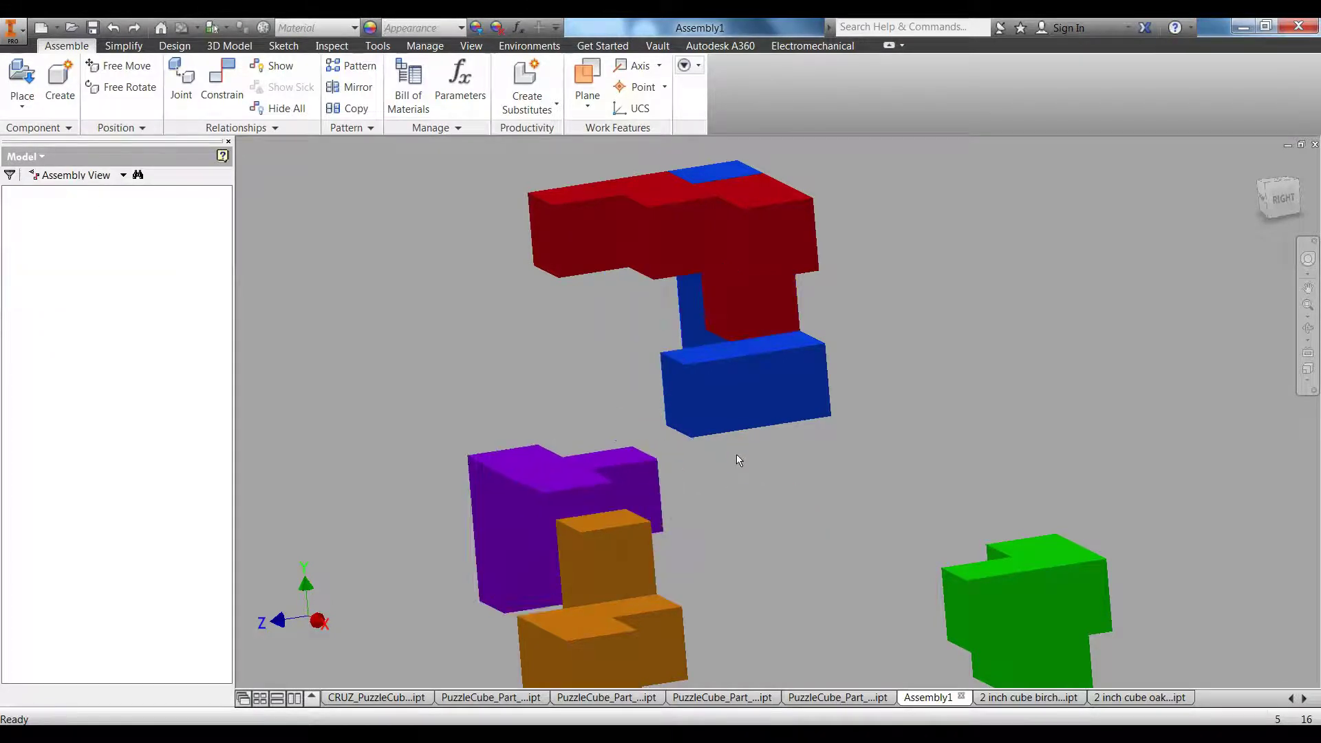
Step: Apply a flush constraint between the front face of purple Part B and the front end face of red Part C
left_click(237, 108)
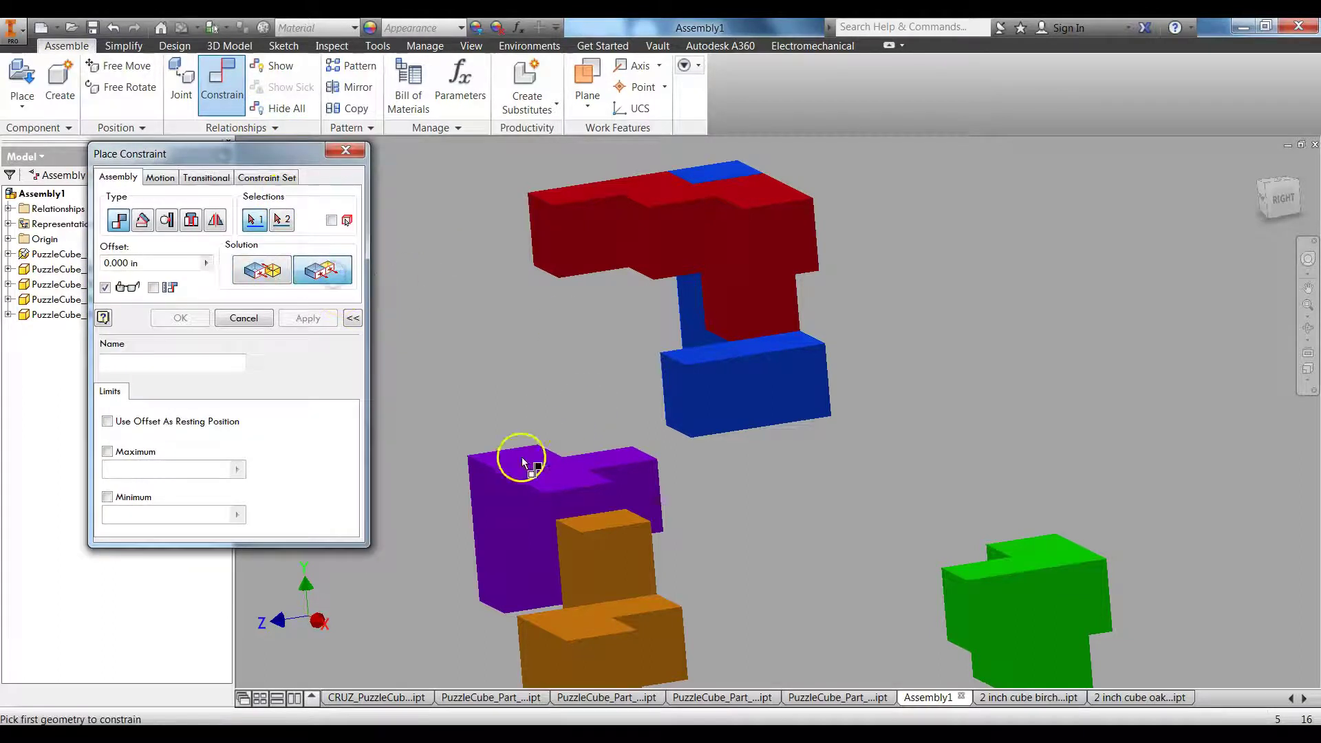
left_click(483, 489)
left_click(537, 242)
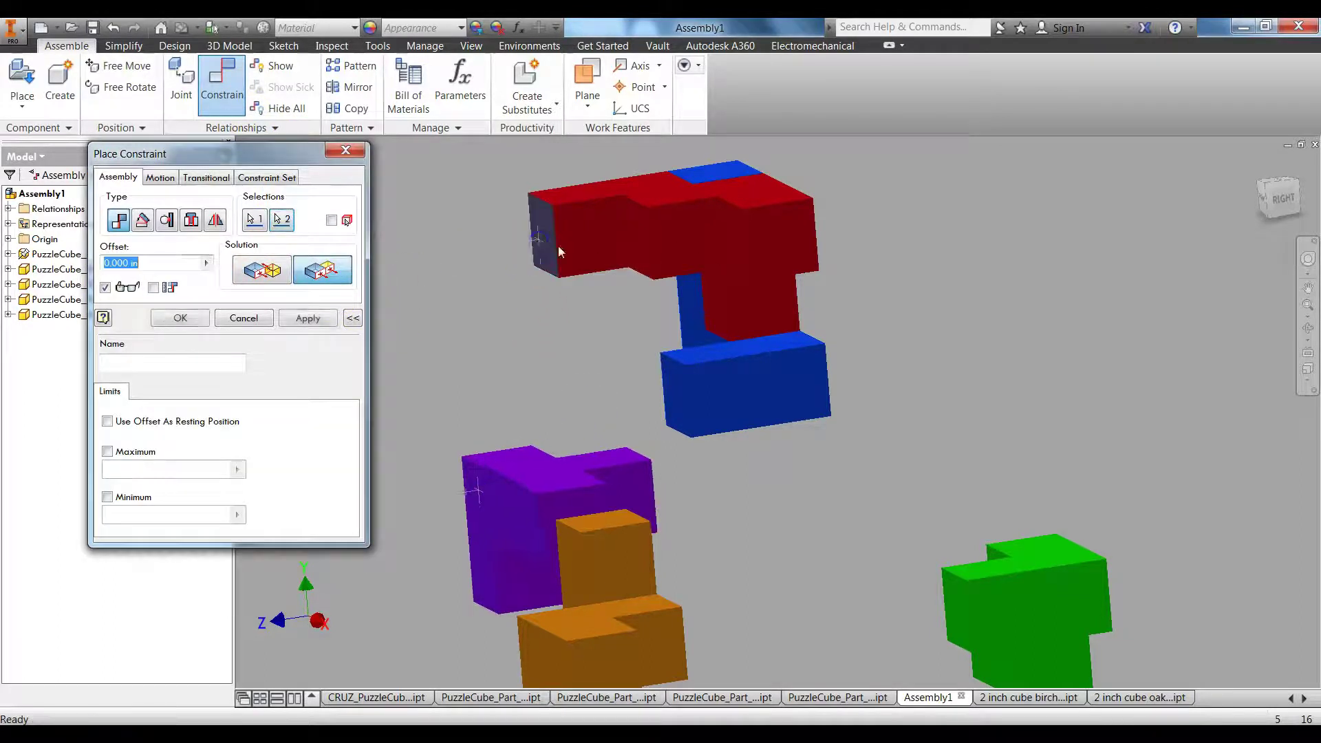
left_click_drag(629, 386, 683, 407)
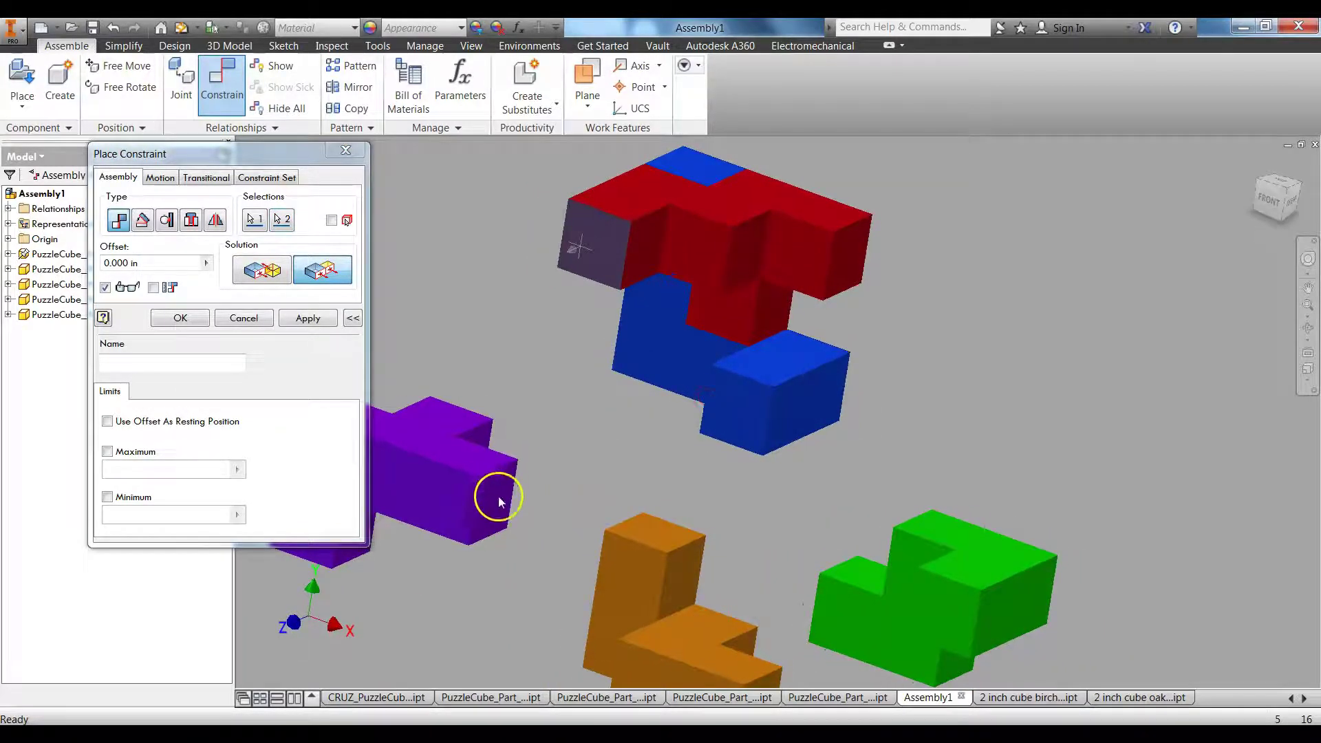
left_click(326, 327)
Step: Flush the right end face of purple Part B with the right side face of blue Part A's base
left_click(503, 494)
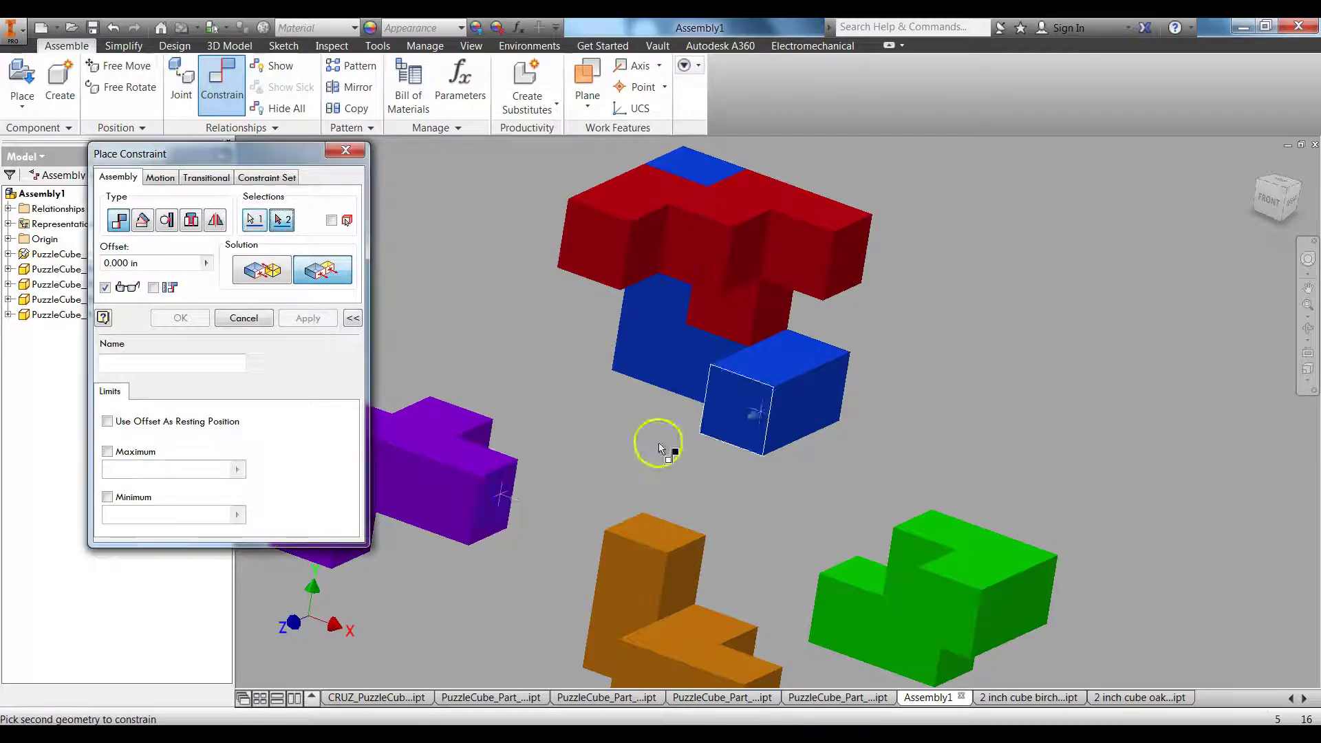
left_click(789, 408)
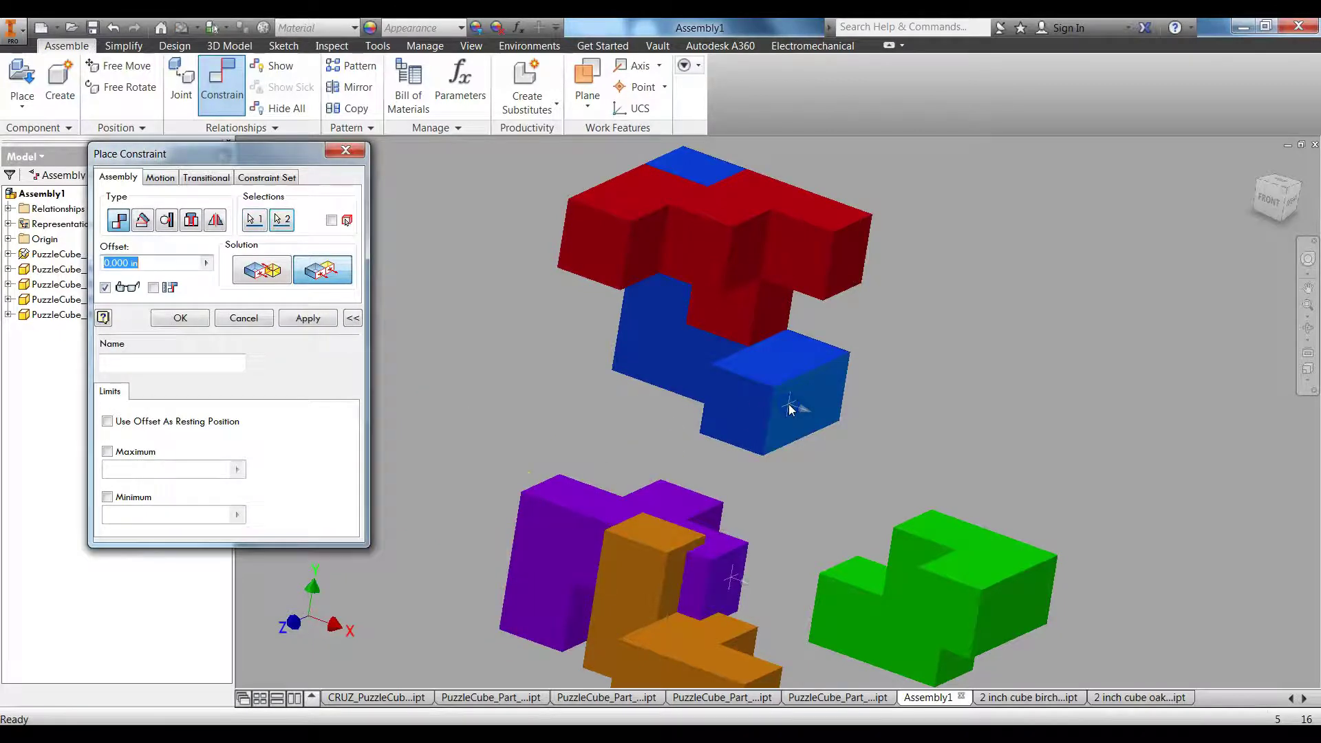
left_click(319, 317)
Step: Apply a flush constraint between the bottom faces of purple Part B and blue Part A, and return to the home view
left_click_drag(592, 399, 757, 375)
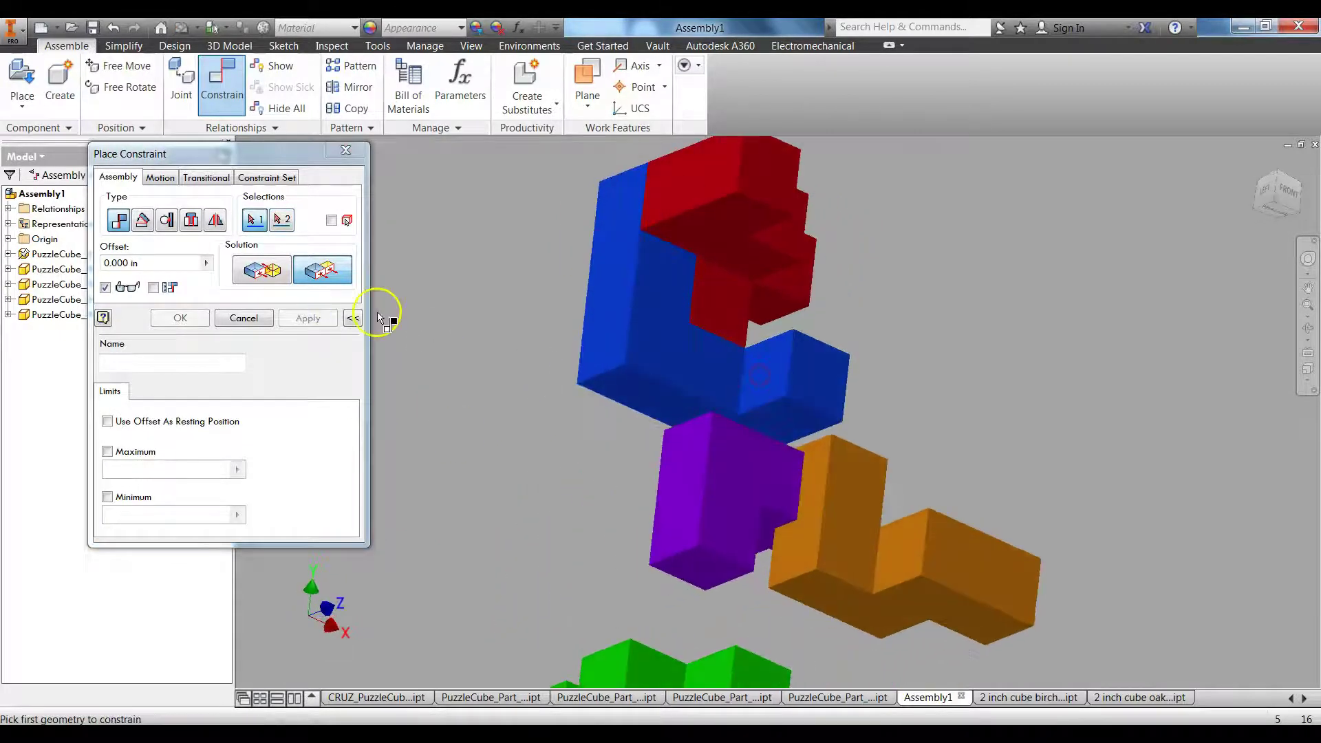
left_click(694, 563)
left_click(647, 396)
middle_click_drag(840, 387, 662, 440, "shift")
left_click(1256, 165)
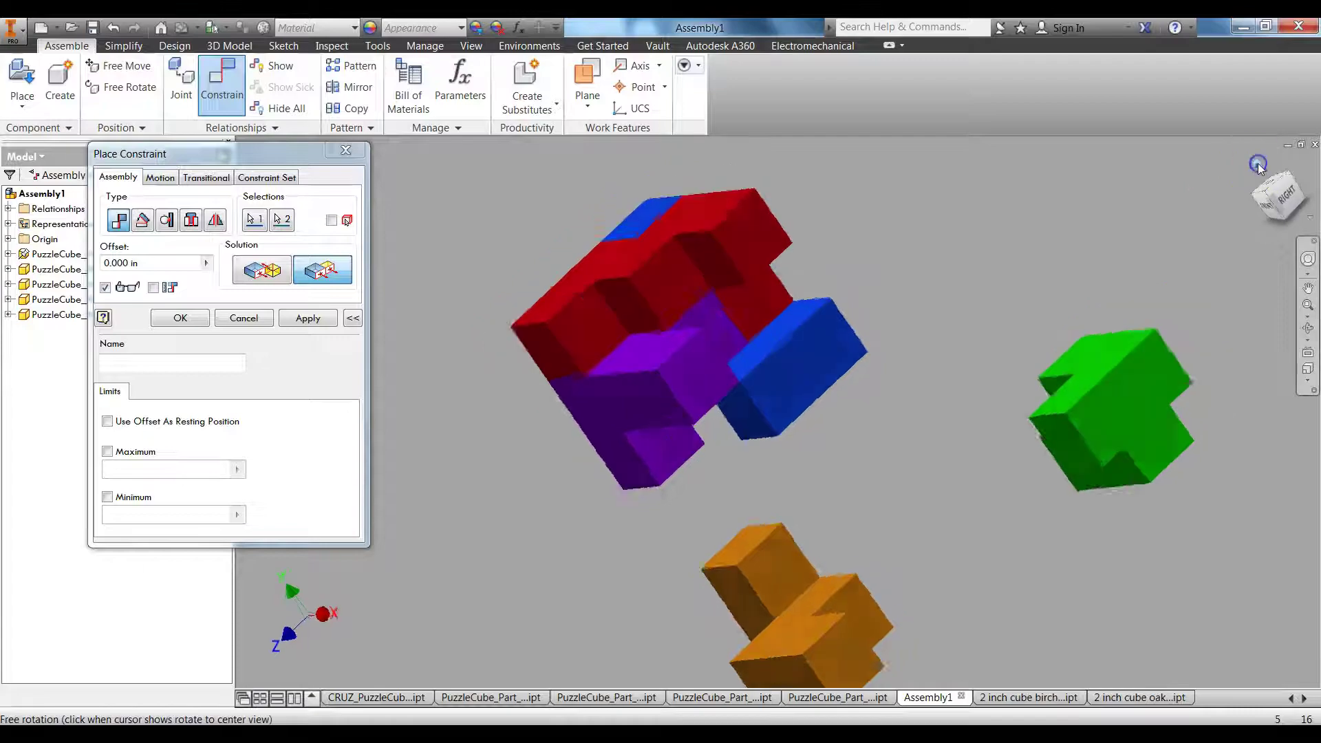
Step: Compare purple Part B's placement with the assembled cube in the design PDF and examine where and how the green part fits
key("alt+Tab")
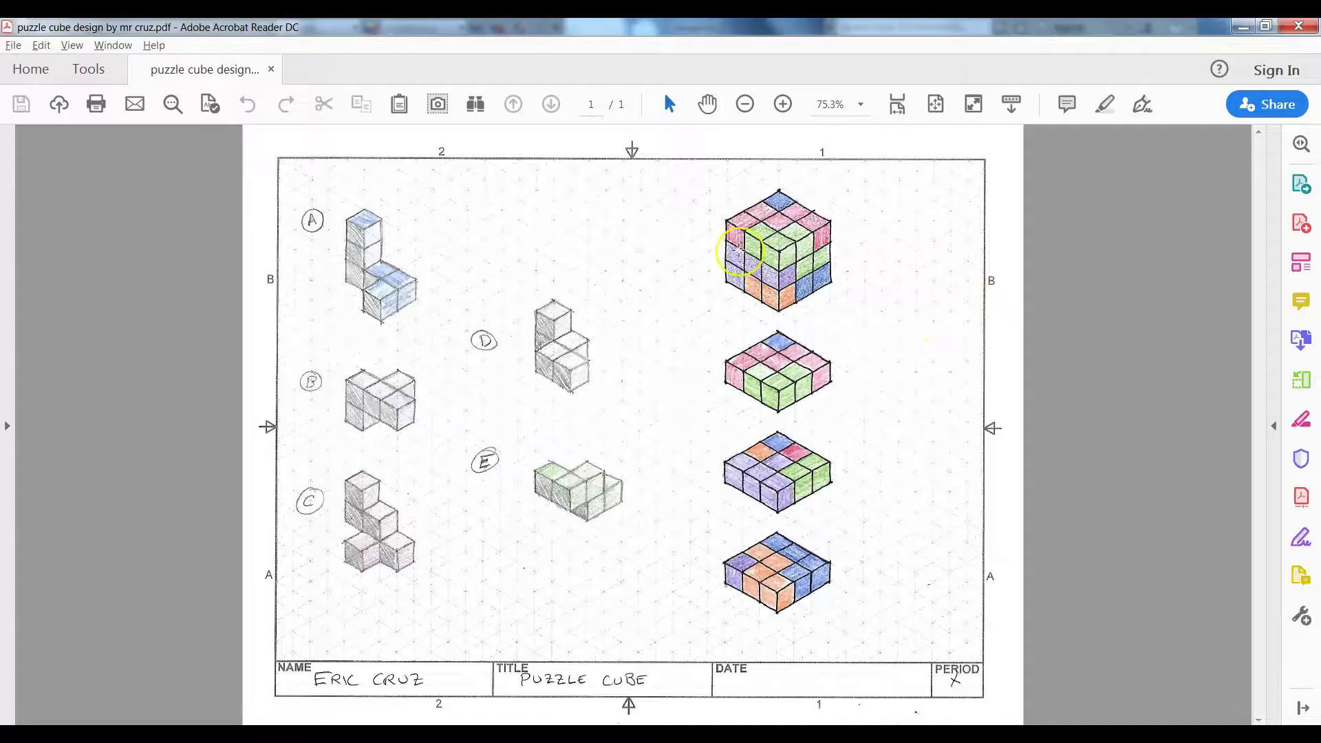
key("alt+Tab")
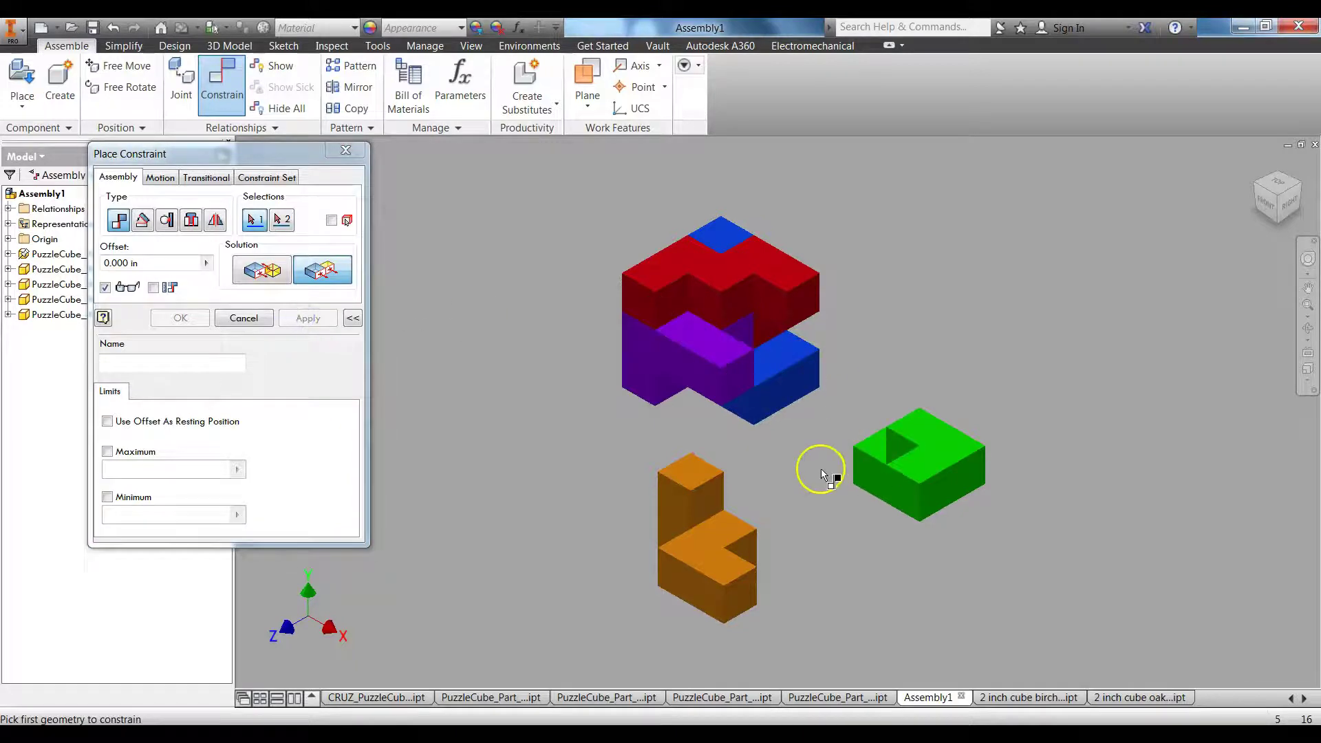
key("alt+Tab")
key("alt+Tab")
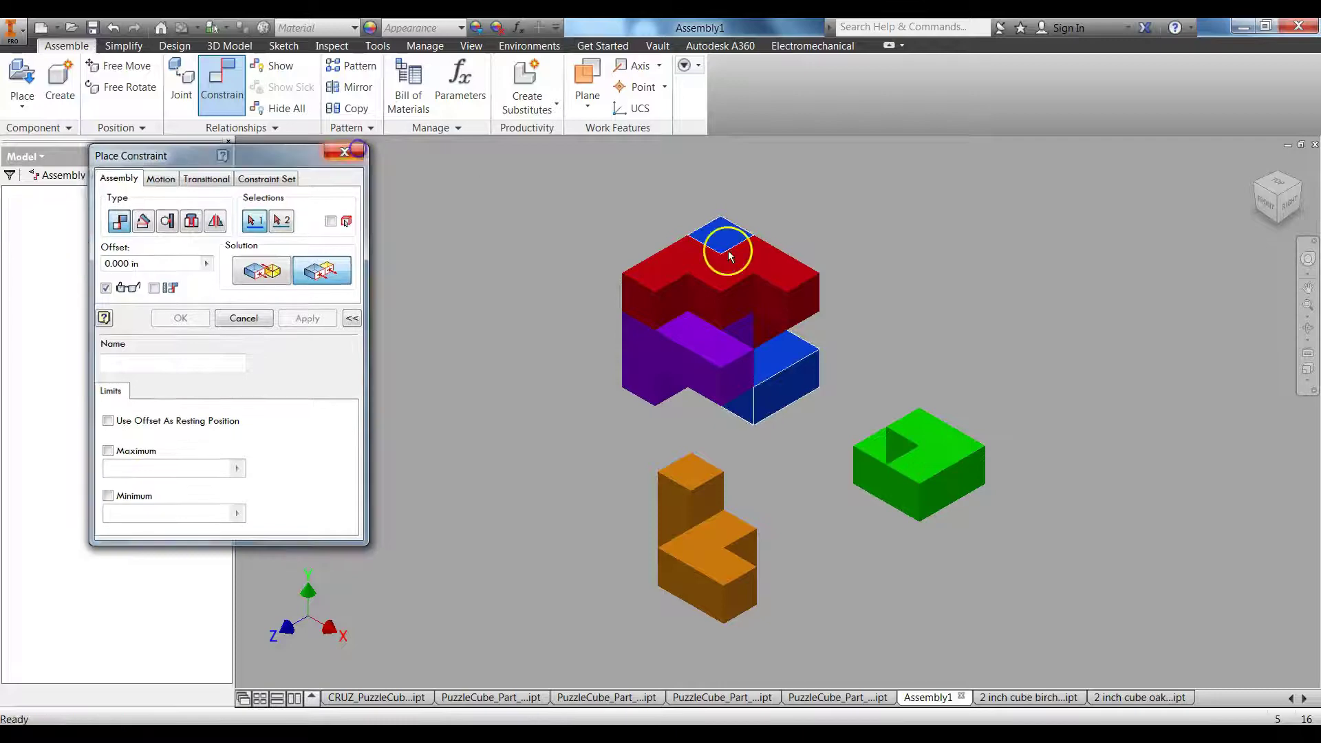
key("alt+Tab")
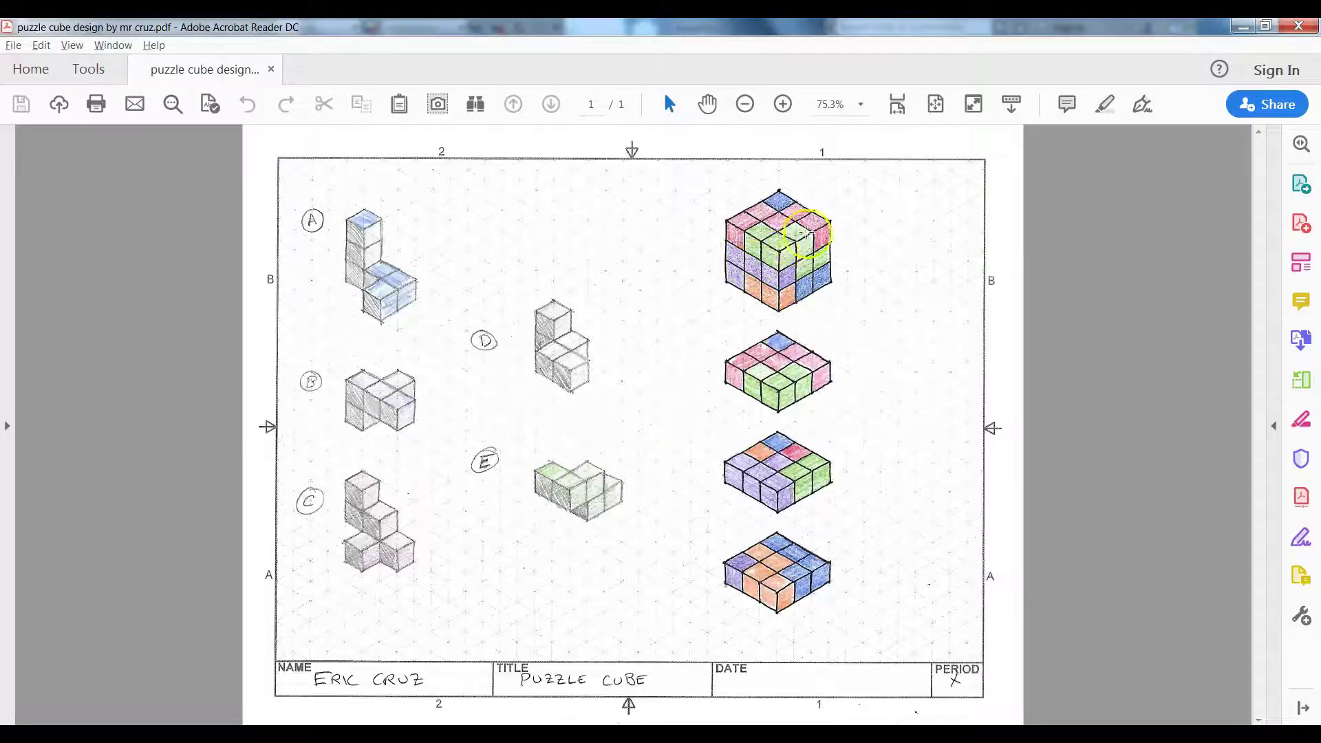
key("alt+Tab")
mouse_move(970, 393)
middle_mouse_down("shift")
mouse_move(852, 442)
mouse_move(1011, 419)
mouse_move(981, 414)
middle_mouse_up("shift")
left_click(922, 490)
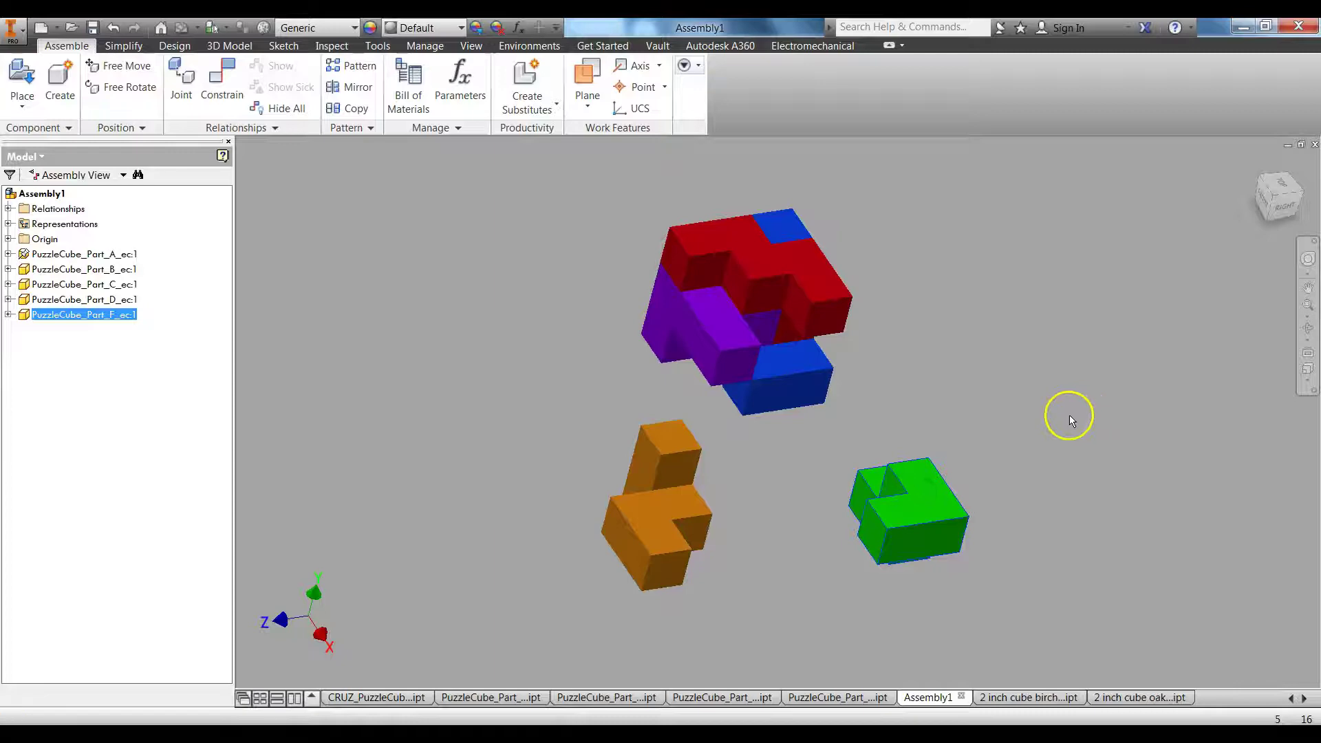
left_click(1069, 416)
key("alt+Tab")
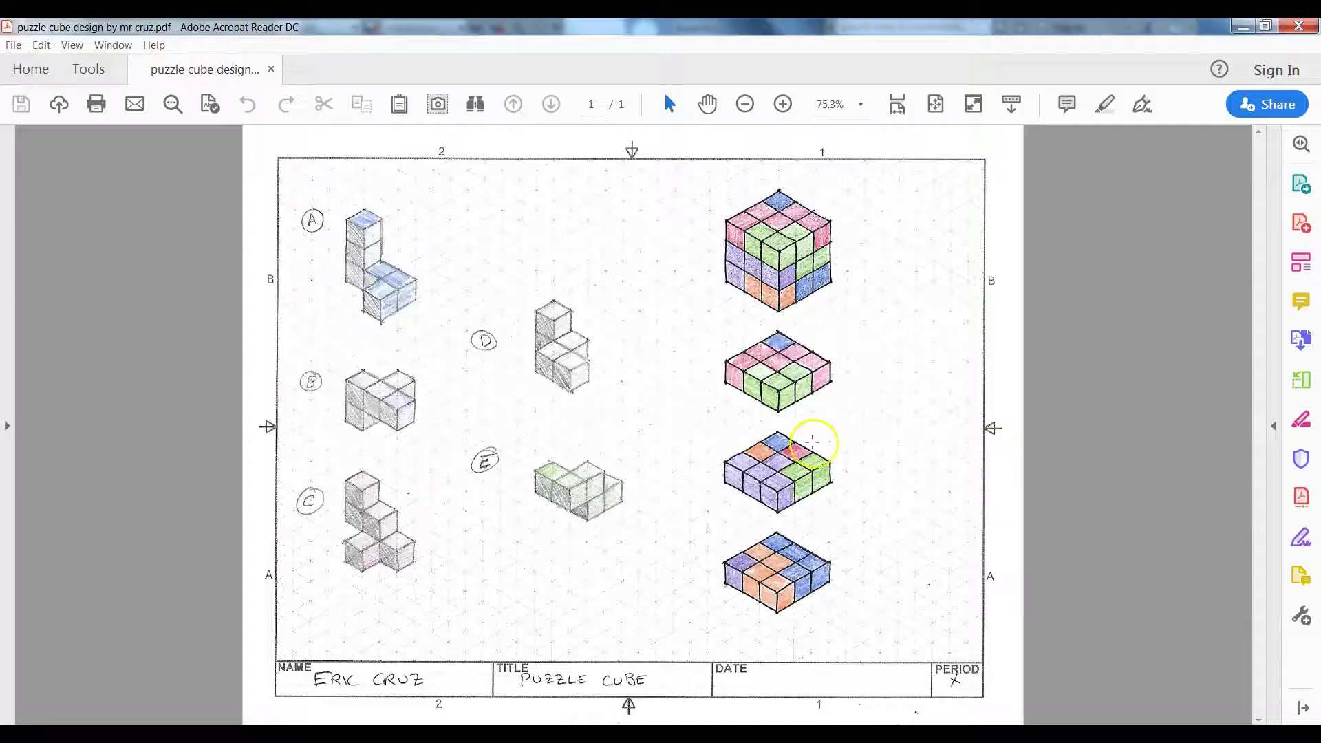
key("alt+Tab")
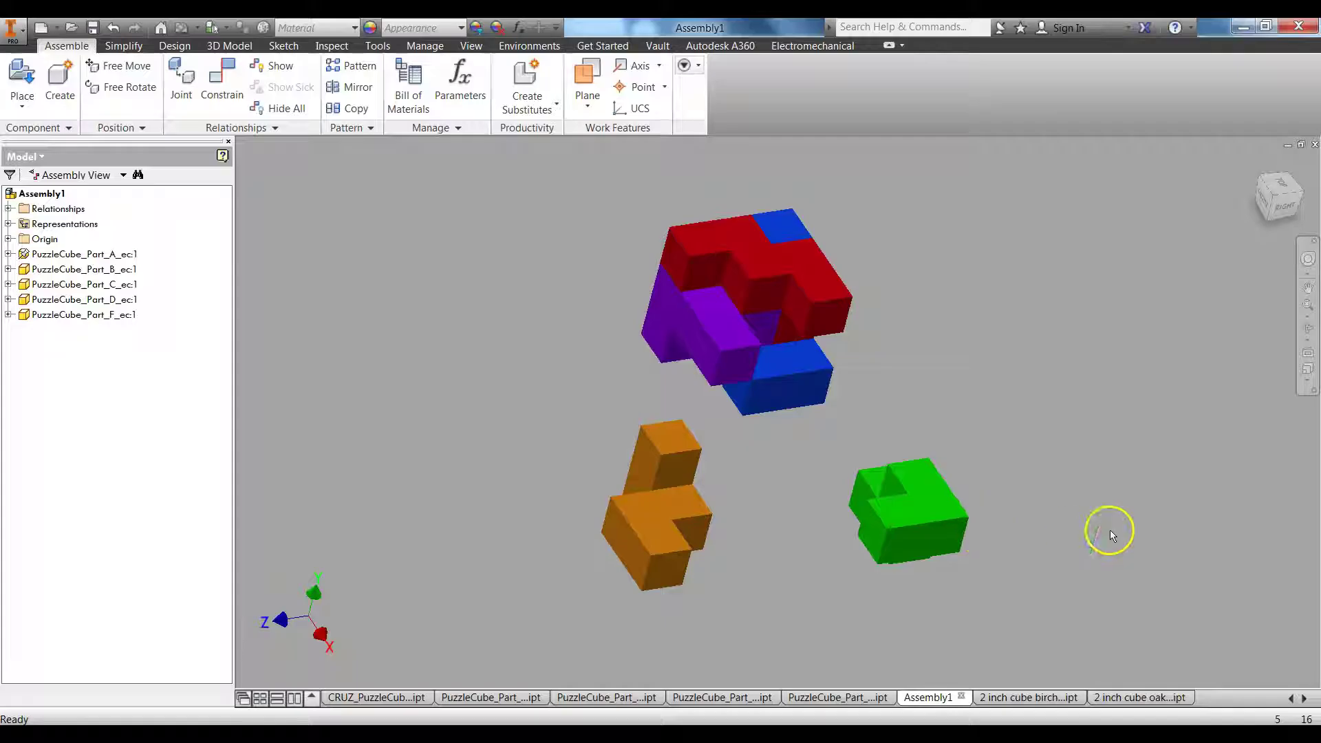
Step: Free-rotate green Part F until its L-shaped face points up, and compare its orientation with the assembled cube in the design PDF
left_click(922, 511)
right_click(921, 510)
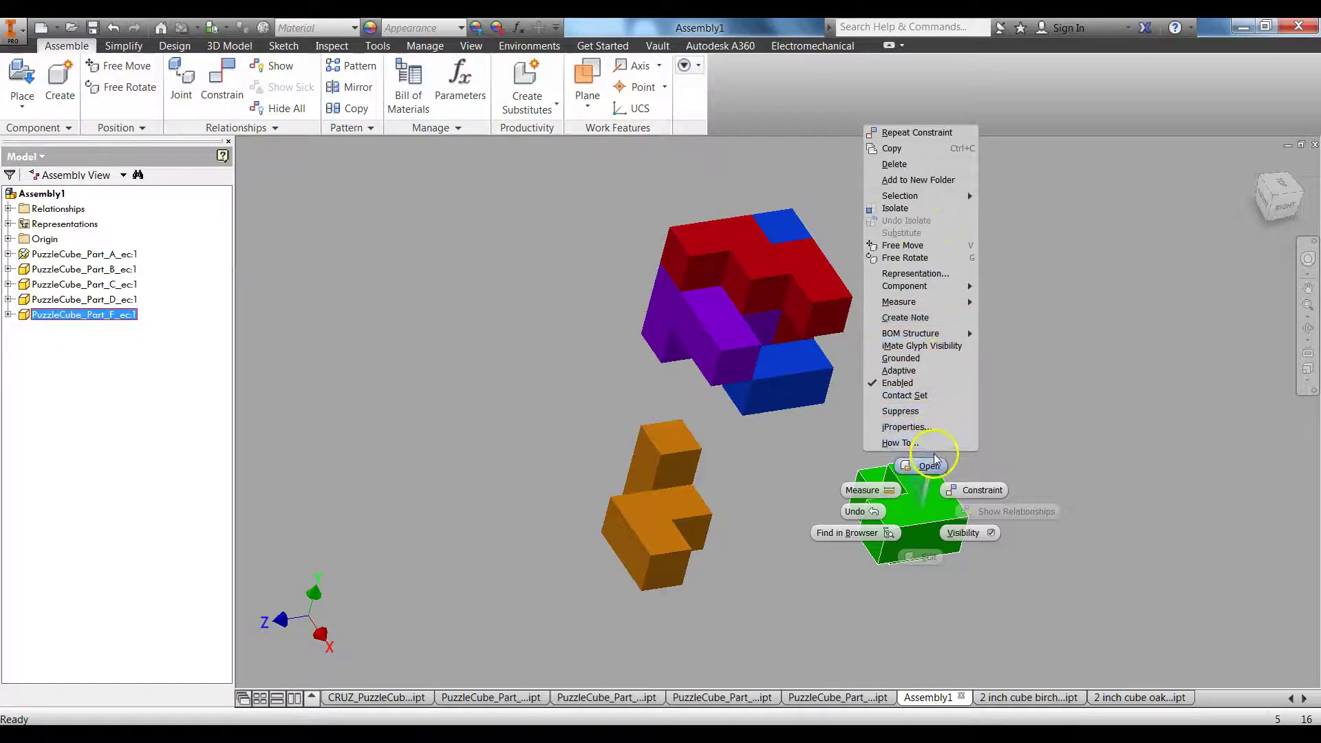
left_click(914, 257)
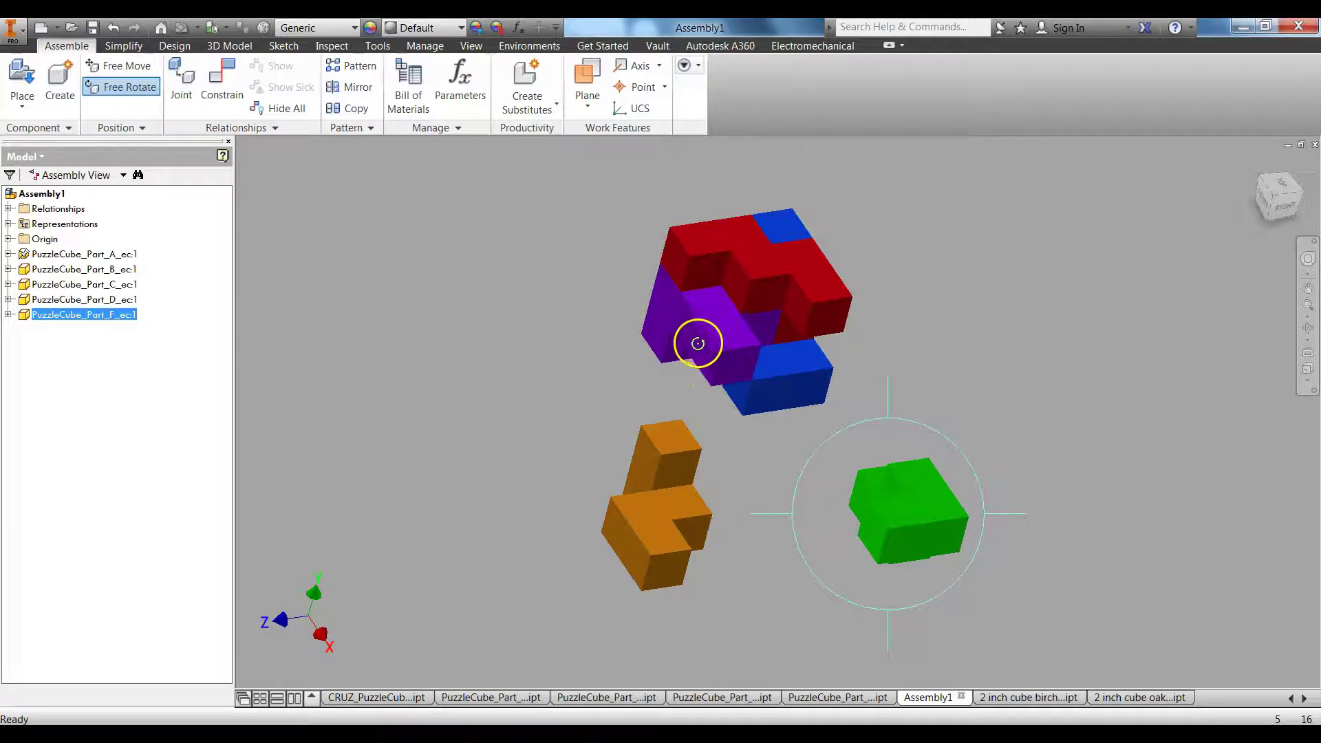
left_click_drag(697, 370, 983, 464)
left_click_drag(590, 399, 925, 499)
left_click_drag(697, 387, 673, 414)
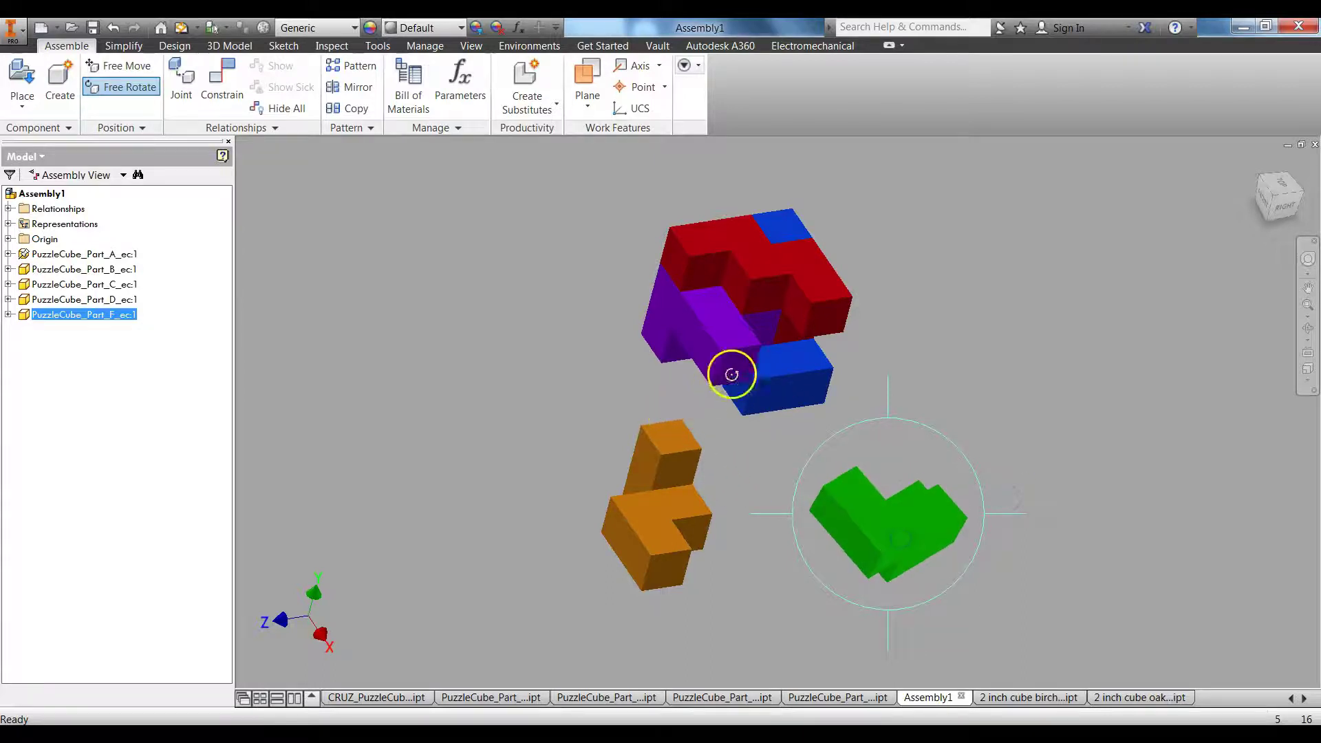
left_click_drag(732, 374, 1002, 448)
key("Escape")
key("alt+Tab")
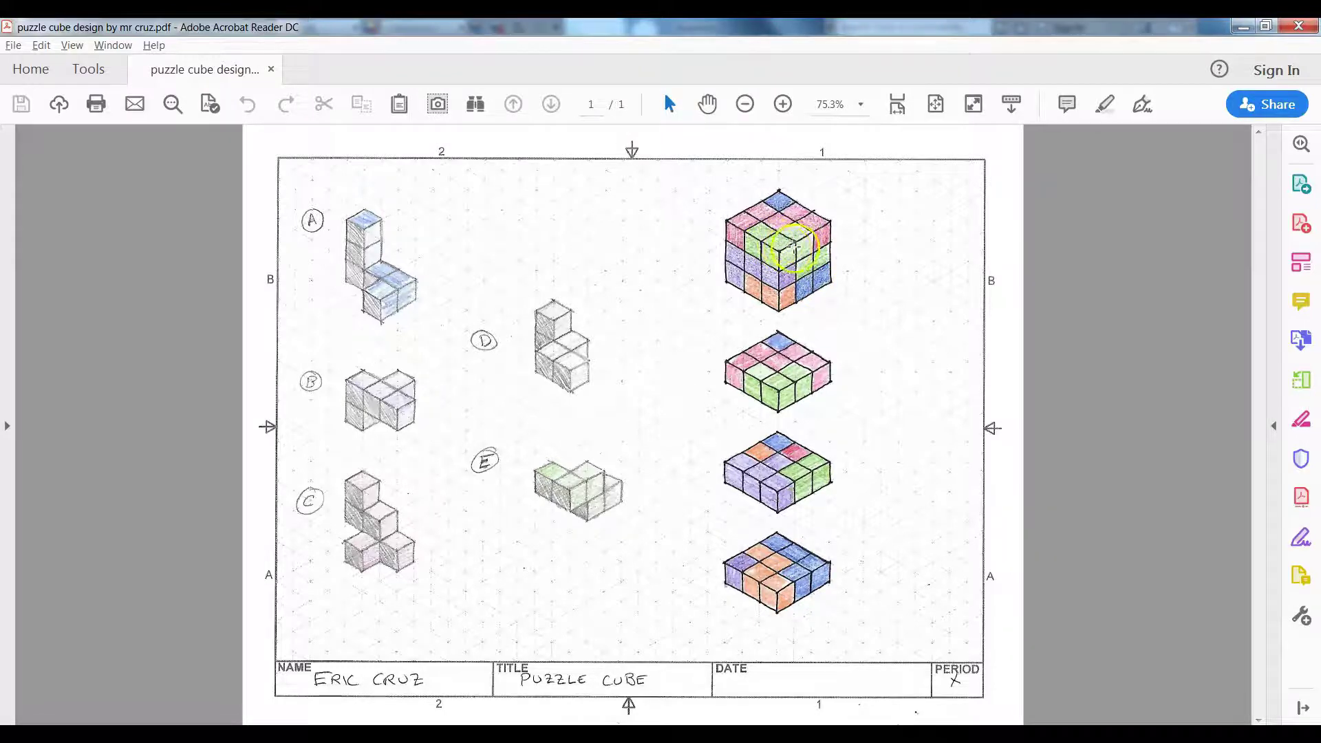
key("alt+Tab")
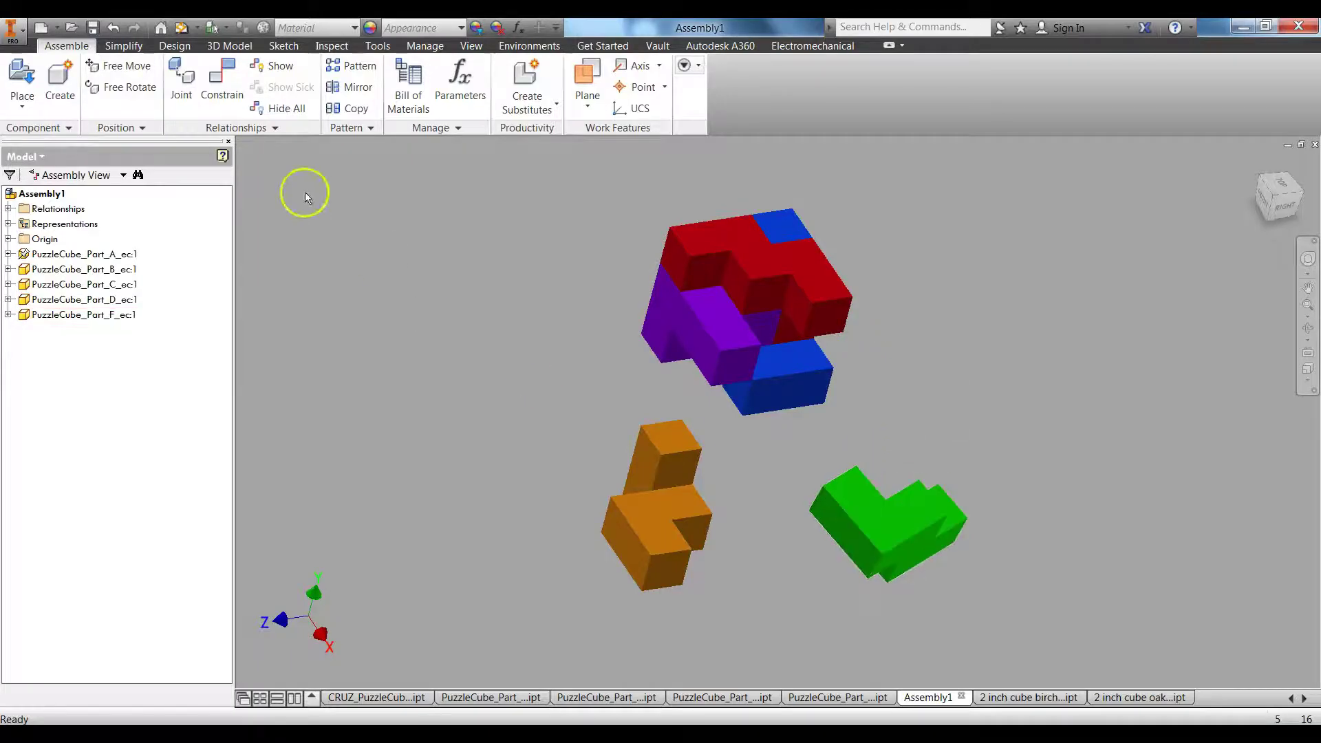
Step: Apply a flush constraint between the top faces of red Part C and green Part F
left_click(227, 97)
left_click(322, 269)
left_click(798, 265)
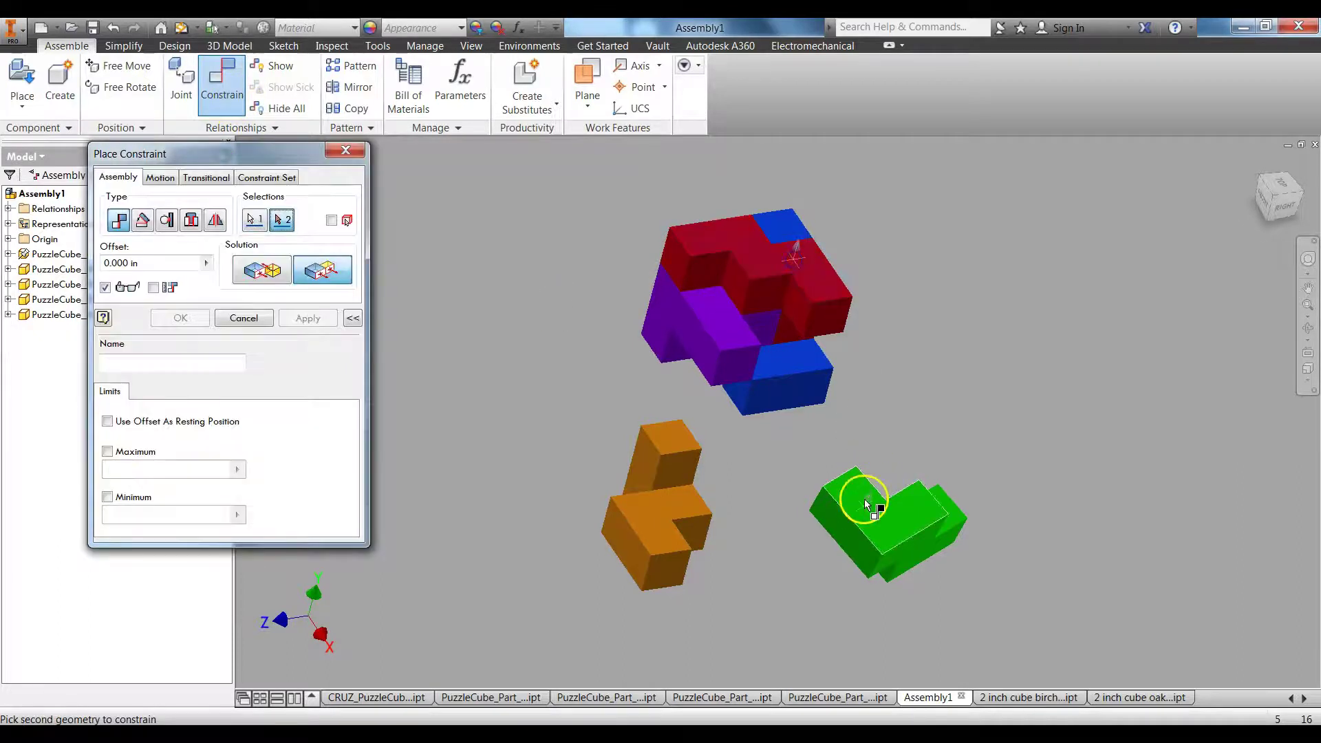
left_click(864, 506)
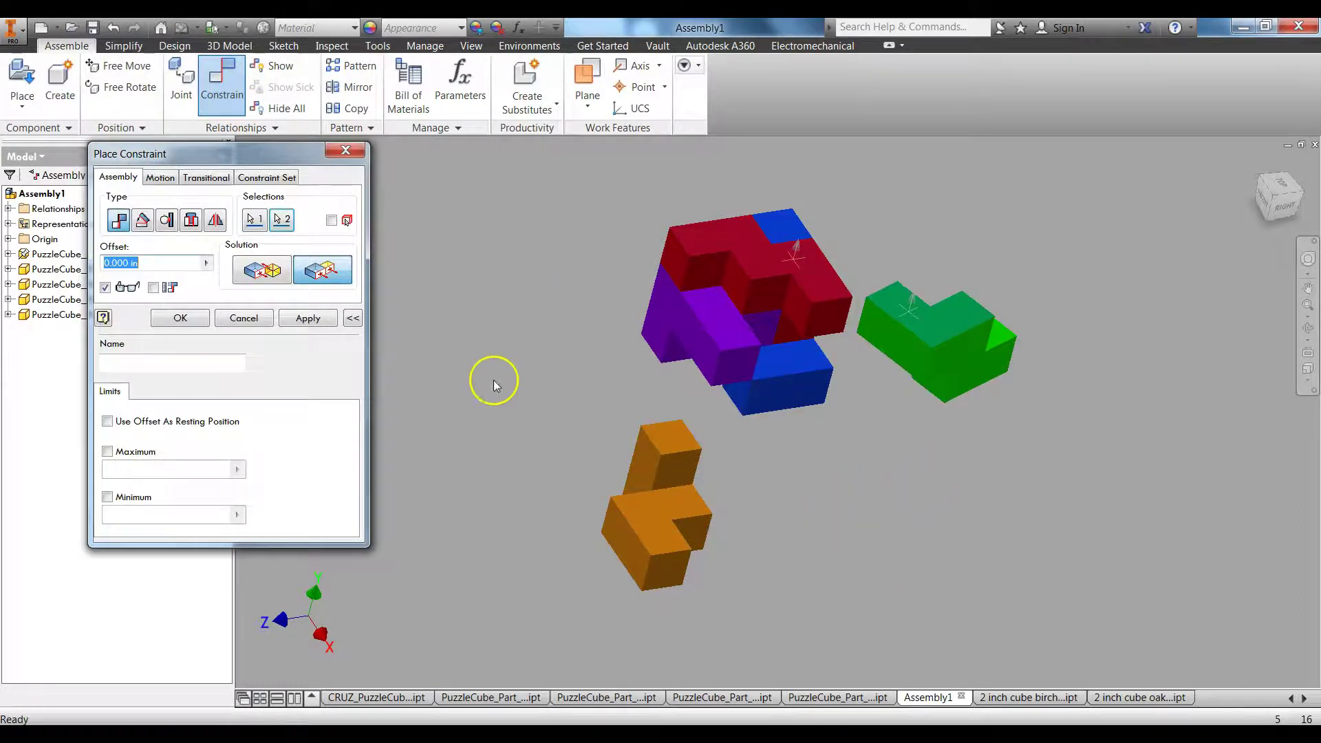
left_click(309, 319)
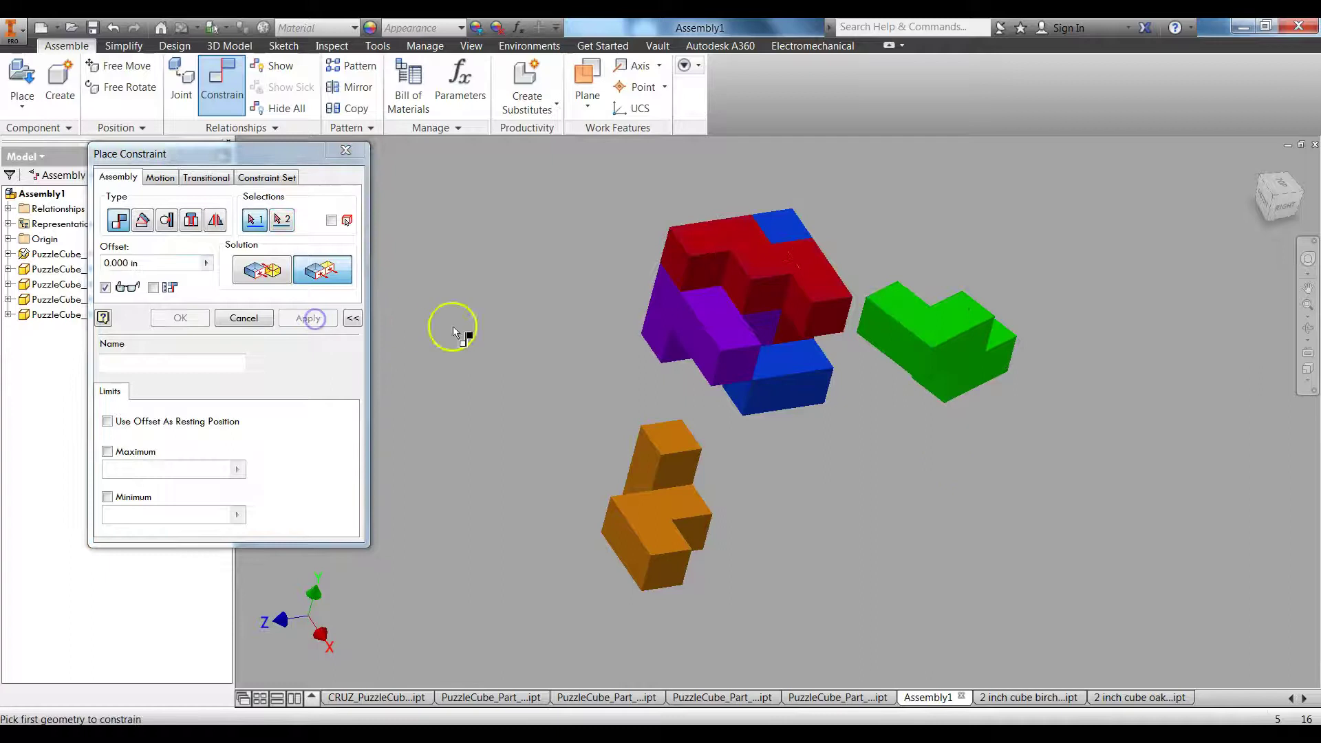
Step: Flush the front face of green Part F with the front end face of red Part C
left_click(672, 260)
left_click(885, 332)
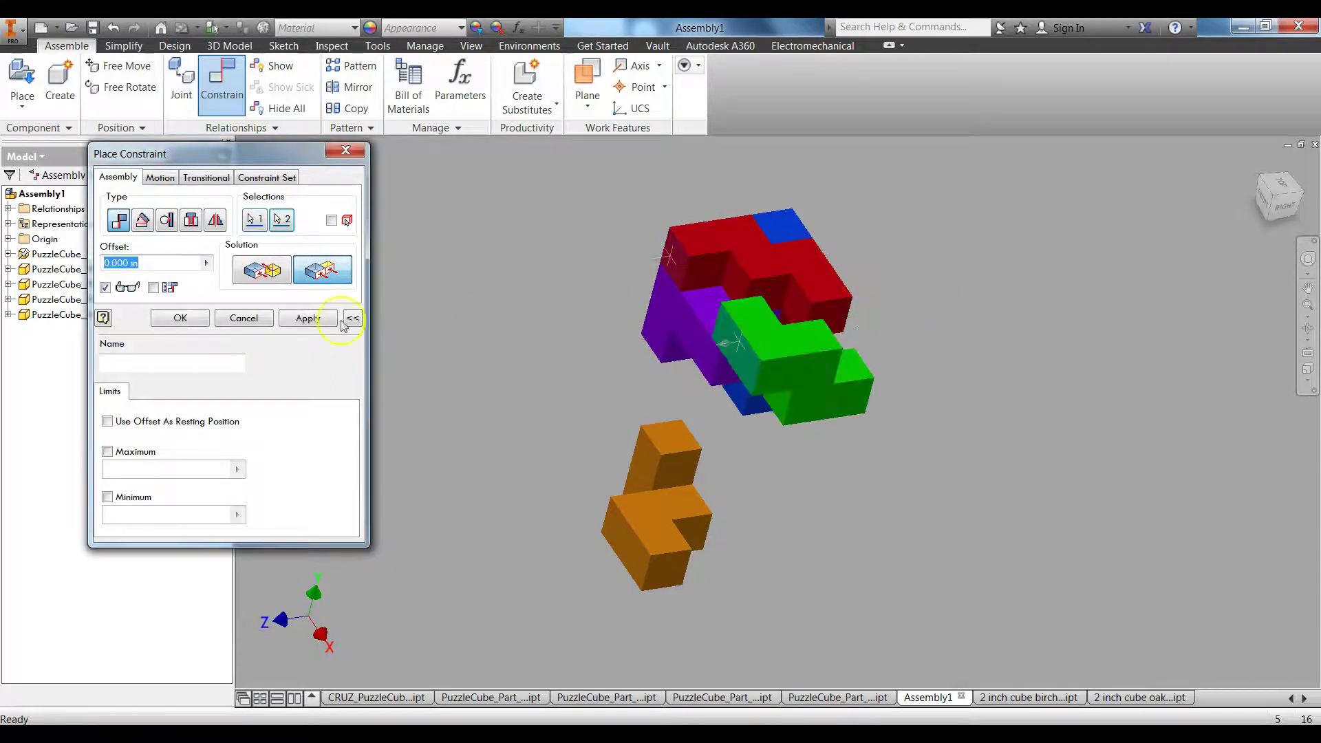
left_click(318, 318)
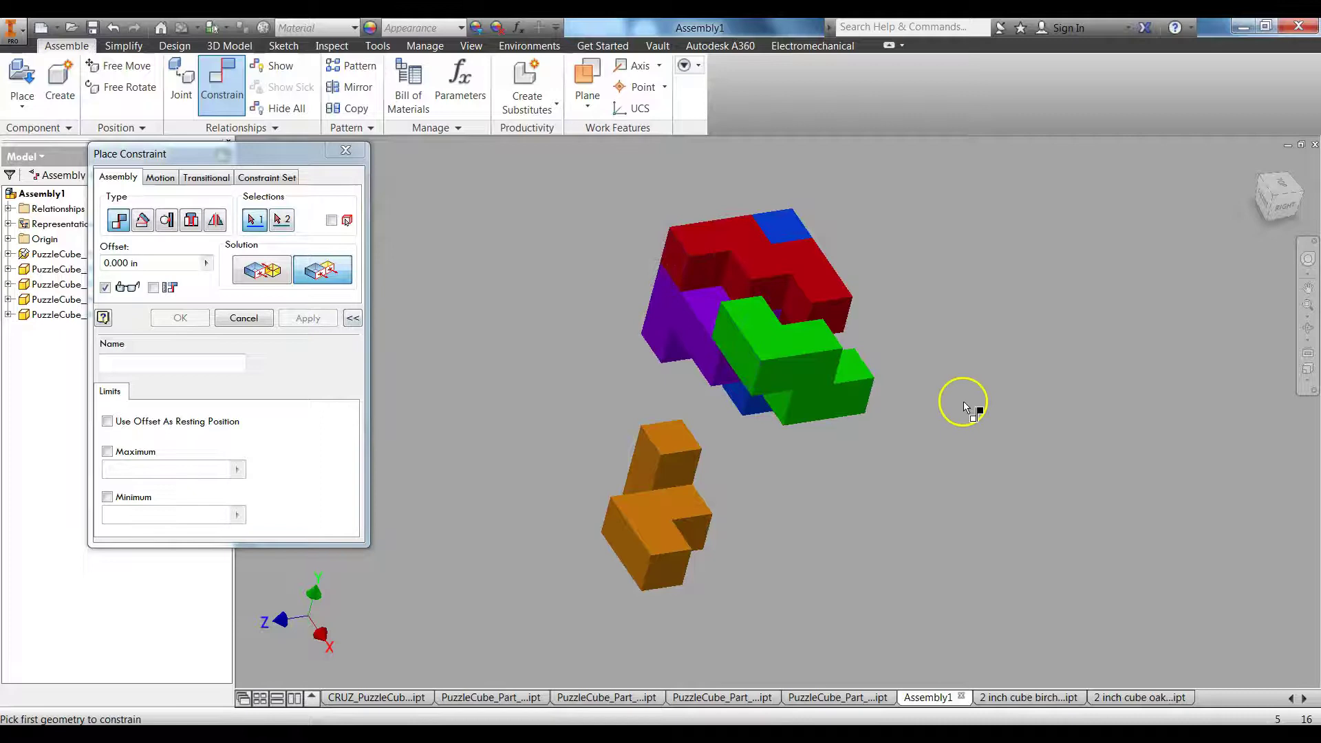
Step: Flush the right side face of green Part F with purple Part B's right end face, and check the home view against the design PDF
left_click(789, 372)
left_click(729, 391)
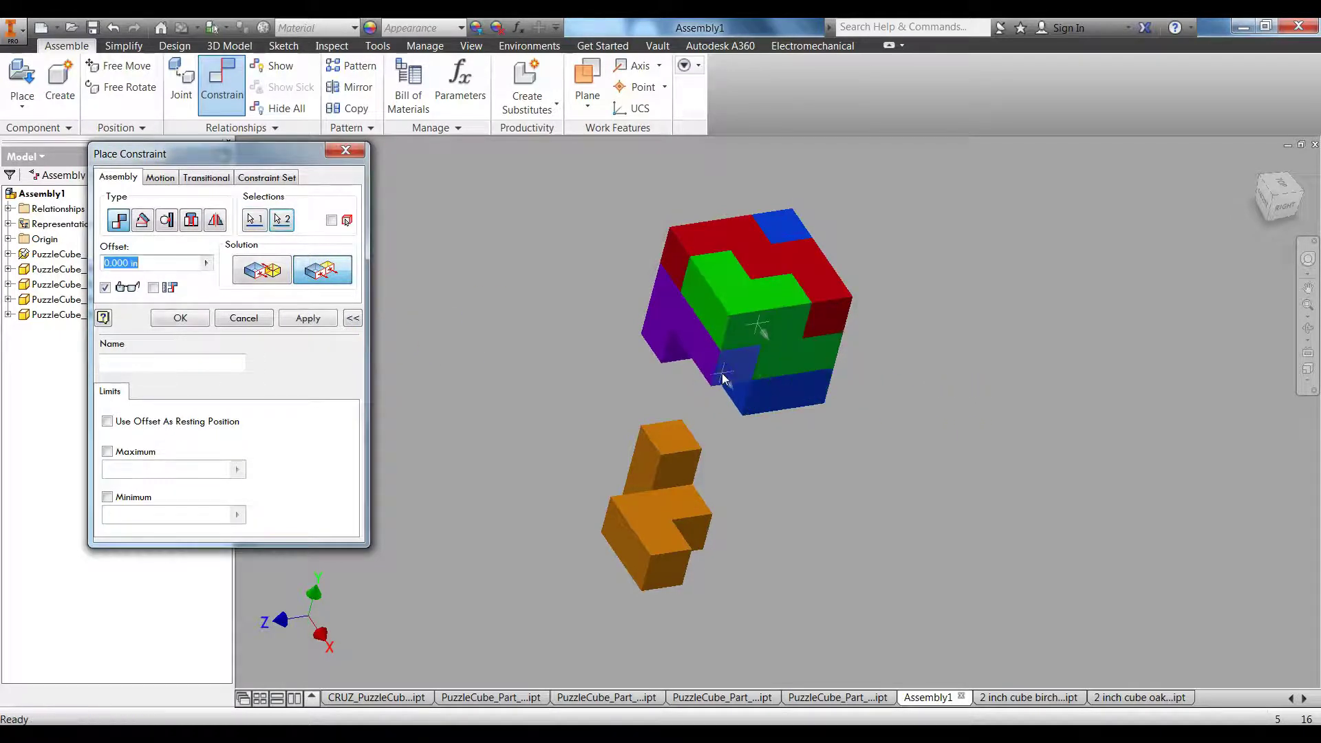
left_click(306, 319)
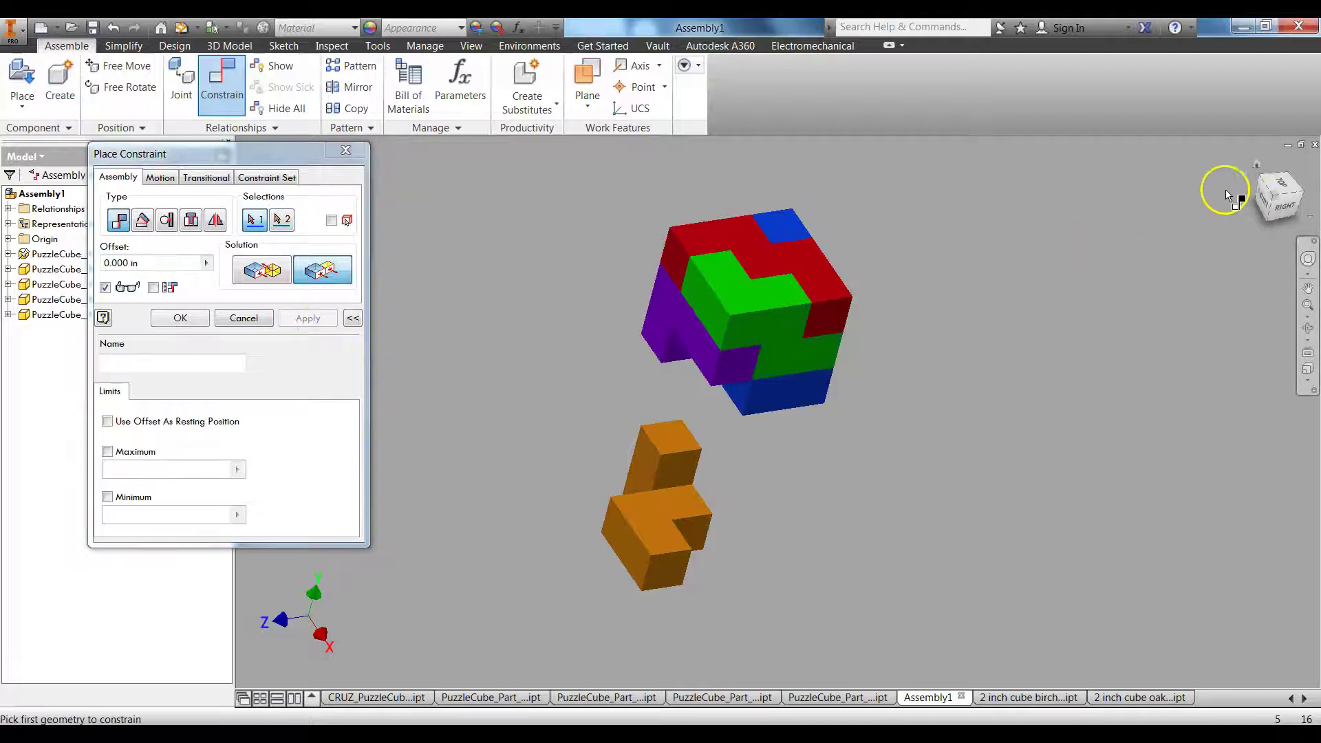
left_click(1255, 167)
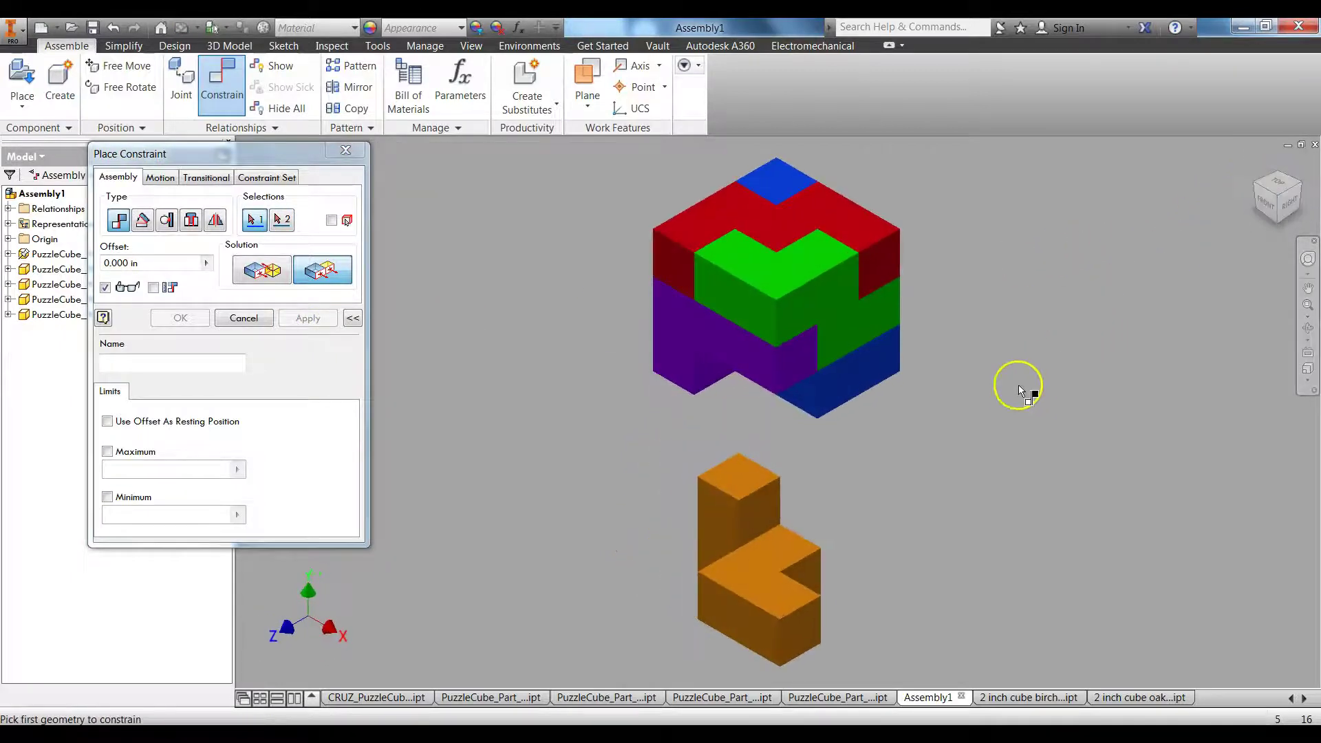
key("alt+Tab")
key("alt+Tab")
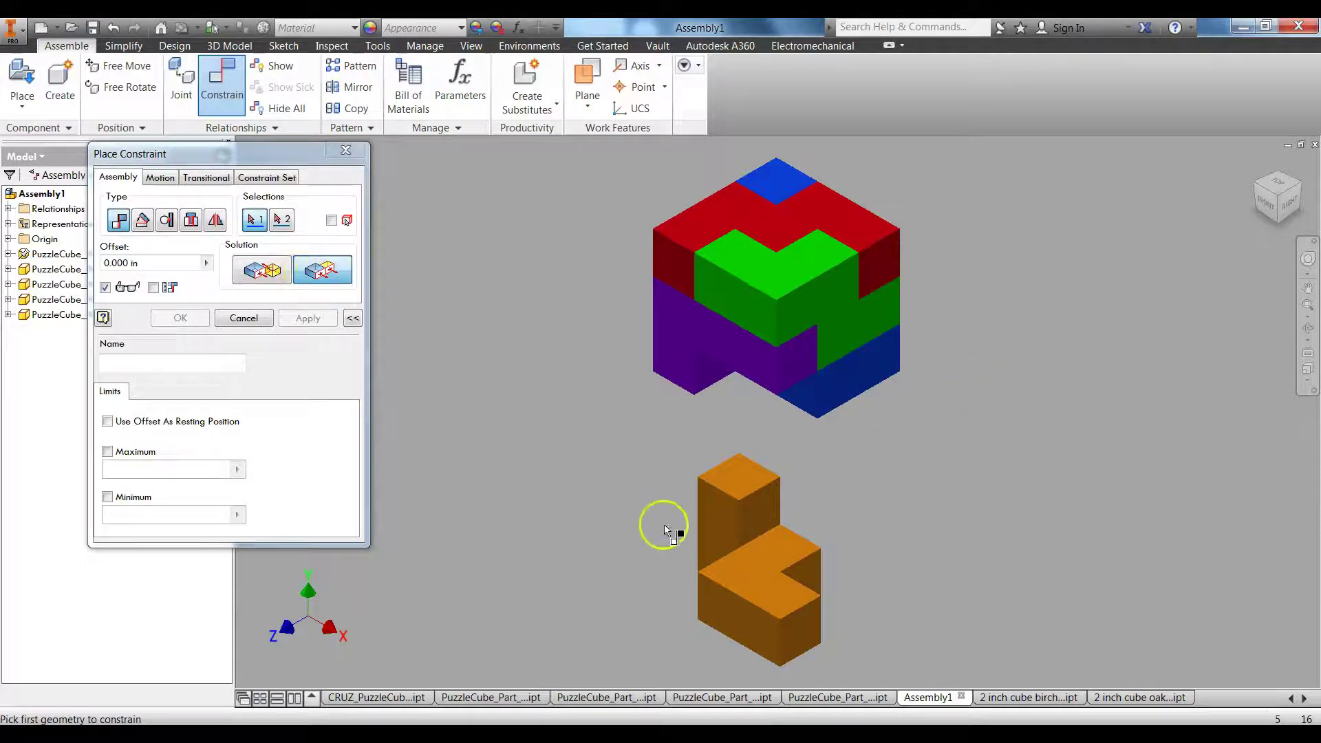
Step: Apply a flush constraint between the right end faces of orange Part D and purple Part B
left_click(800, 637)
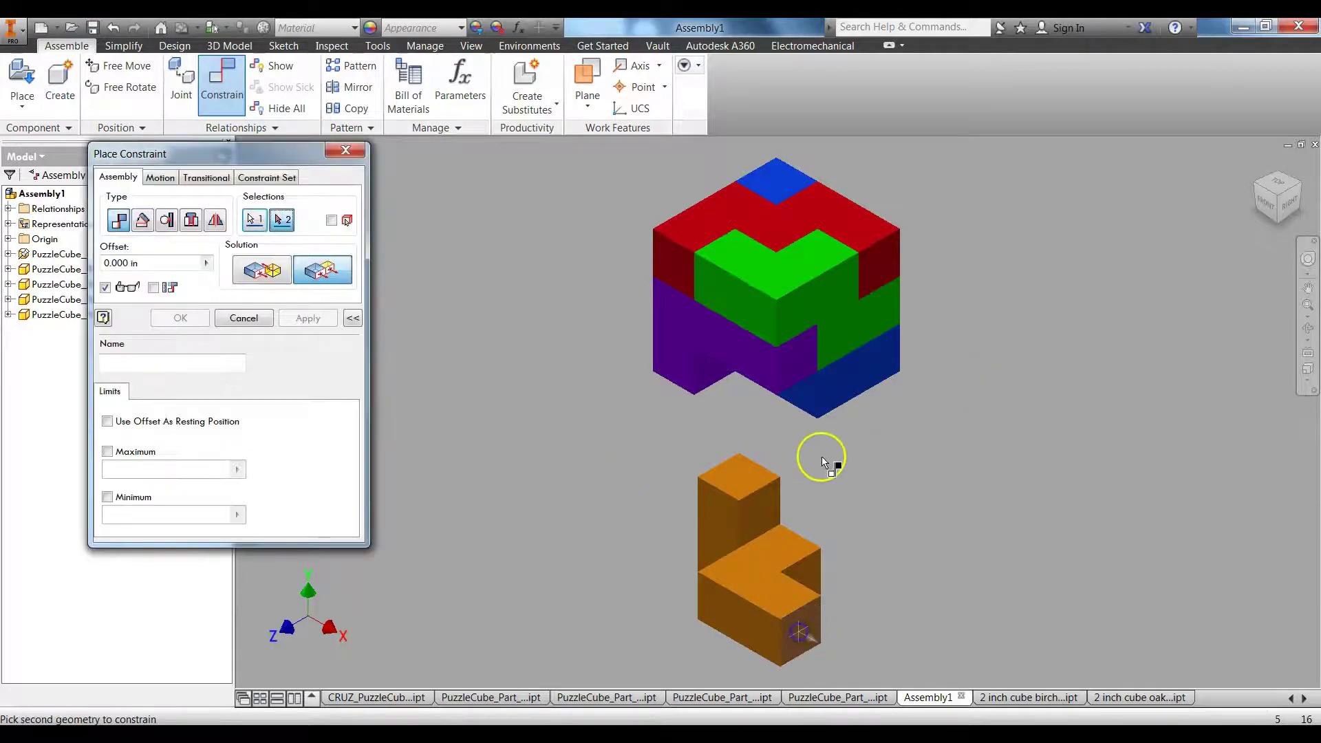
left_click(798, 360)
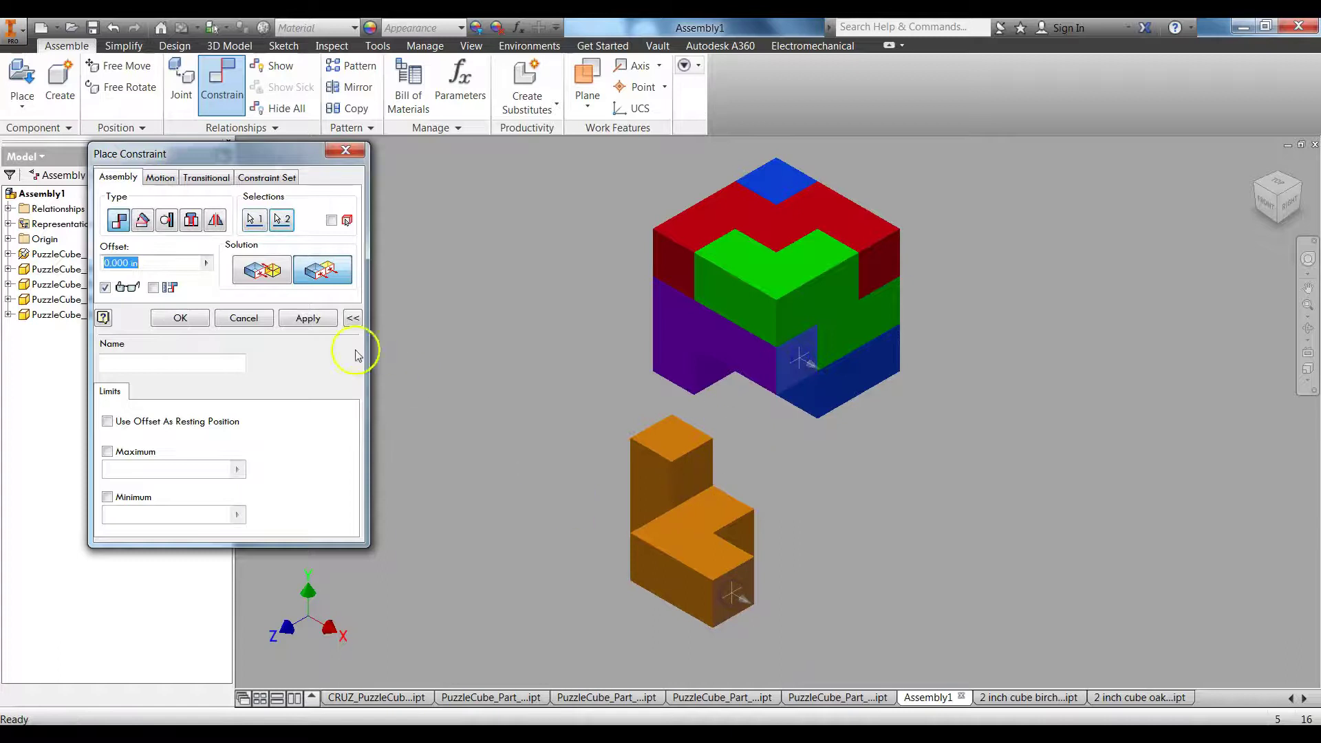
left_click(313, 318)
Step: Flush the front face of orange Part D with the front face of purple Part B
left_click(678, 578)
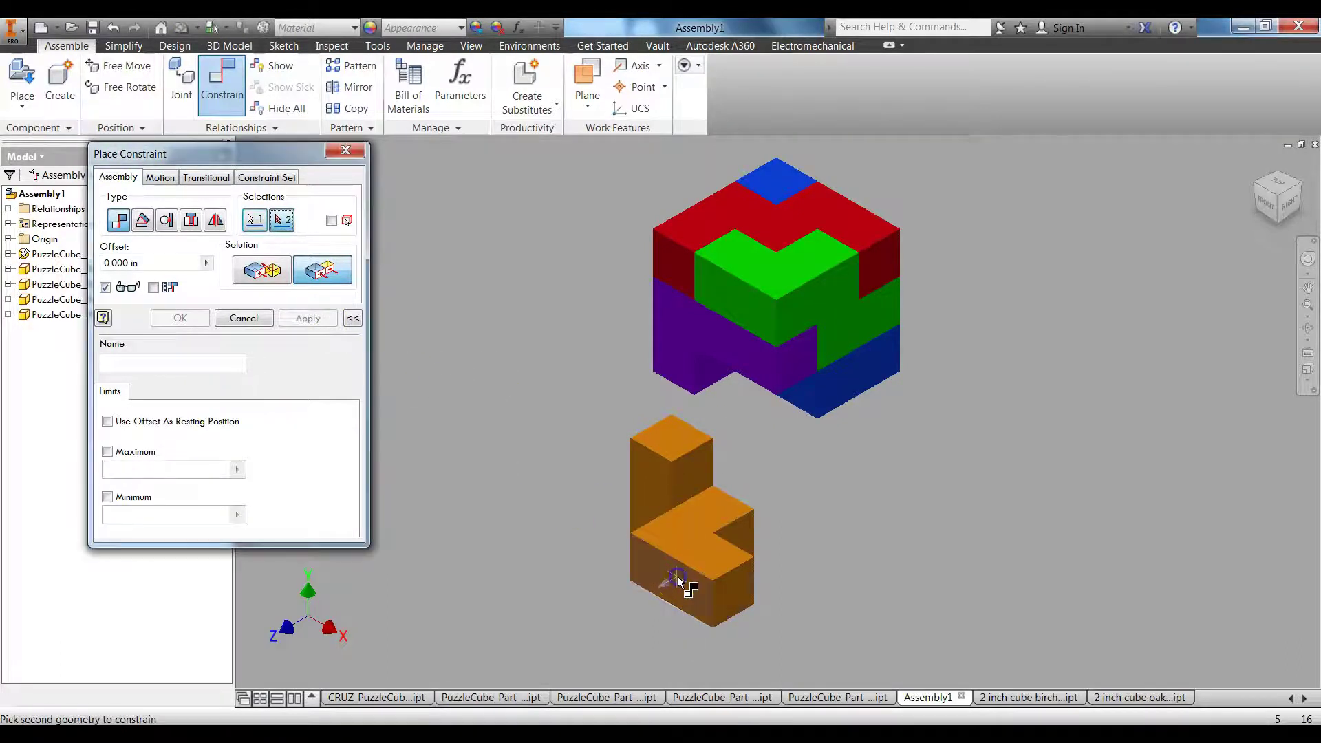
left_click(744, 354)
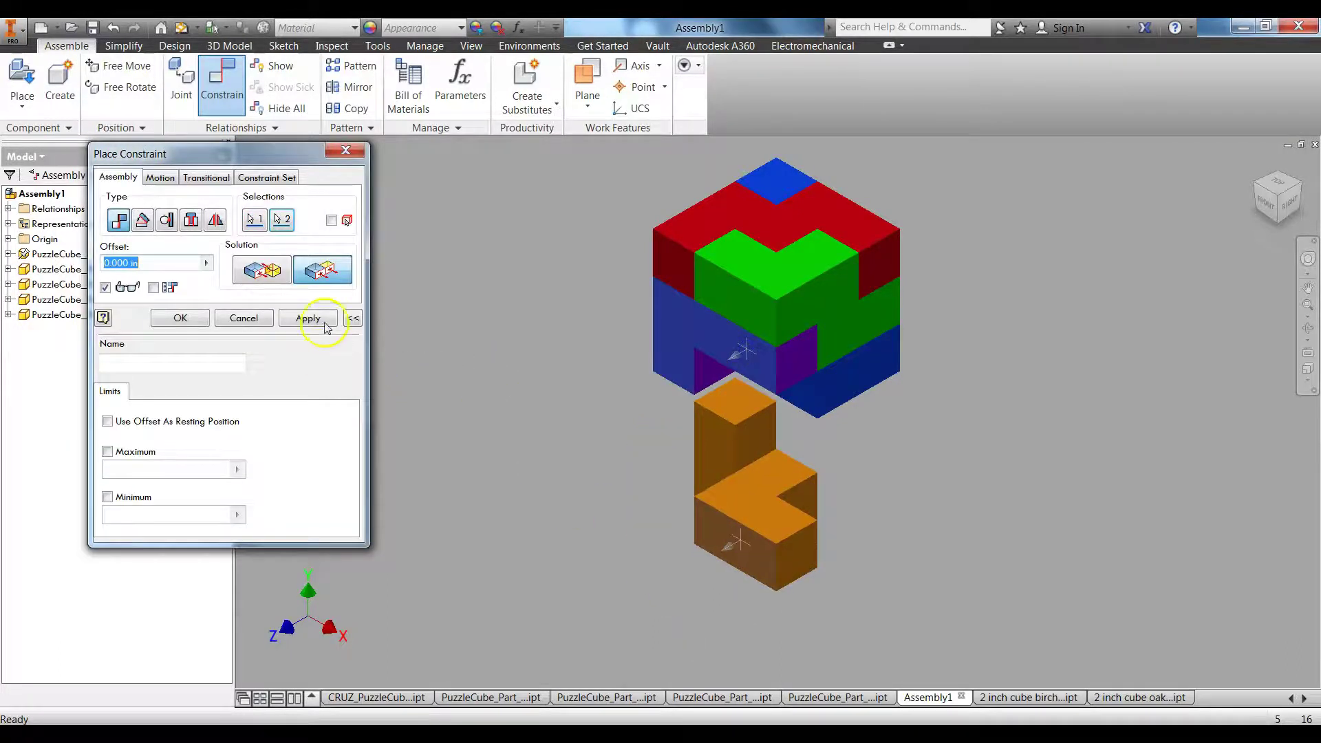
left_click(325, 326)
Step: Flush the bottom faces of blue Part A and orange Part D, return to the home view and finish constraining
middle_click_drag(871, 466, 846, 377, "shift")
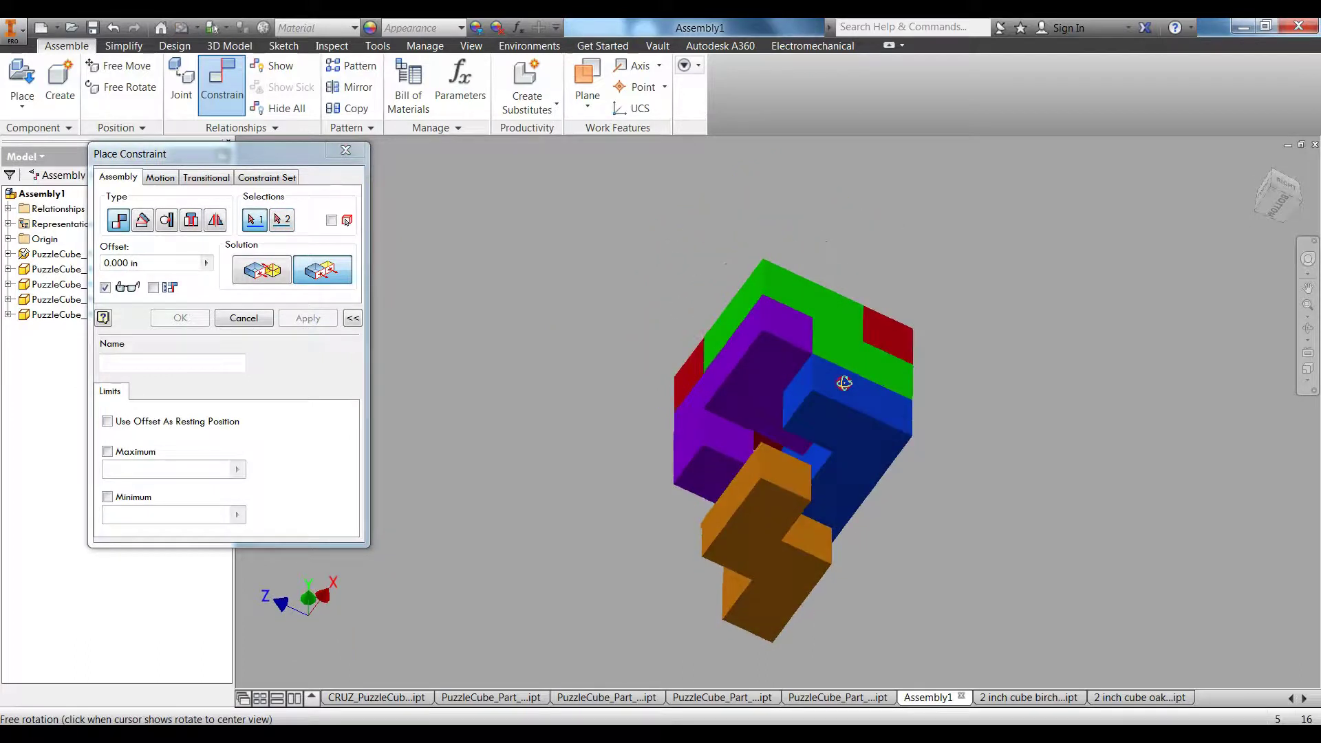
left_click(845, 422)
left_click(790, 576)
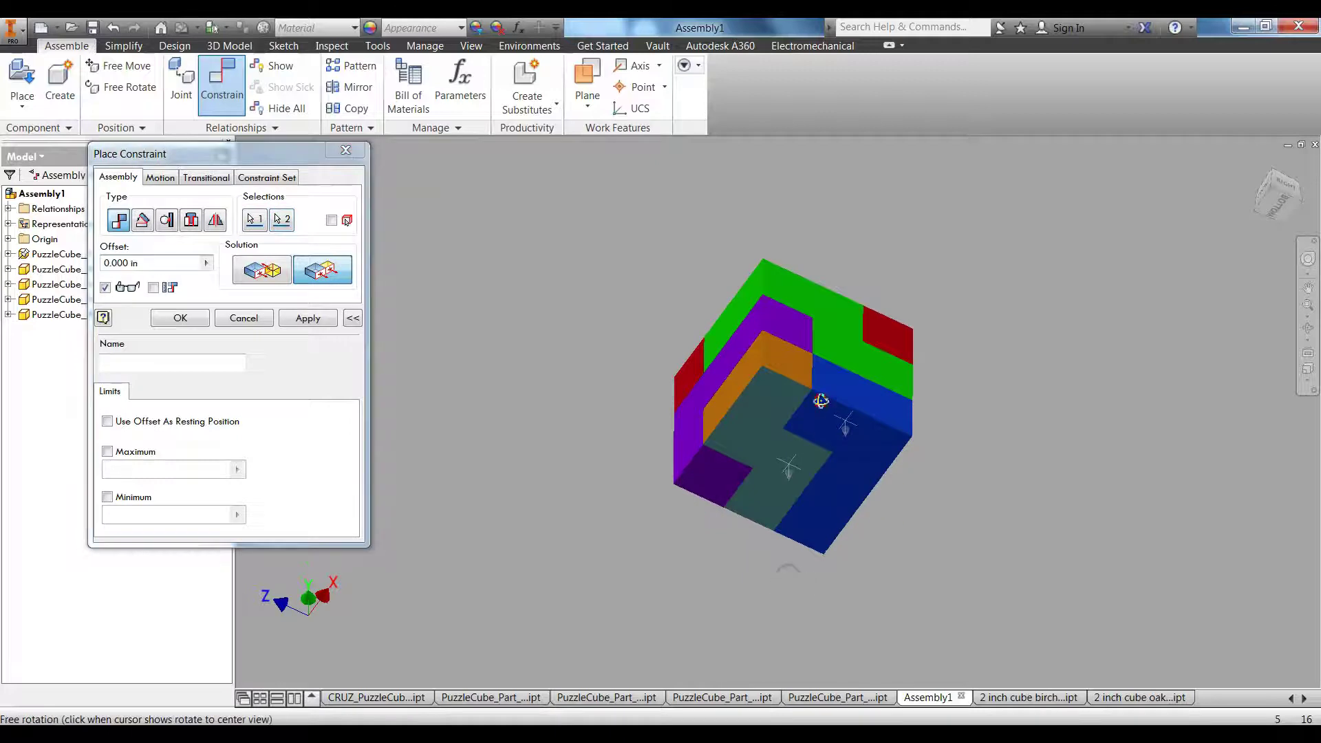
middle_click_drag(791, 580, 870, 467, "shift")
left_click(324, 320)
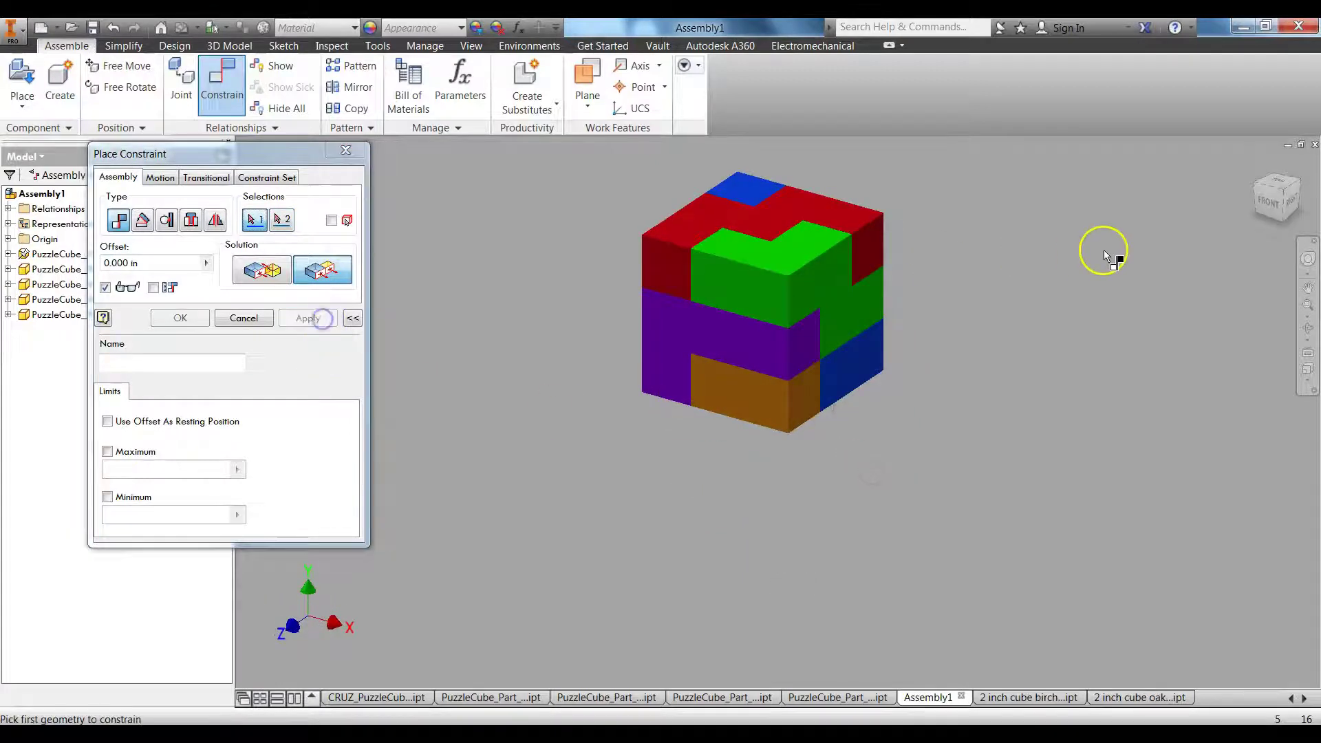
left_click(1255, 165)
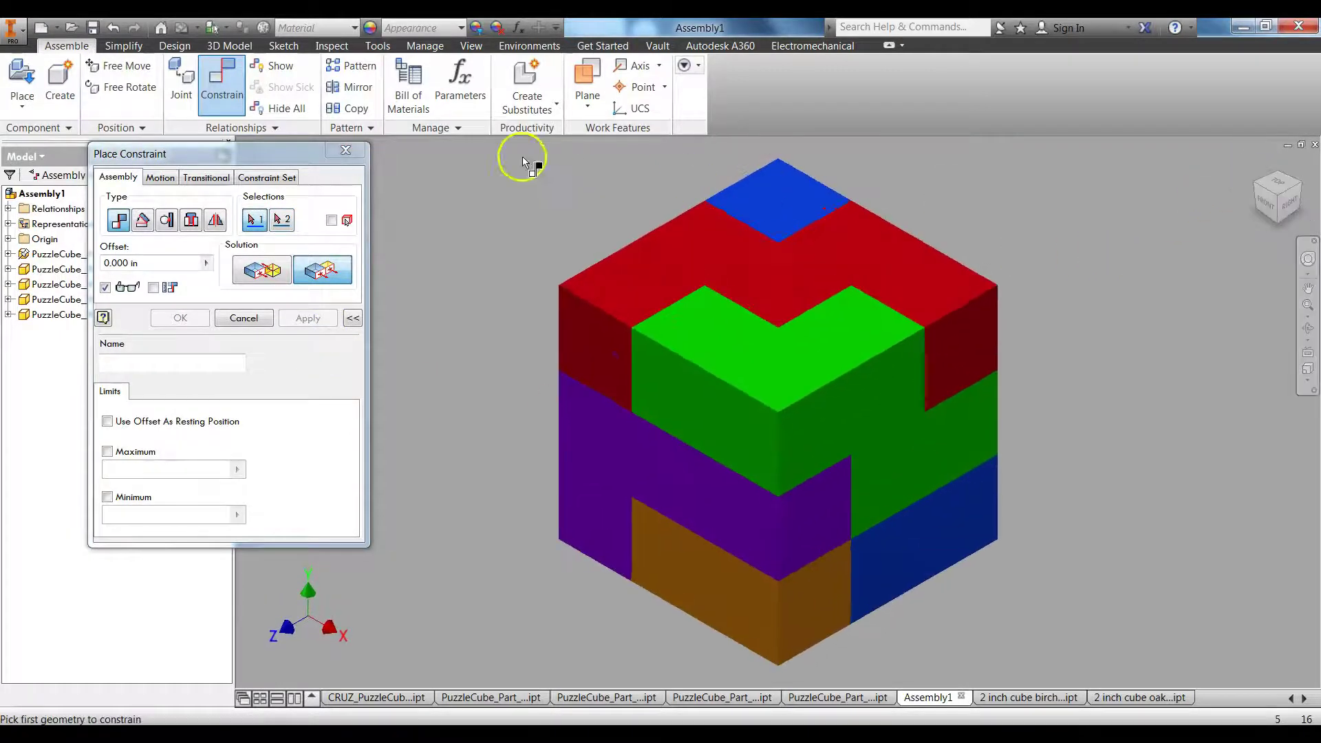
left_click(364, 148)
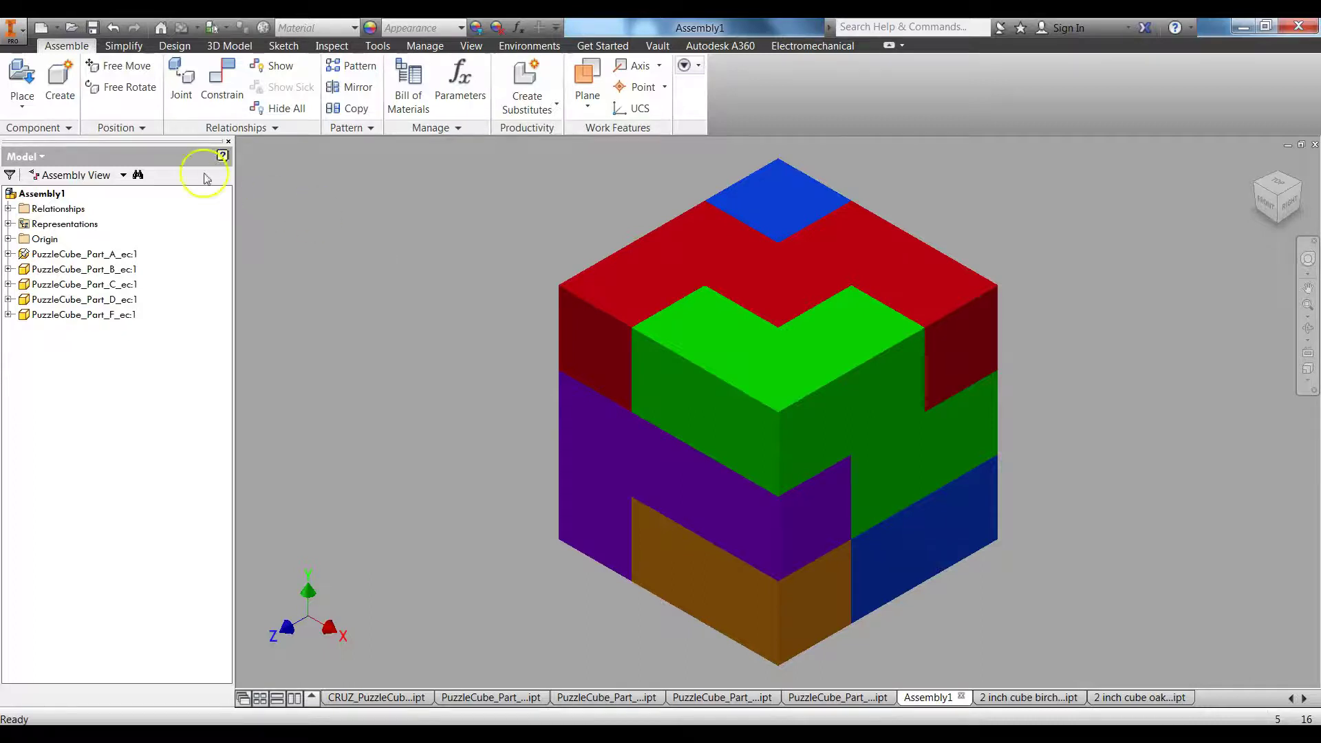
Step: Save the assembly in the Models folder as Assembly1_YOURNAME
left_click(93, 29)
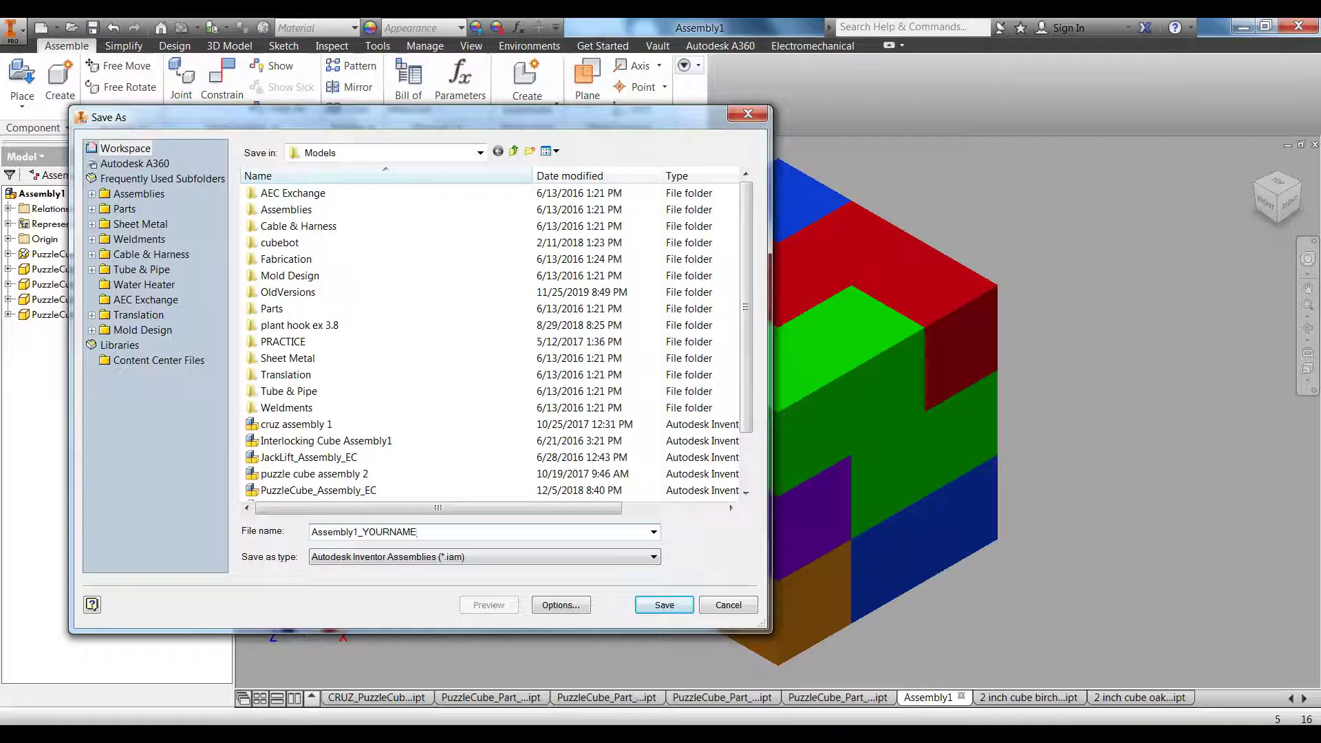
left_click(660, 605)
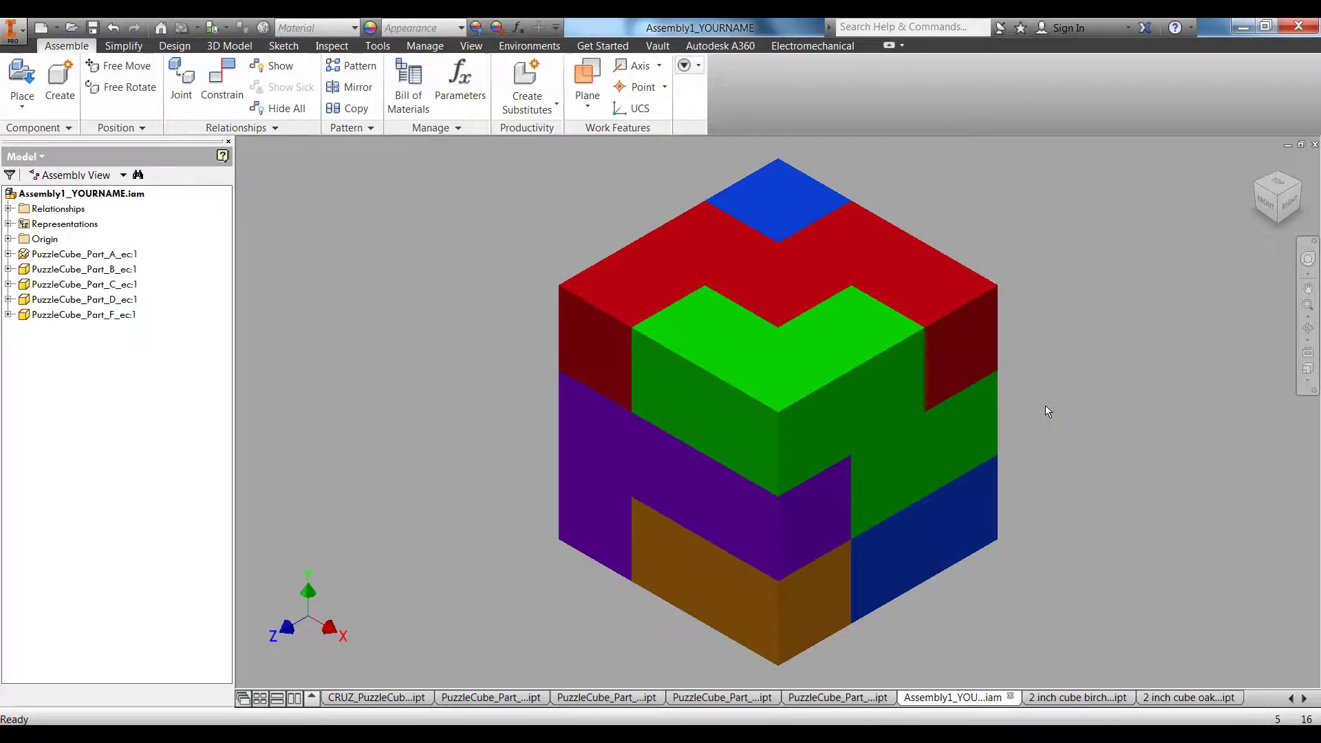
Step: Find the open PuzzleCube_DRAWING_SHEETS_EC drawing and examine the assembly view on its first sheet
left_click(386, 696)
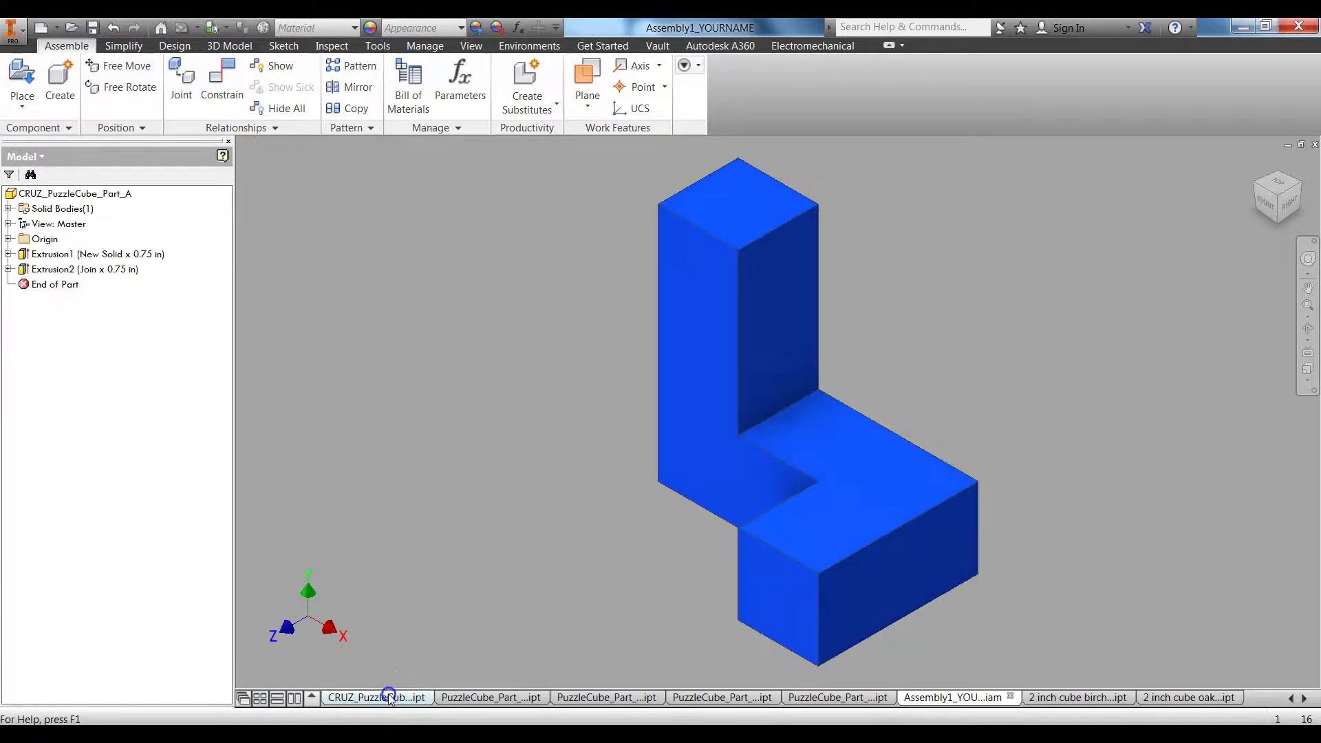
left_click(500, 697)
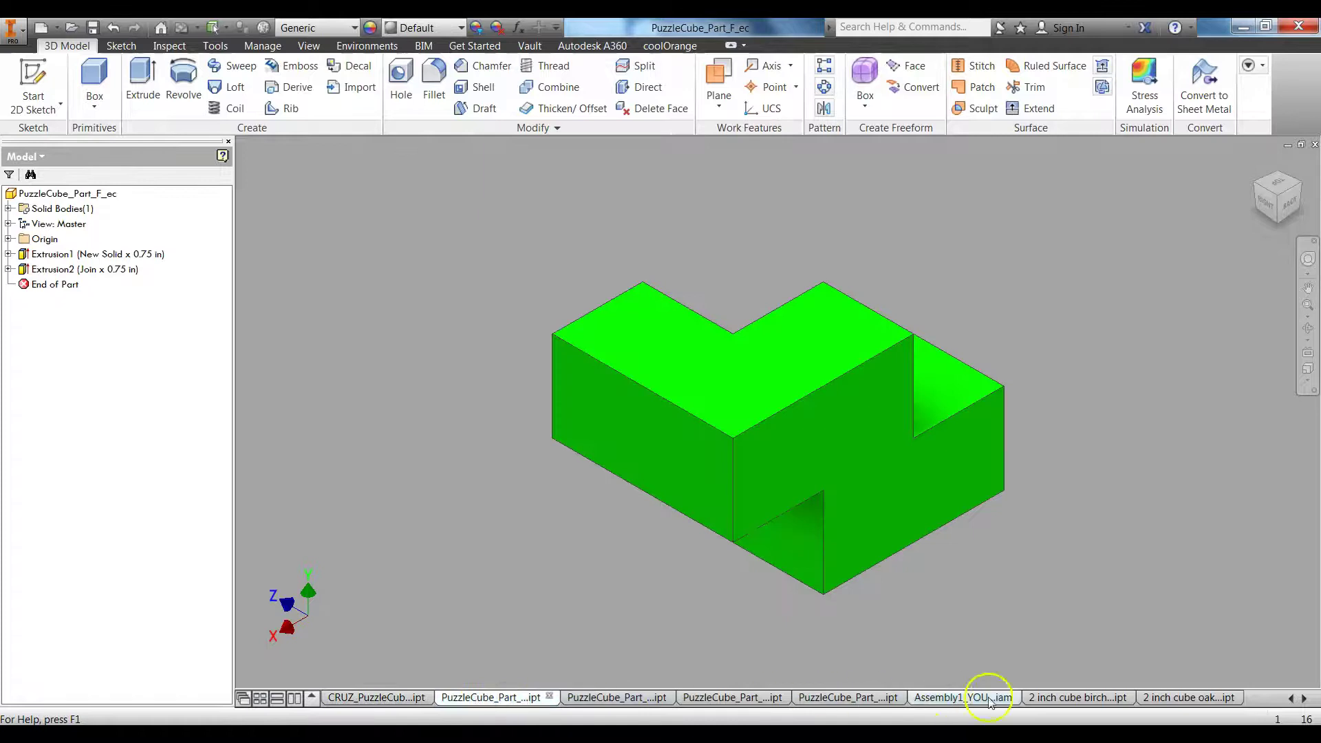
left_click(1290, 697)
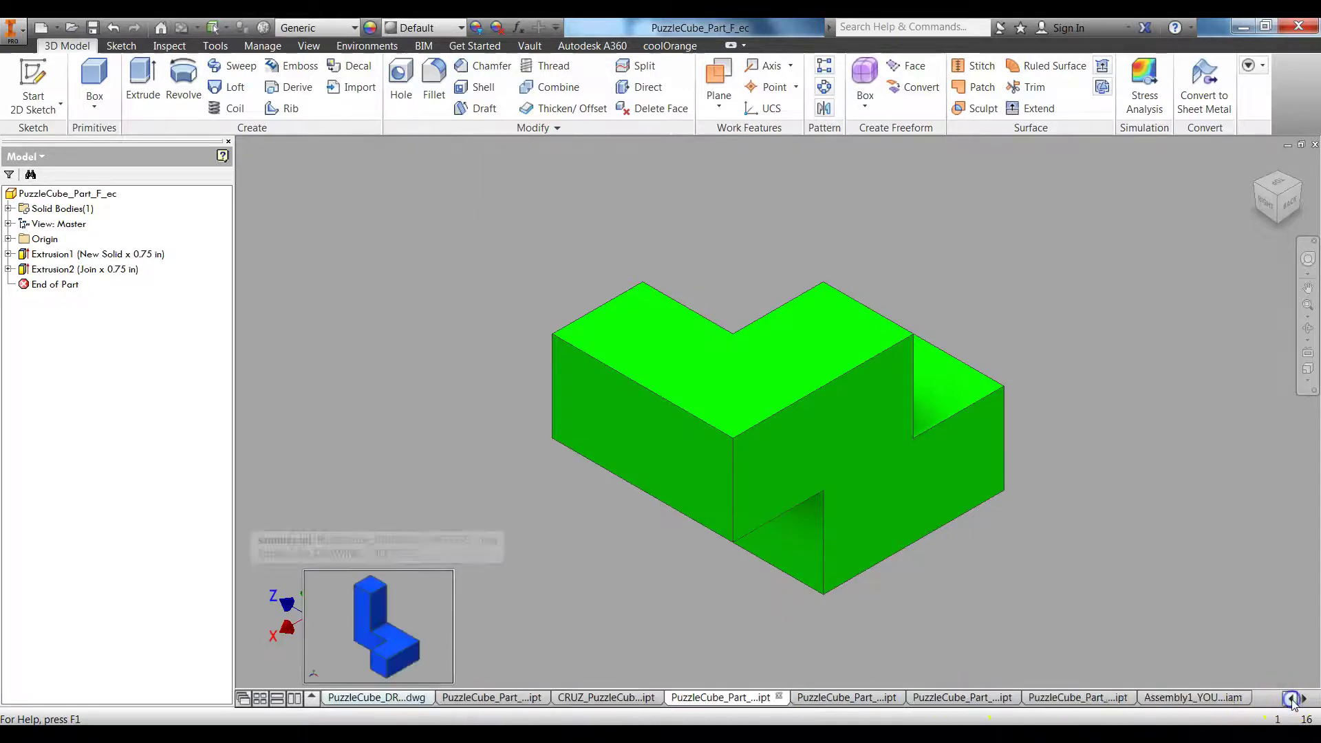
left_click(1290, 698)
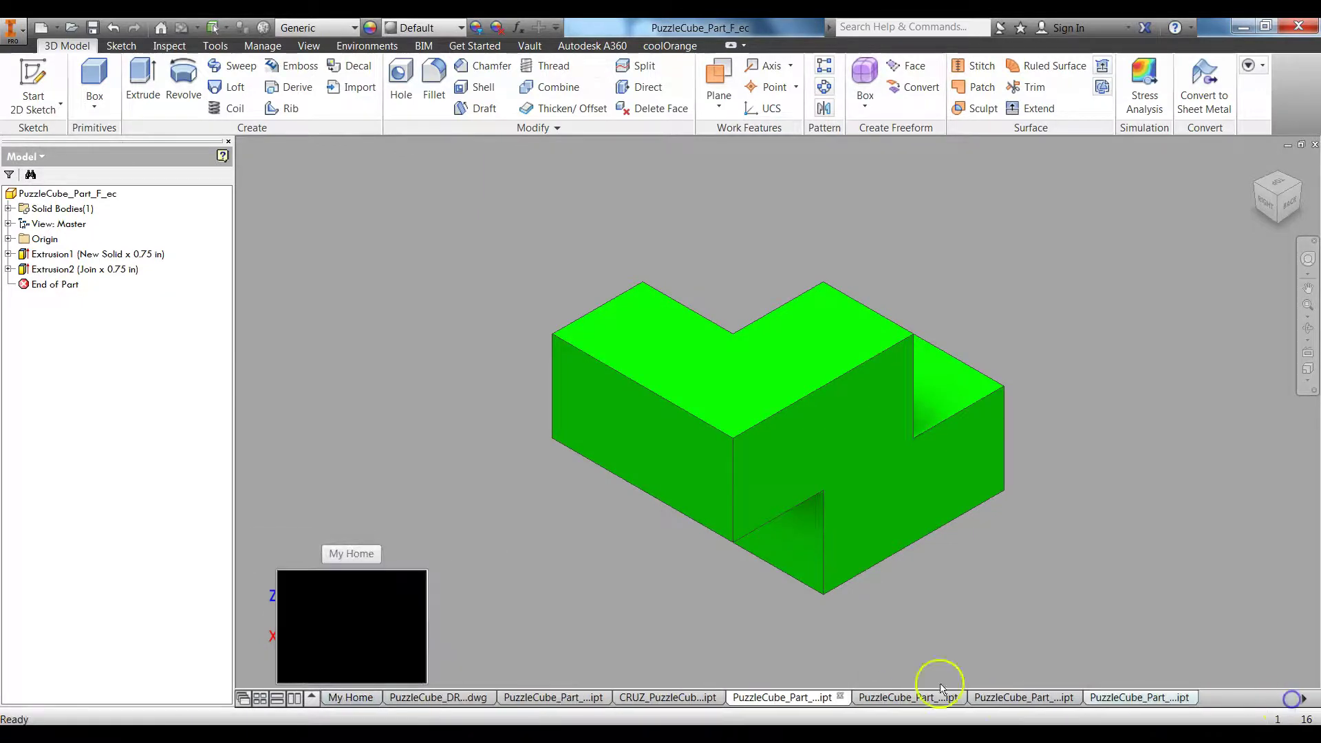
left_click(427, 696)
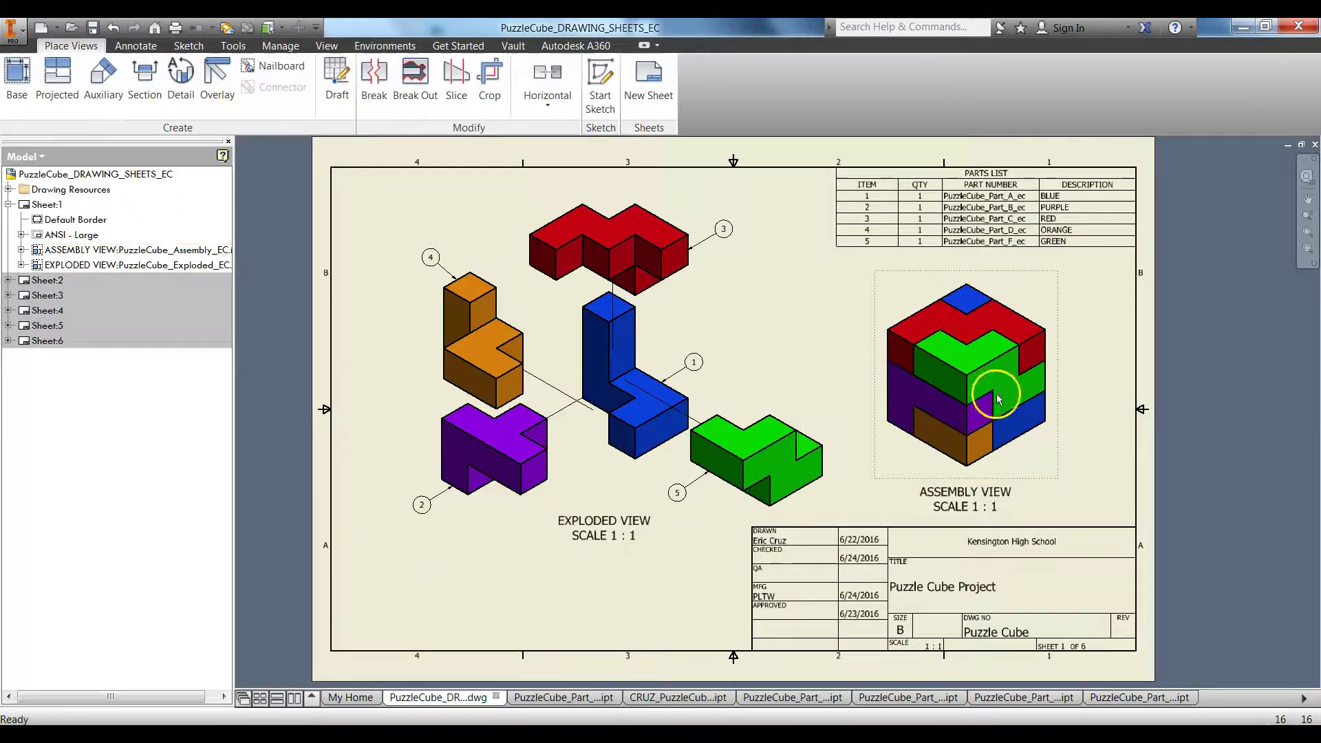
left_click(970, 421)
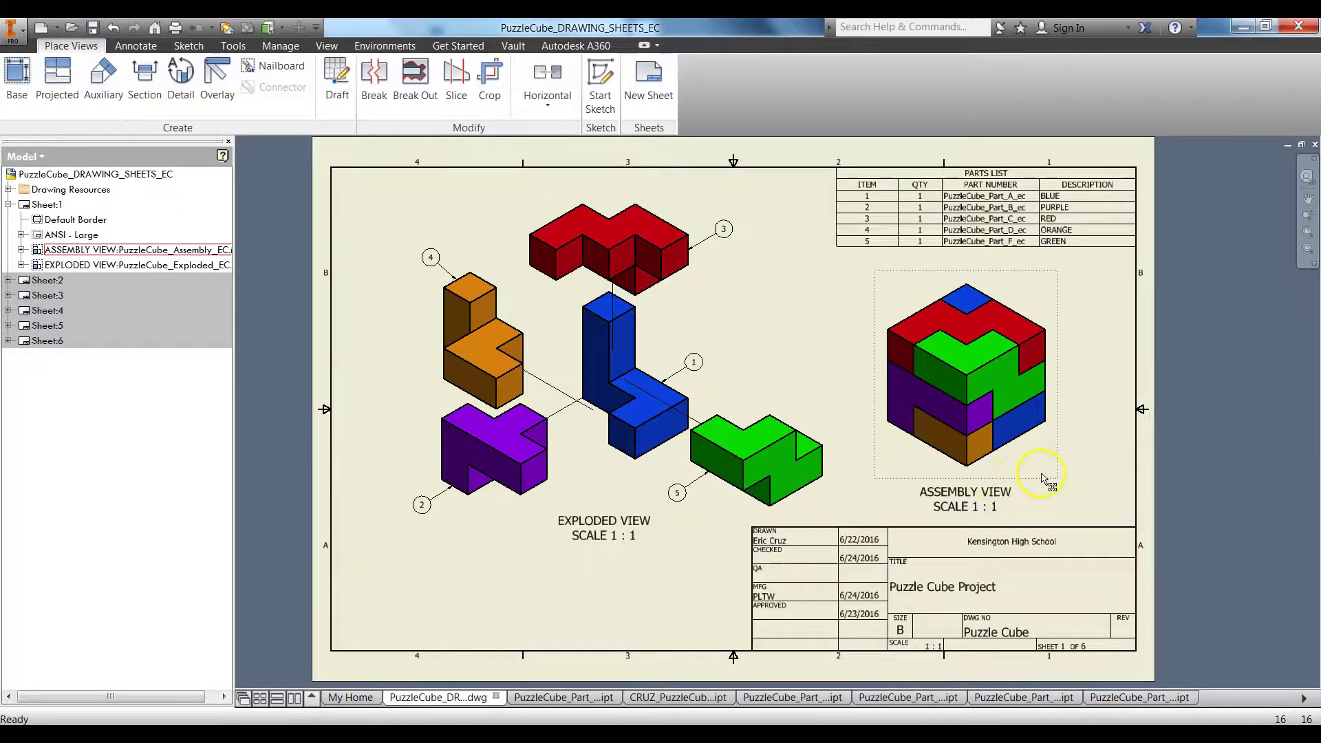